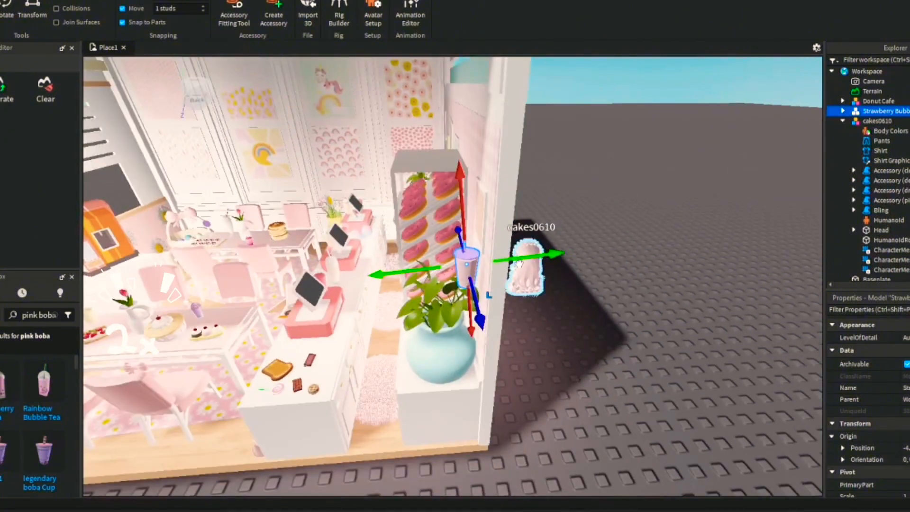
Step: Move the avatar and the strawberry bubble tea model outside the cafe wall, and open the context options of the tea model
{"action": "left_click", "coordinate": [598, 265]}
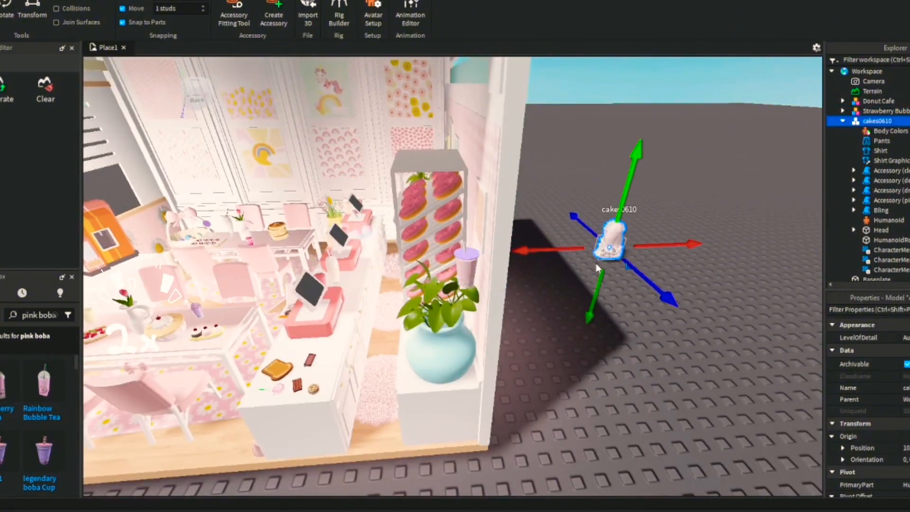
{"action": "left_click_drag", "start_coordinate": [598, 265], "coordinate": [465, 279]}
{"action": "left_click", "coordinate": [468, 261]}
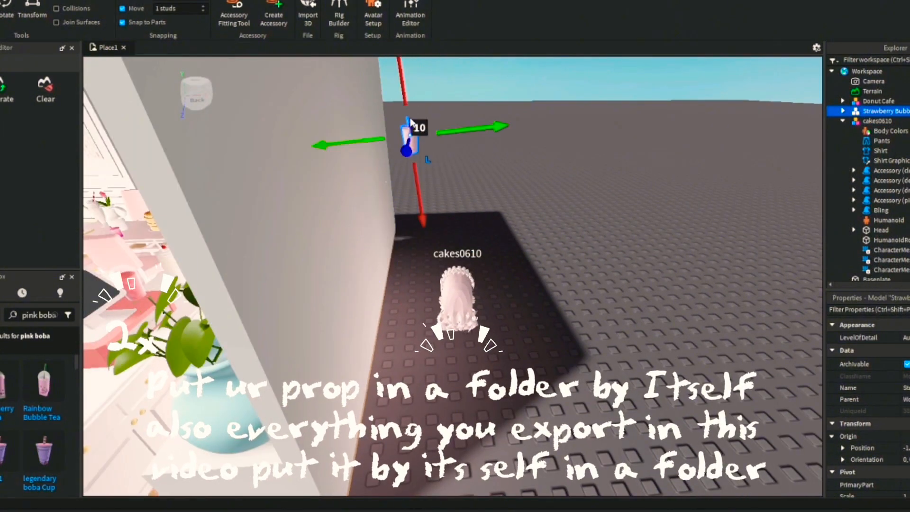
{"action": "left_click_drag", "start_coordinate": [410, 122], "coordinate": [456, 223]}
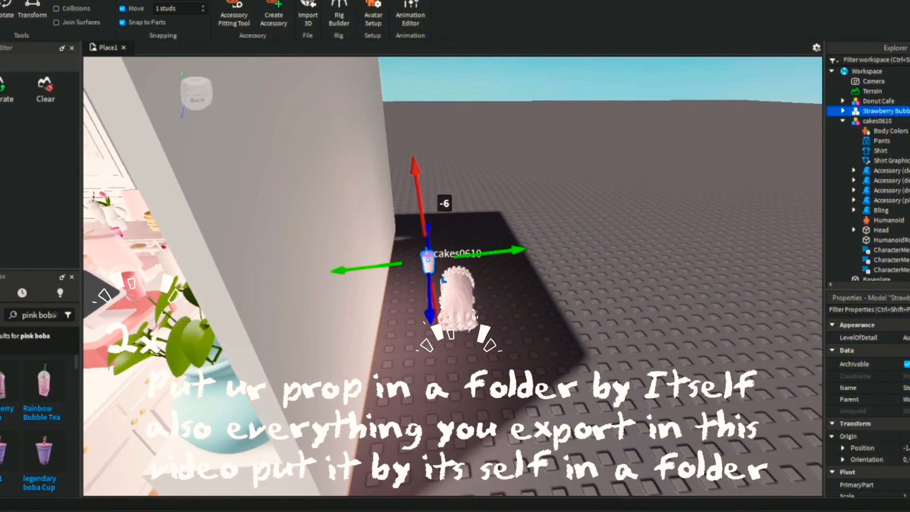
{"action": "right_click", "coordinate": [830, 111]}
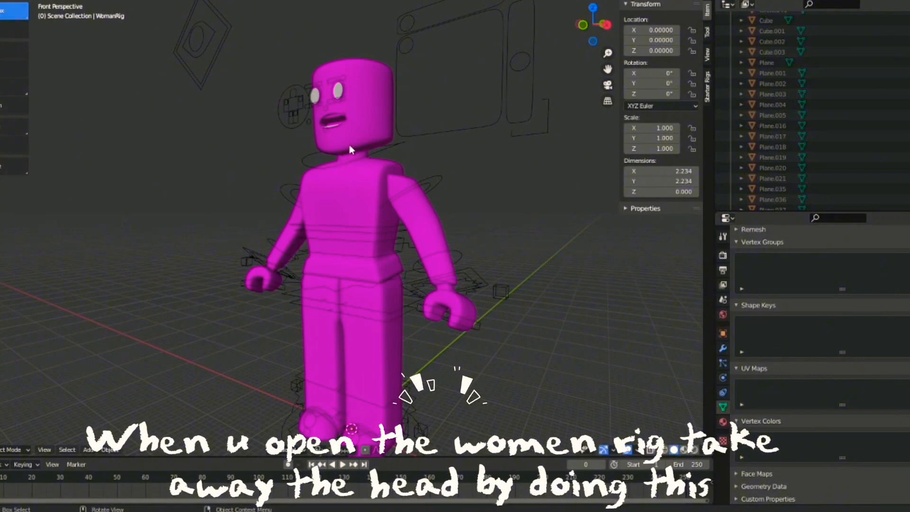
Step: Switch to Blender and delete the woman rig's head together with its leftover eyes, eyebrows and mouth
{"action": "left_click", "coordinate": [349, 144]}
{"action": "left_click", "coordinate": [348, 138]}
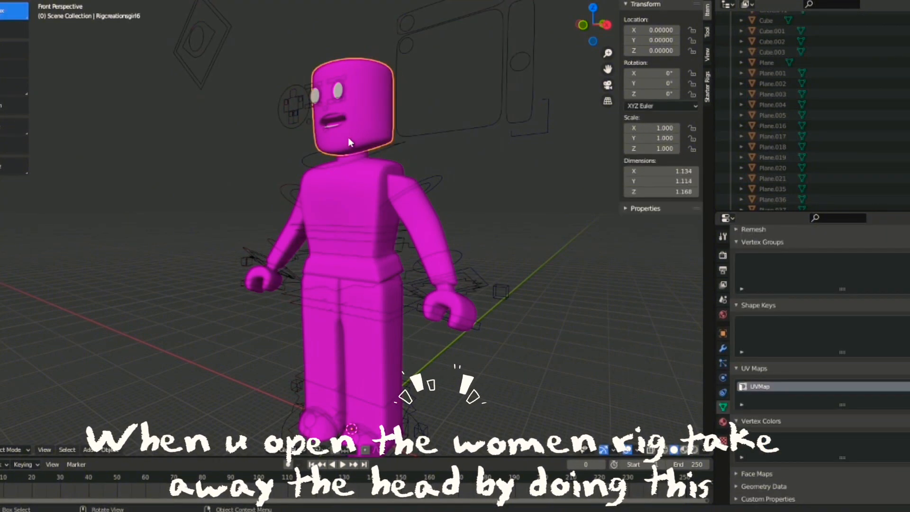
{"action": "key", "text": "x"}
{"action": "left_click", "coordinate": [348, 138]}
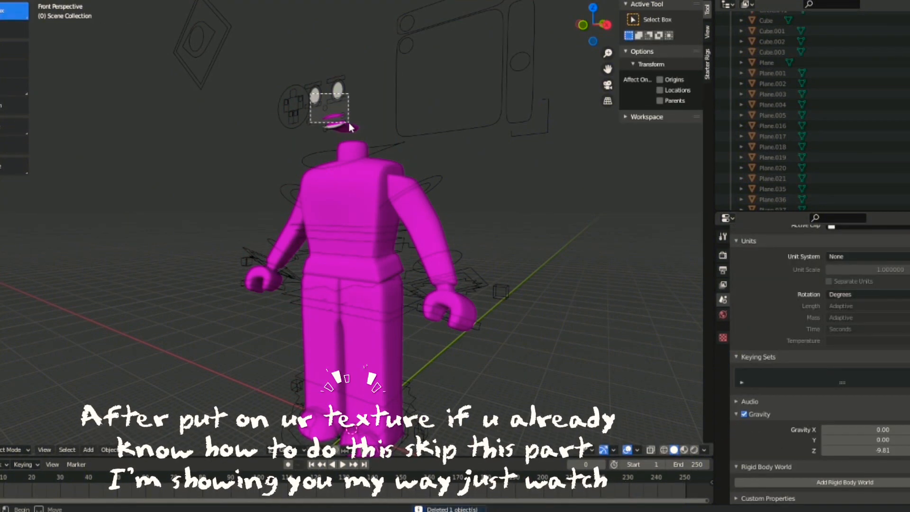
{"action": "key", "text": "Delete"}
Step: Set the torso material's surface to Principled BSDF and use an Image Texture as its base color
{"action": "left_click", "coordinate": [362, 178]}
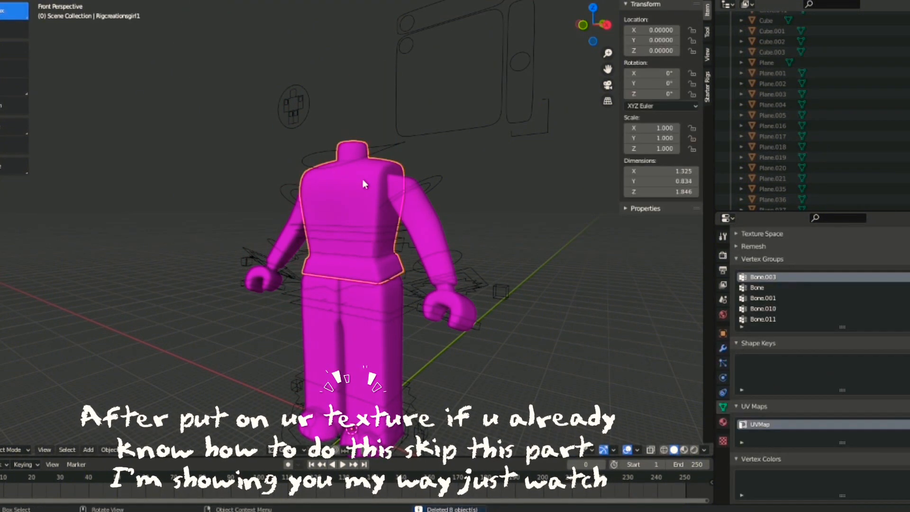
{"action": "left_click", "coordinate": [723, 422]}
{"action": "left_click", "coordinate": [834, 297]}
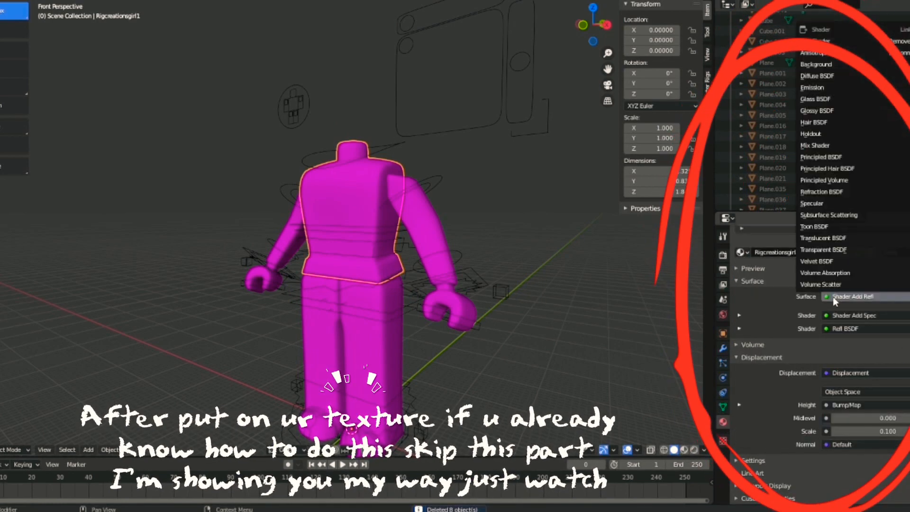
{"action": "left_click", "coordinate": [839, 157]}
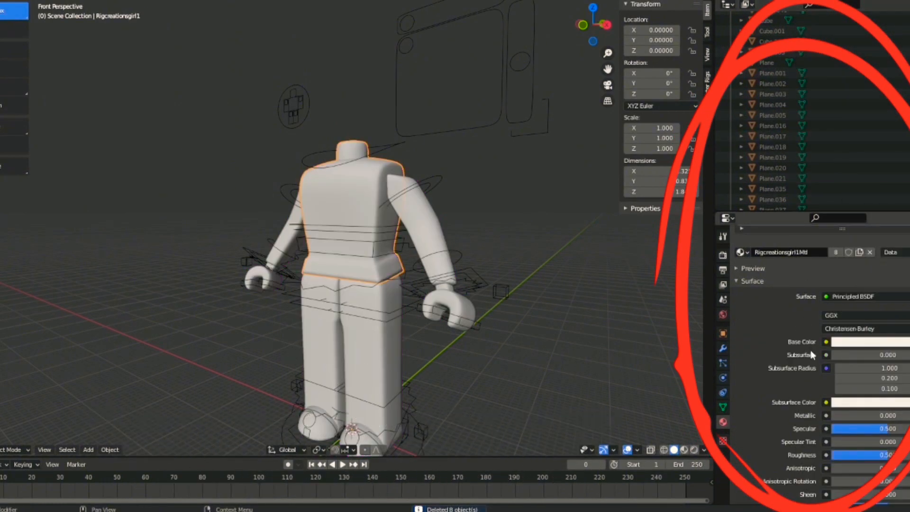
{"action": "left_click", "coordinate": [826, 341]}
{"action": "left_click", "coordinate": [825, 341]}
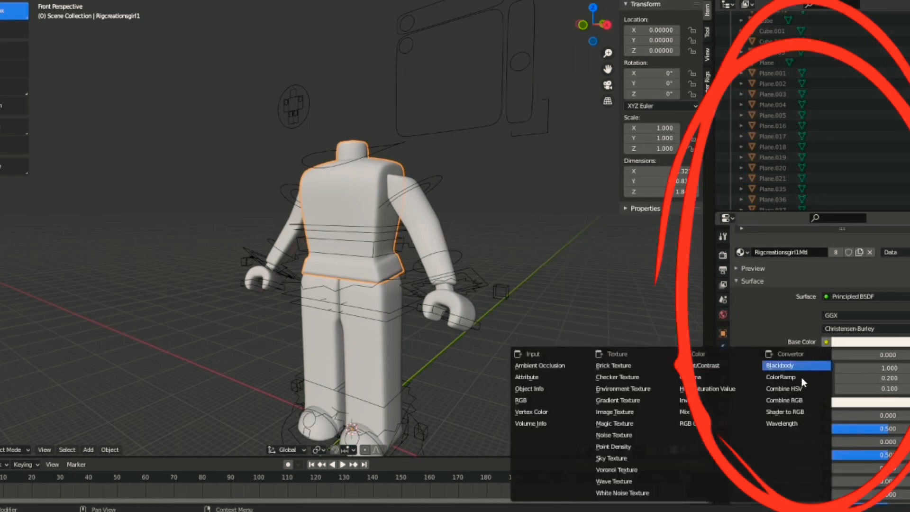
{"action": "left_click", "coordinate": [617, 413]}
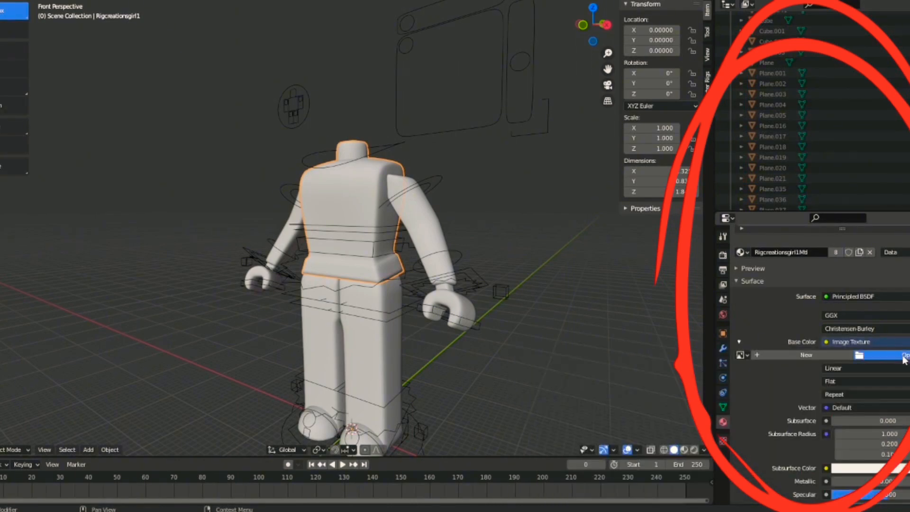
Step: Load Handle2_diff.png from the firts person gfx folder as the base color image, checking the picture's contents beforehand
{"action": "left_click", "coordinate": [903, 356]}
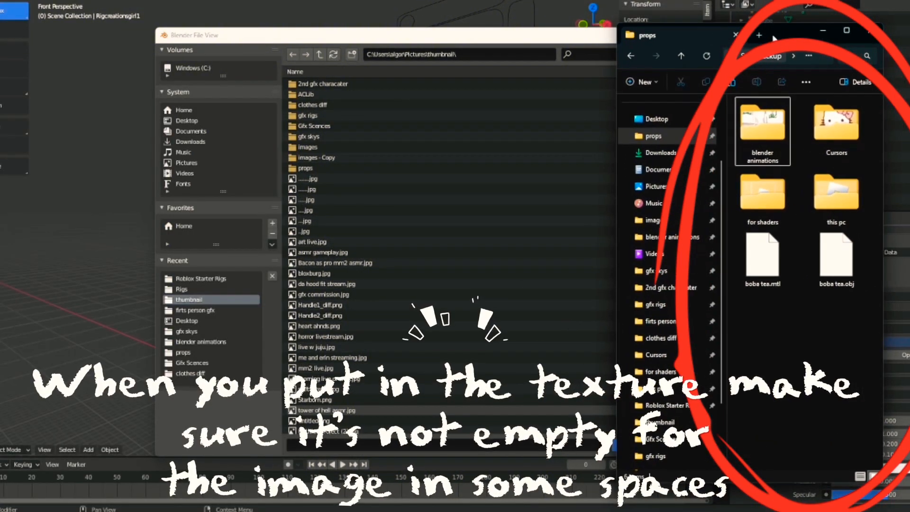
{"action": "left_click", "coordinate": [663, 321]}
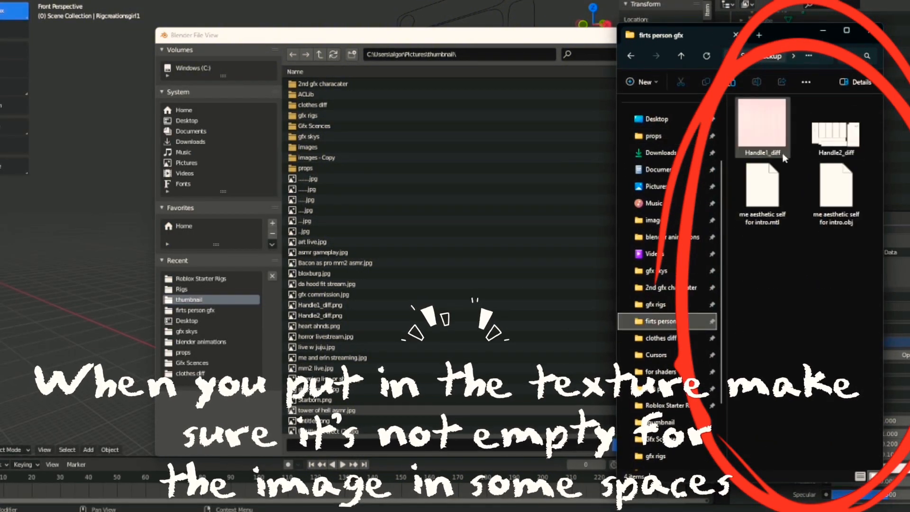
{"action": "left_click", "coordinate": [835, 128]}
{"action": "left_click", "coordinate": [194, 310]}
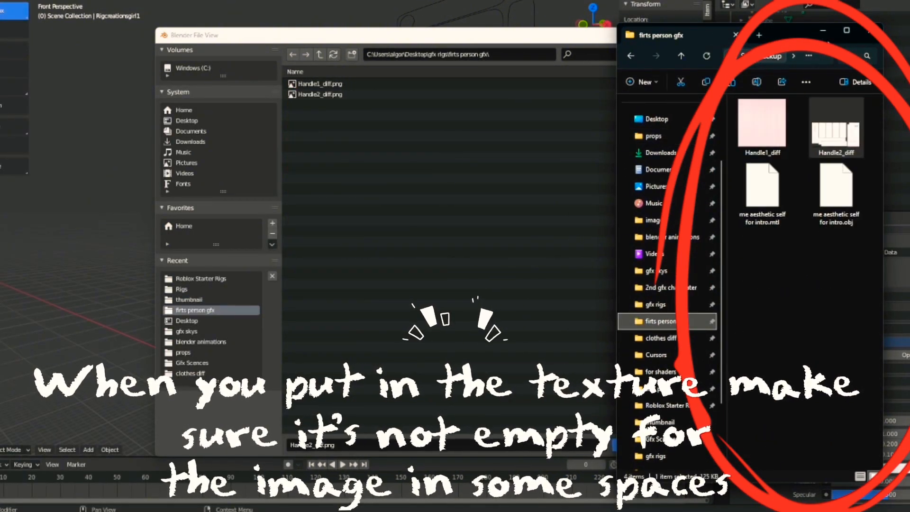
{"action": "left_click", "coordinate": [881, 56]}
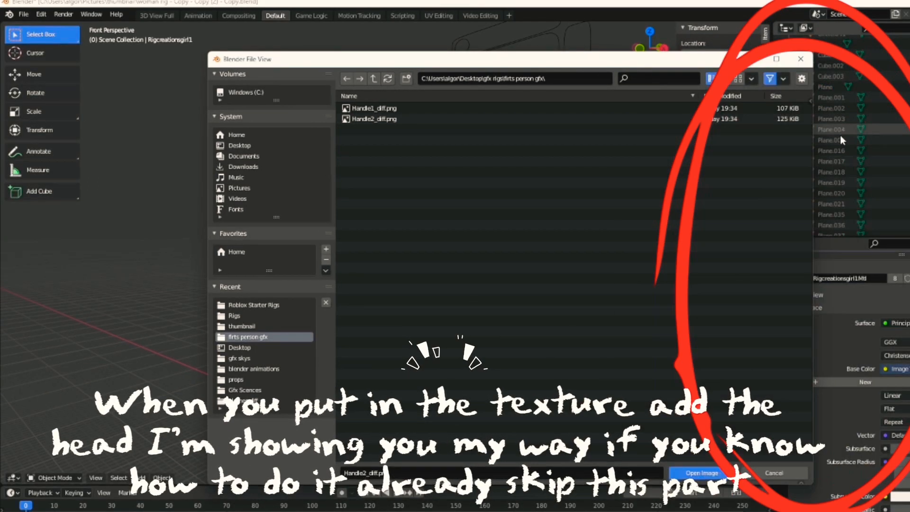
{"action": "left_click", "coordinate": [702, 473]}
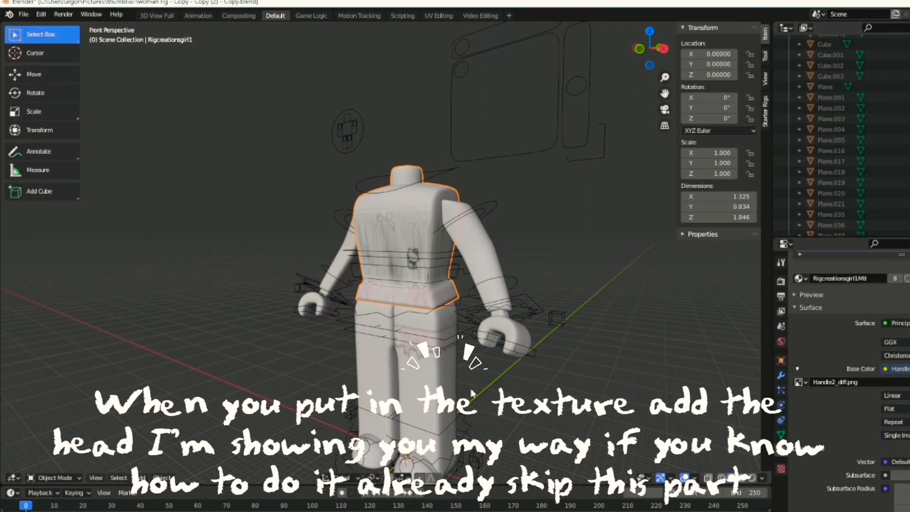
Step: Import the head model my head pink.obj into the scene as a Wavefront OBJ
{"action": "left_click", "coordinate": [24, 15]}
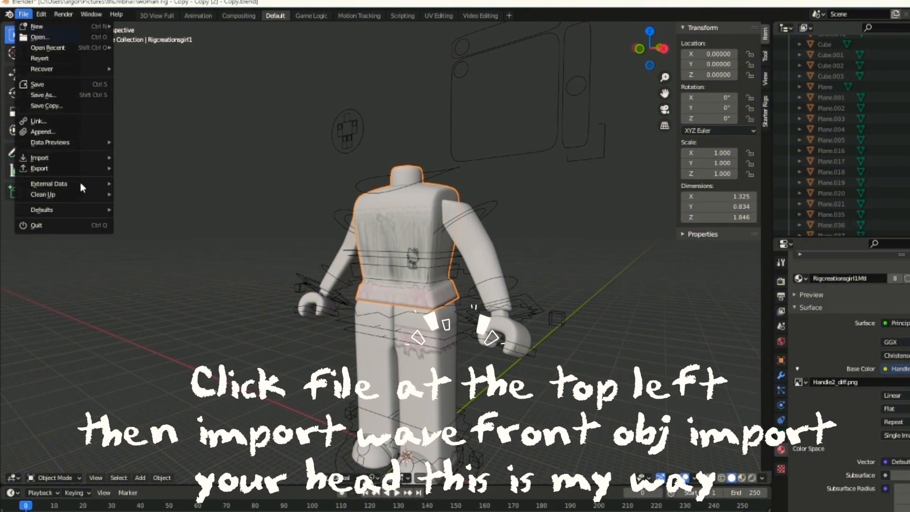
{"action": "mouse_move", "coordinate": [76, 161]}
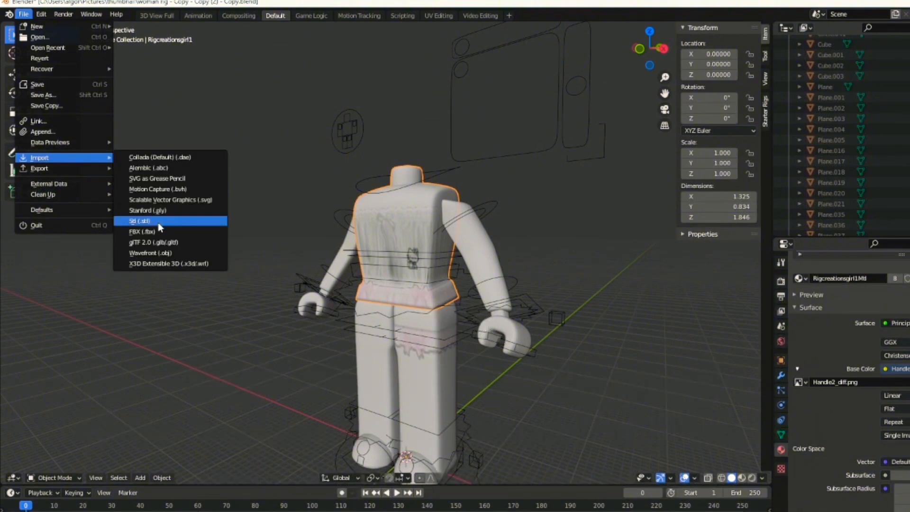
{"action": "left_click", "coordinate": [159, 254]}
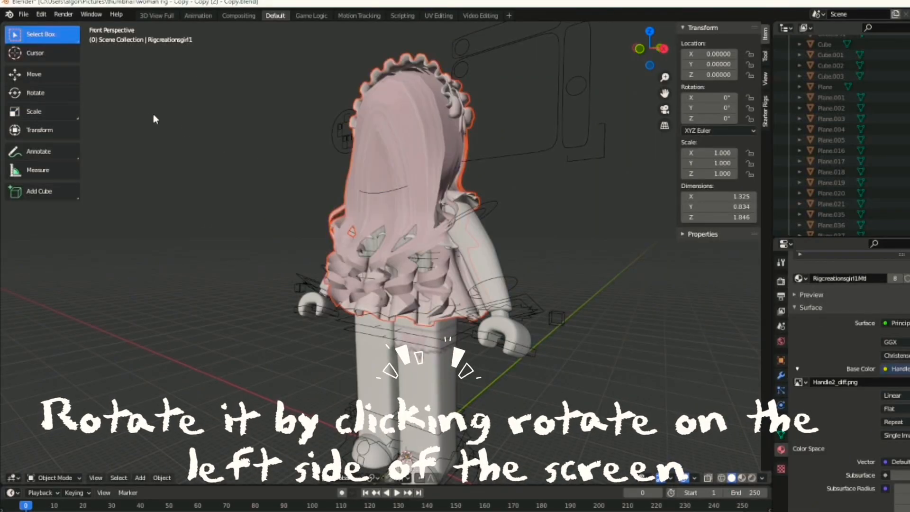
Step: Rotate the imported head around the vertical axis to about 187° so it faces the rig's front, and deselect it
{"action": "left_click", "coordinate": [58, 97]}
{"action": "scroll", "coordinate": [341, 304], "scroll_direction": "down", "scroll_amount": 2}
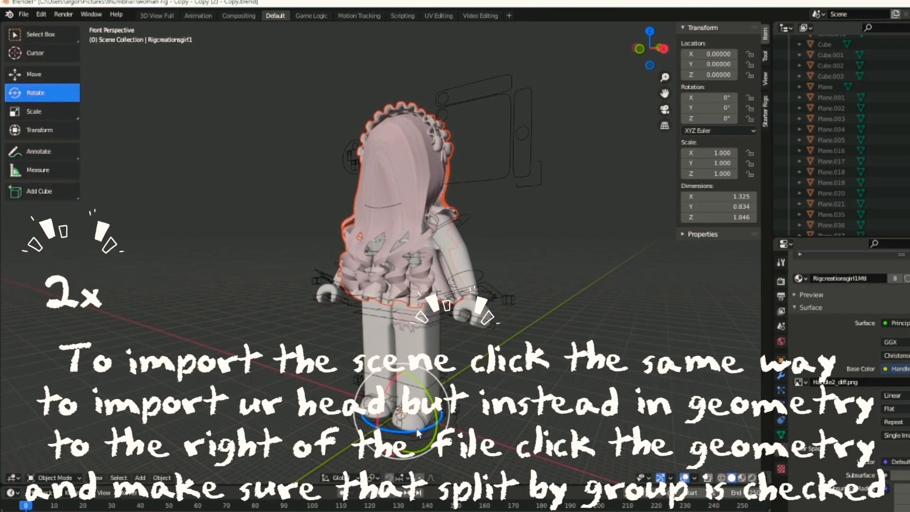
{"action": "left_click_drag", "start_coordinate": [389, 430], "coordinate": [514, 236]}
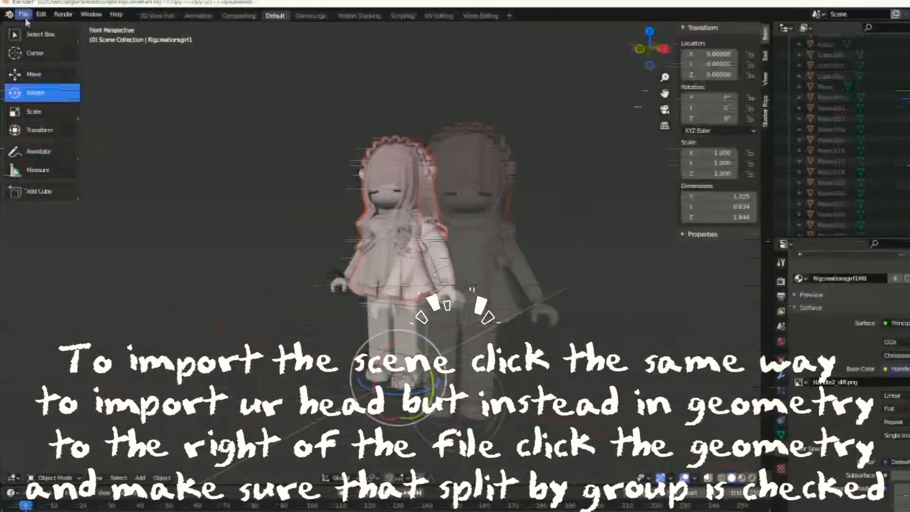
{"action": "left_click", "coordinate": [23, 15]}
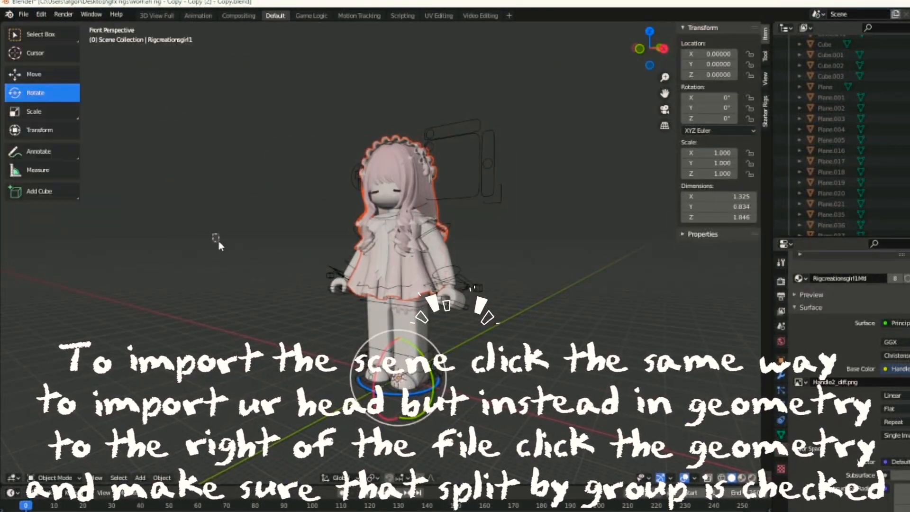
{"action": "left_click", "coordinate": [218, 243]}
Step: Import donut store.obj from the Gfx Scences folder as a Wavefront OBJ with Split by Group enabled
{"action": "left_click", "coordinate": [24, 14]}
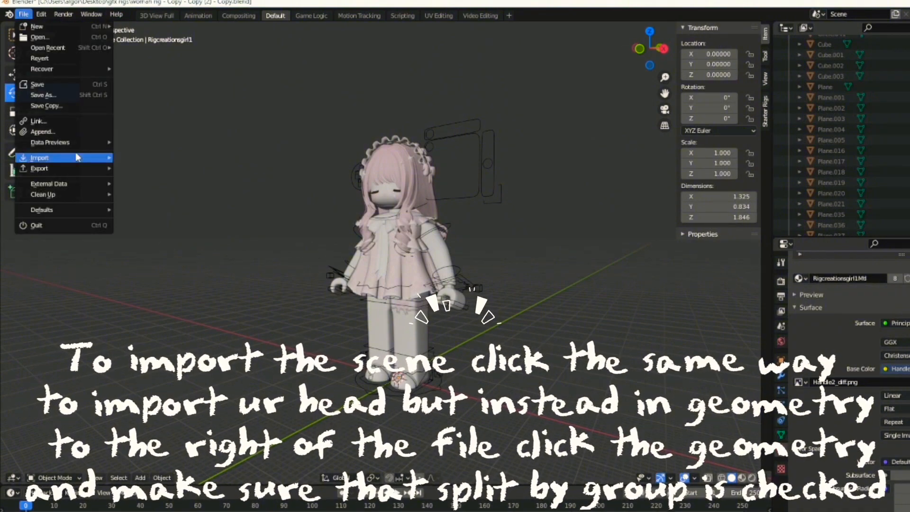
{"action": "mouse_move", "coordinate": [75, 157]}
{"action": "left_click", "coordinate": [148, 253]}
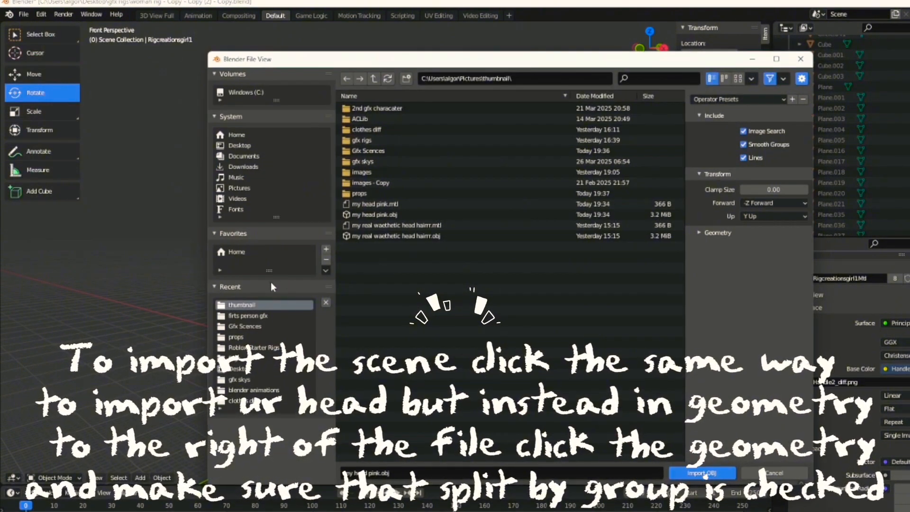
{"action": "left_click", "coordinate": [262, 326]}
{"action": "left_click", "coordinate": [397, 119]}
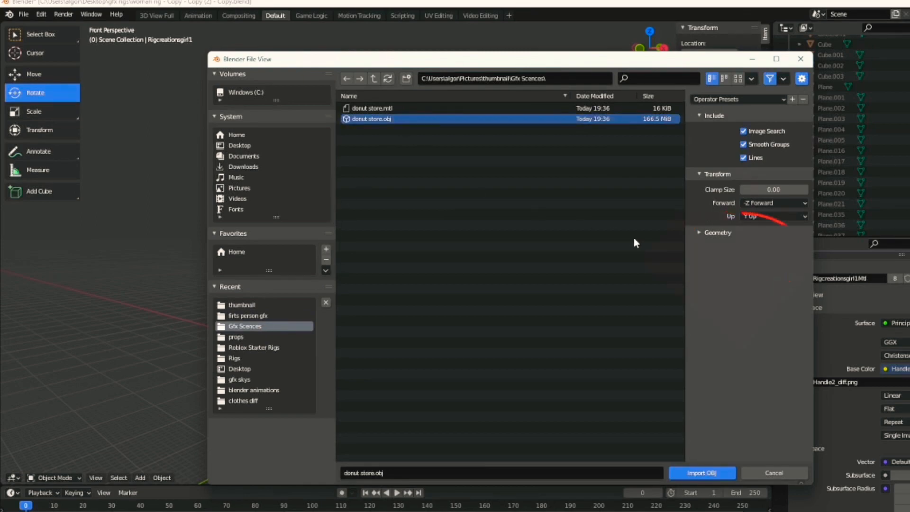
{"action": "left_click", "coordinate": [744, 273]}
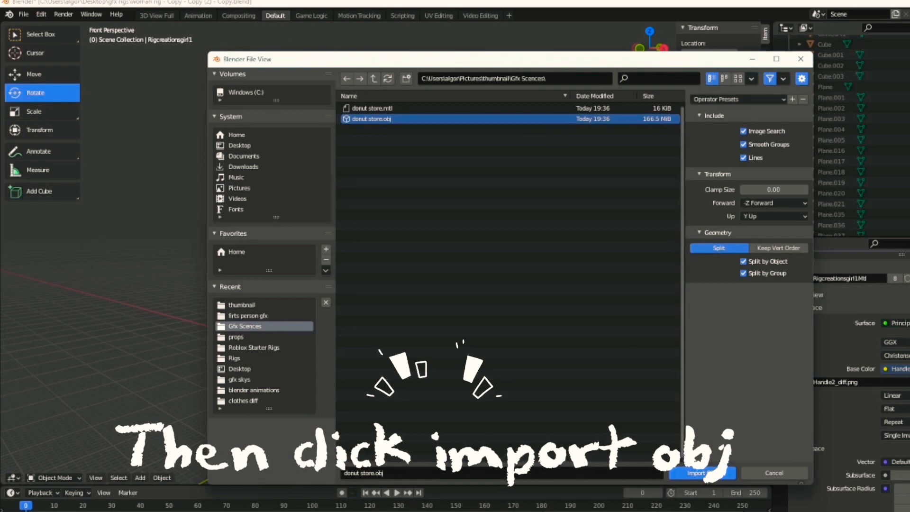
{"action": "left_click", "coordinate": [698, 473]}
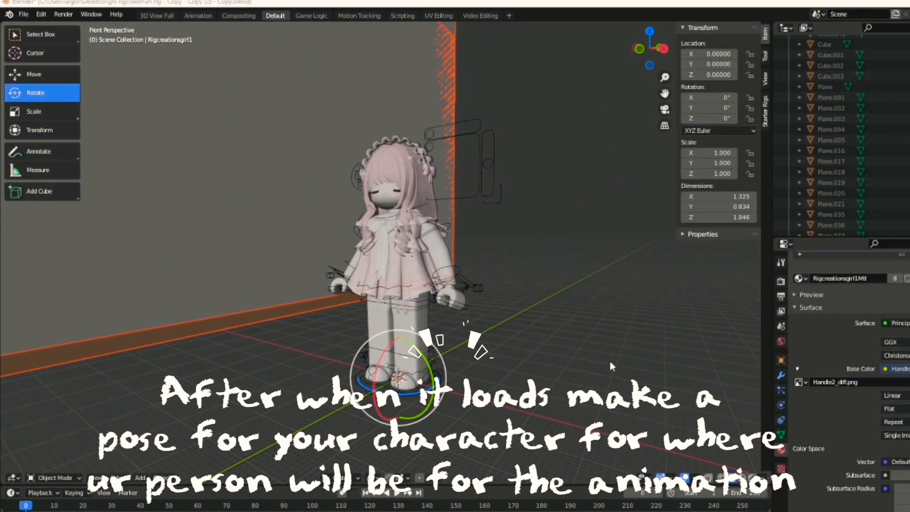
Step: Pose the rig's legs by moving both foot controls back and up so the knees bend
{"action": "right_click", "coordinate": [563, 374]}
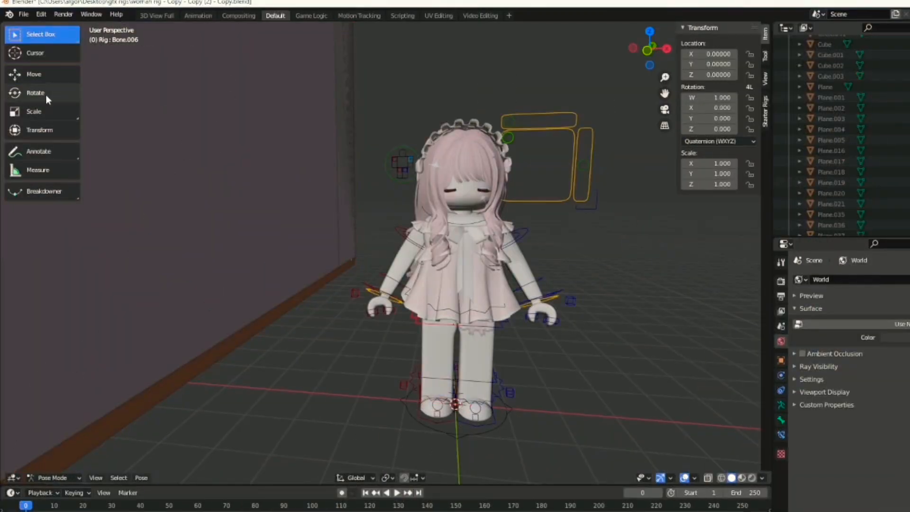
{"action": "left_click", "coordinate": [46, 99]}
{"action": "mouse_move", "coordinate": [429, 308]}
{"action": "left_mouse_down"}
{"action": "mouse_move", "coordinate": [428, 290]}
{"action": "mouse_move", "coordinate": [430, 303]}
{"action": "left_mouse_up"}
{"action": "left_click_drag", "start_coordinate": [444, 322], "coordinate": [448, 379]}
{"action": "left_click", "coordinate": [495, 327]}
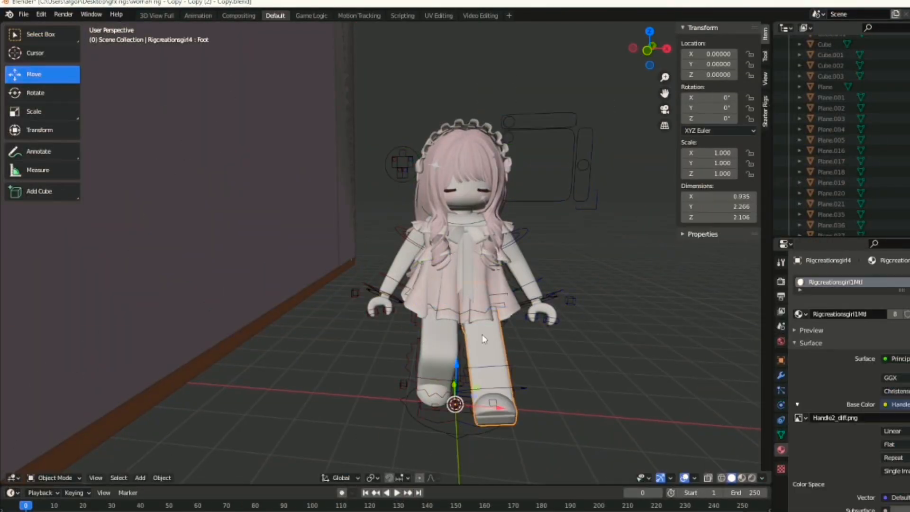
Step: Rotate the character's left arm bones so the forearm bends upward with the hand raised beside the head
{"action": "left_click", "coordinate": [545, 287]}
{"action": "left_click_drag", "start_coordinate": [550, 289], "coordinate": [490, 256]}
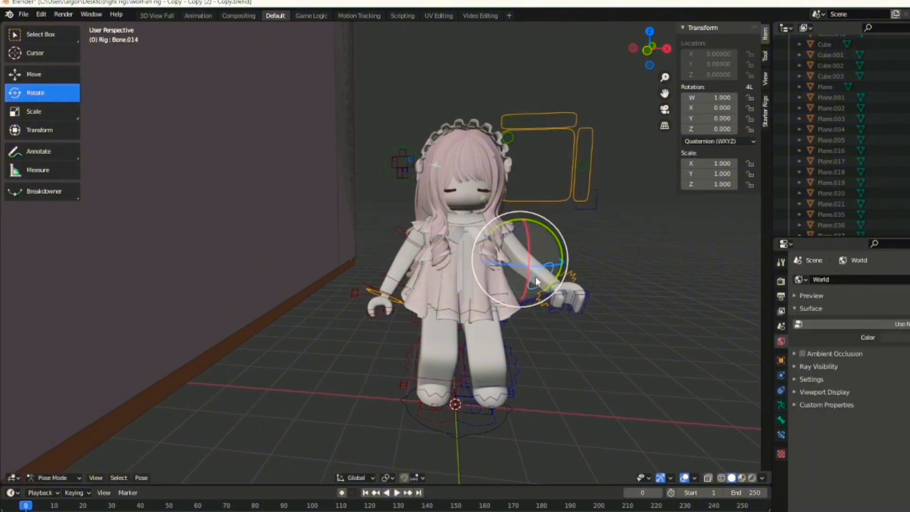
{"action": "left_click", "coordinate": [533, 208]}
{"action": "left_click", "coordinate": [517, 233]}
{"action": "left_click_drag", "start_coordinate": [535, 218], "coordinate": [509, 232]}
Step: Rotate the character's right arm so it hangs down close beside the body
{"action": "left_click", "coordinate": [413, 243]}
{"action": "left_click_drag", "start_coordinate": [413, 239], "coordinate": [438, 156]}
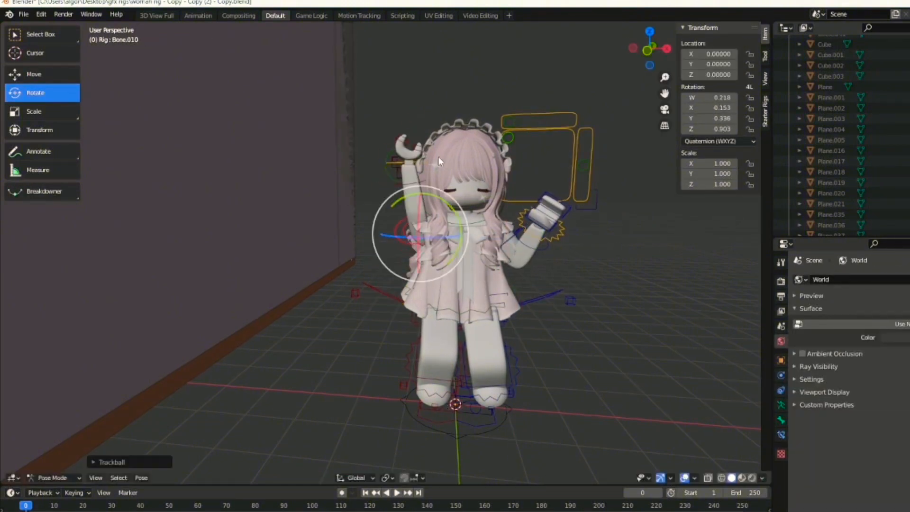
{"action": "left_click_drag", "start_coordinate": [434, 213], "coordinate": [410, 233]}
{"action": "left_click_drag", "start_coordinate": [427, 222], "coordinate": [464, 209]}
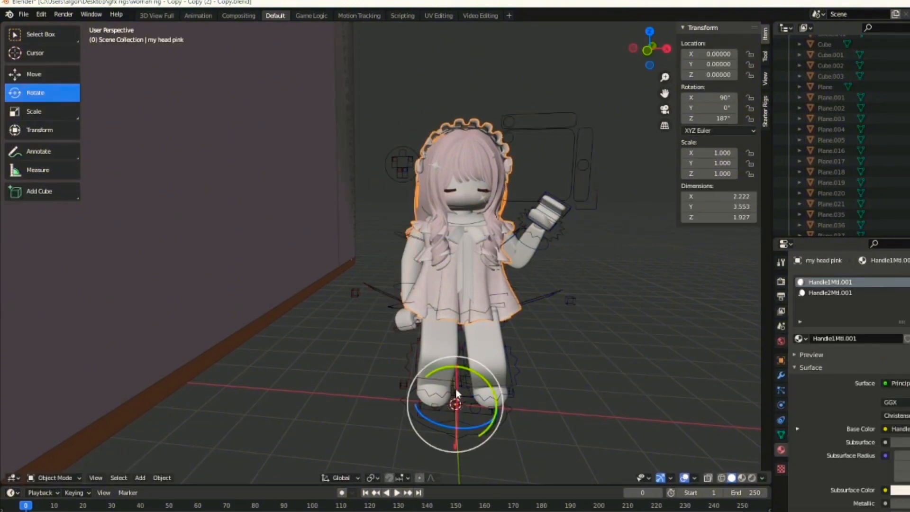
Step: Turn the head model to the character's right and rotate the raised left arm down so the hand reaches outward
{"action": "left_click", "coordinate": [509, 242]}
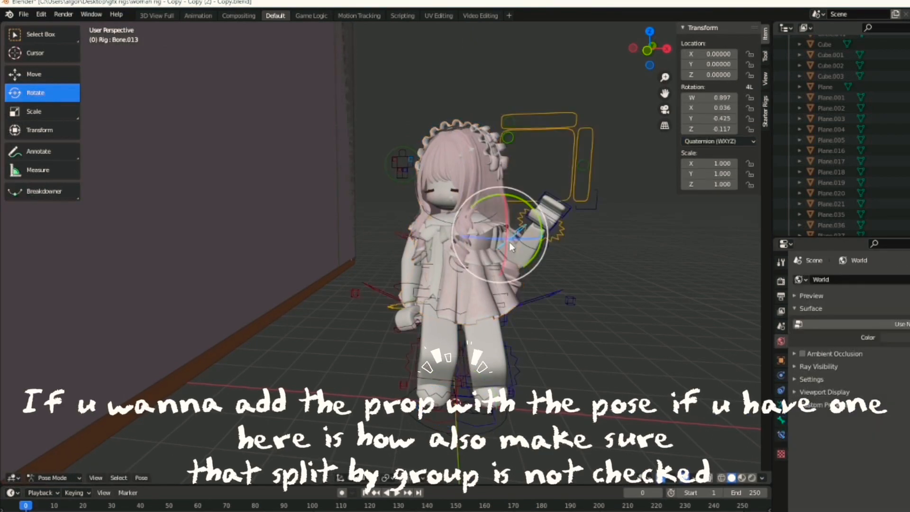
{"action": "left_click_drag", "start_coordinate": [509, 241], "coordinate": [540, 213]}
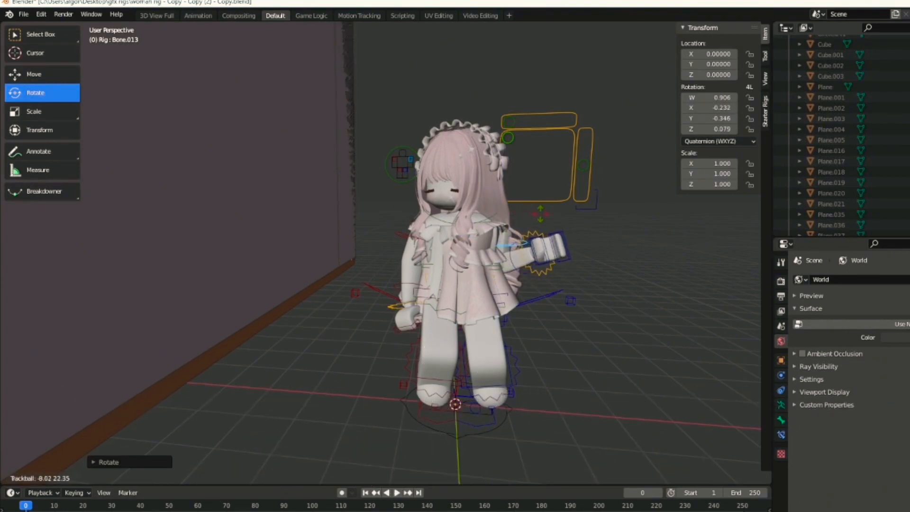
Step: Import the boba tea OBJ model from the props folder, with its geometry import options expanded
{"action": "left_click", "coordinate": [22, 15]}
{"action": "mouse_move", "coordinate": [57, 157]}
{"action": "left_click", "coordinate": [161, 254]}
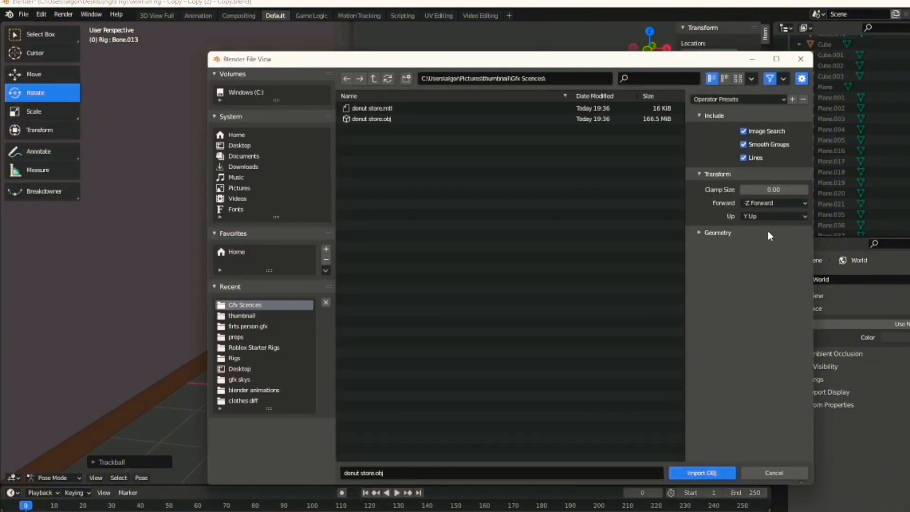
{"action": "left_click", "coordinate": [727, 233]}
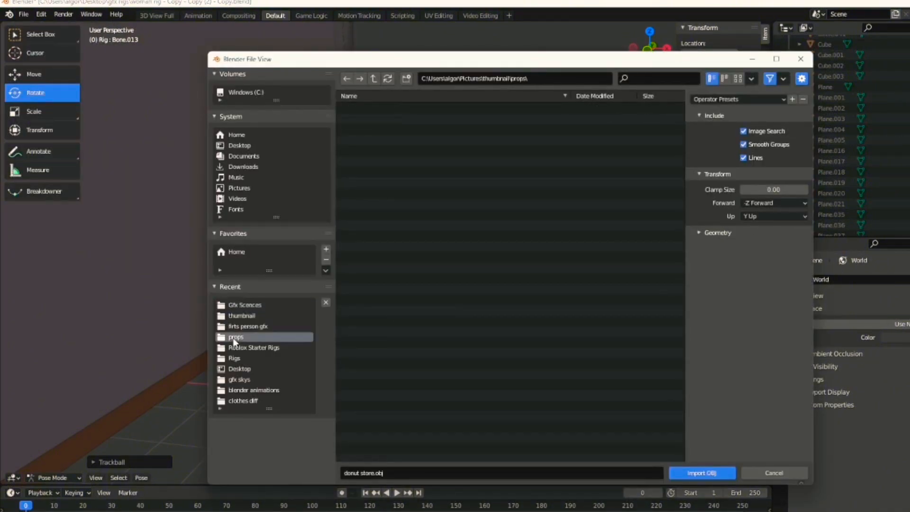
{"action": "double_click", "coordinate": [371, 161]}
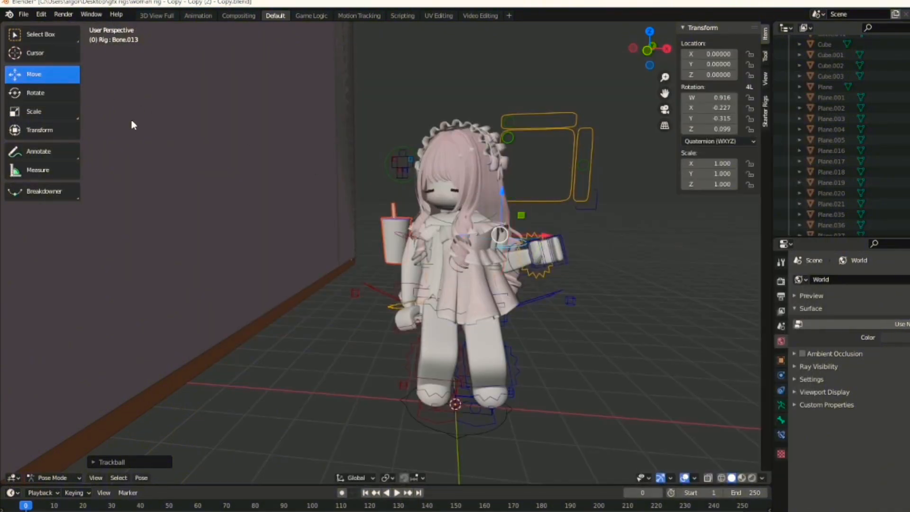
Step: Move the boba tea to the character's outstretched left hand, at about X 2.77 and Y -1.84
{"action": "left_click", "coordinate": [391, 236]}
{"action": "left_click", "coordinate": [61, 80]}
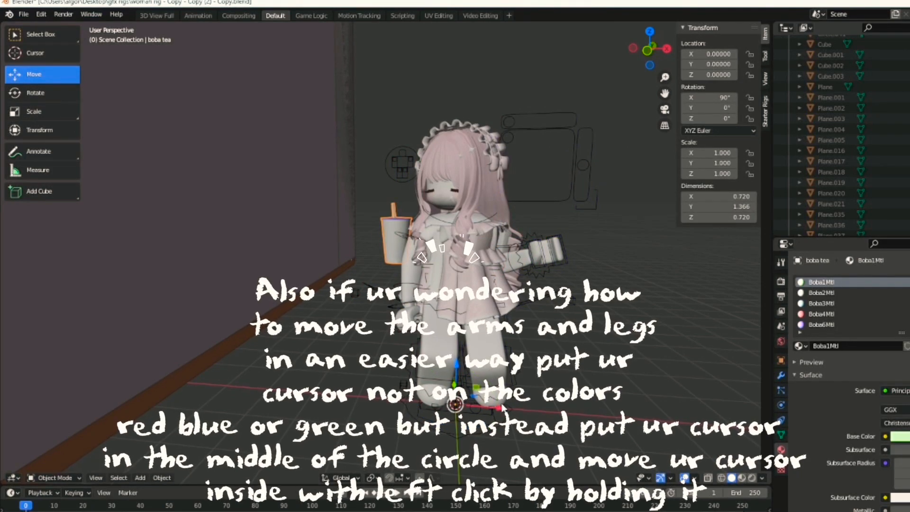
{"action": "left_click_drag", "start_coordinate": [502, 407], "coordinate": [666, 378]}
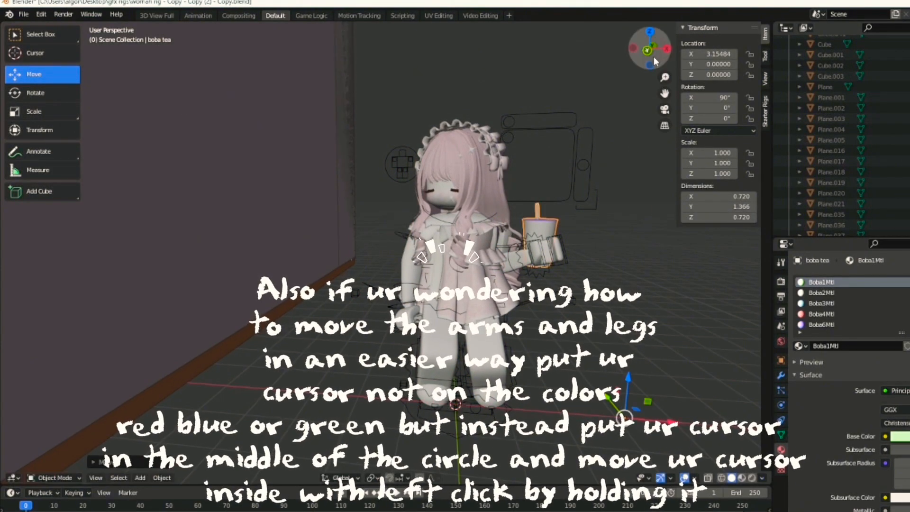
{"action": "left_click_drag", "start_coordinate": [654, 60], "coordinate": [661, 102]}
{"action": "left_click_drag", "start_coordinate": [566, 358], "coordinate": [600, 436]}
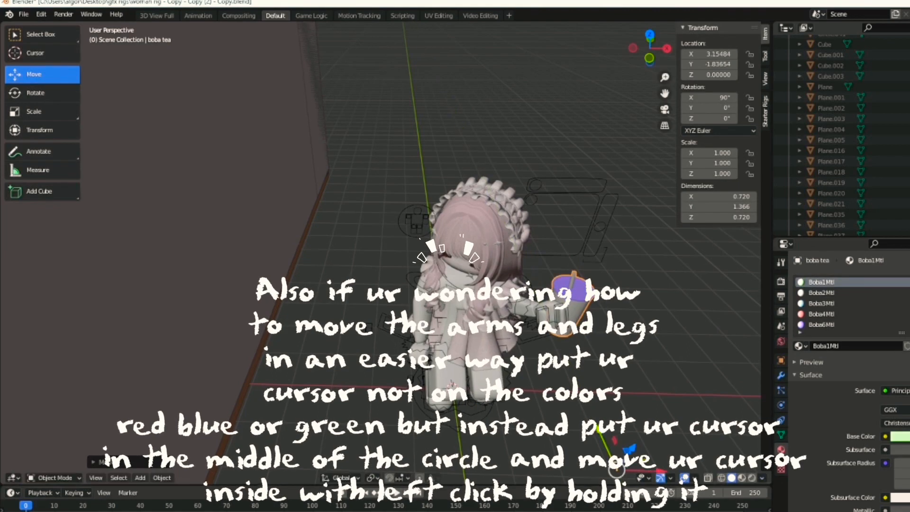
{"action": "left_click_drag", "start_coordinate": [646, 469], "coordinate": [626, 469]}
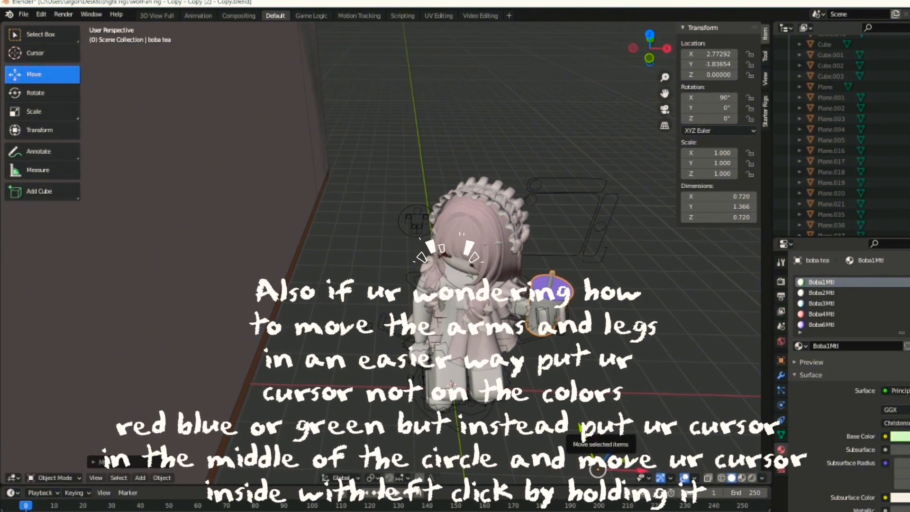
{"action": "mouse_move", "coordinate": [584, 430]}
{"action": "left_mouse_down"}
{"action": "mouse_move", "coordinate": [589, 442]}
{"action": "mouse_move", "coordinate": [589, 424]}
{"action": "left_mouse_up"}
Step: Rotate the left hand and upper arm bones so the hand wraps around the boba tea cup
{"action": "scroll", "coordinate": [589, 442], "scroll_direction": "down", "scroll_amount": 1}
{"action": "scroll", "coordinate": [589, 424], "scroll_direction": "up", "scroll_amount": 5}
{"action": "left_click_drag", "start_coordinate": [639, 56], "coordinate": [585, 19]}
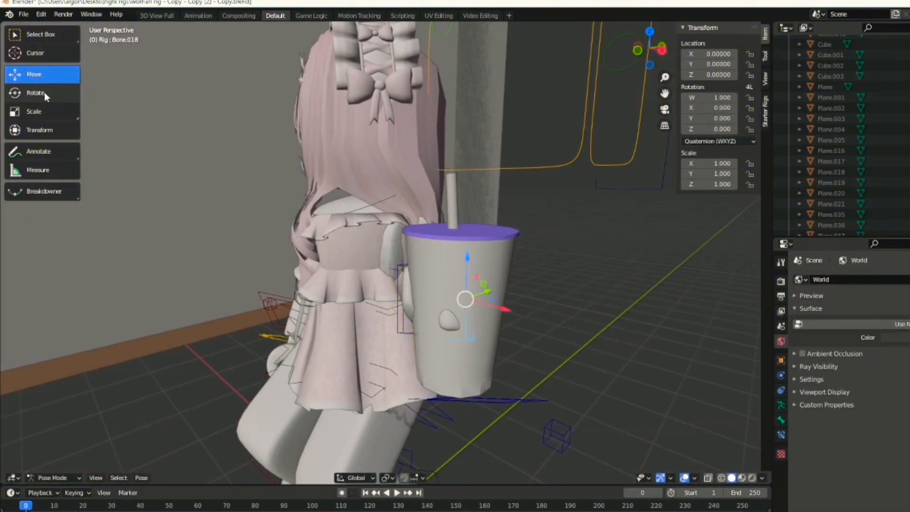
{"action": "left_click", "coordinate": [44, 93]}
{"action": "left_click_drag", "start_coordinate": [504, 306], "coordinate": [521, 293]}
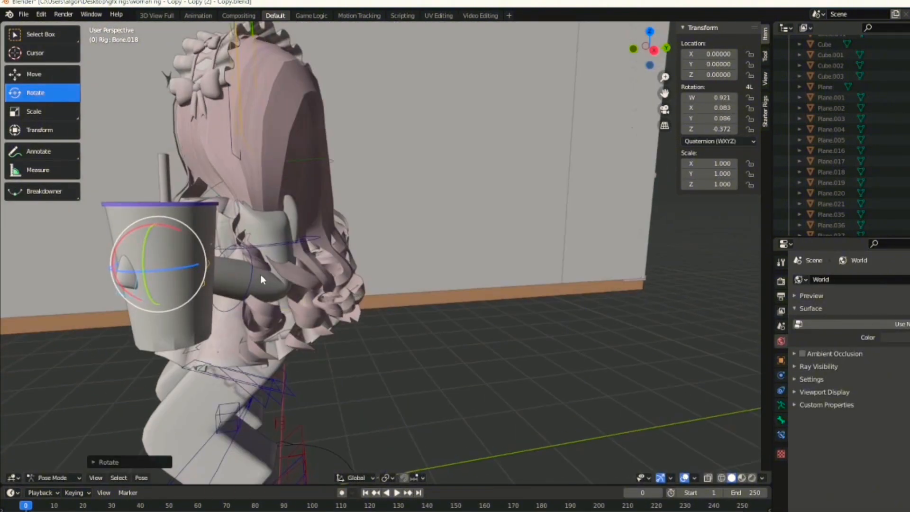
{"action": "key", "text": "r"}
{"action": "key", "text": "r"}
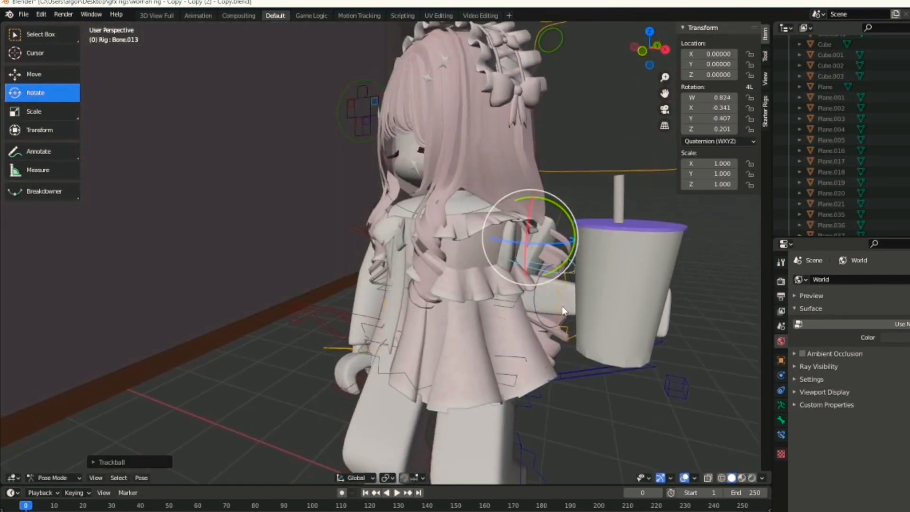
{"action": "key", "text": "r"}
{"action": "key", "text": "r"}
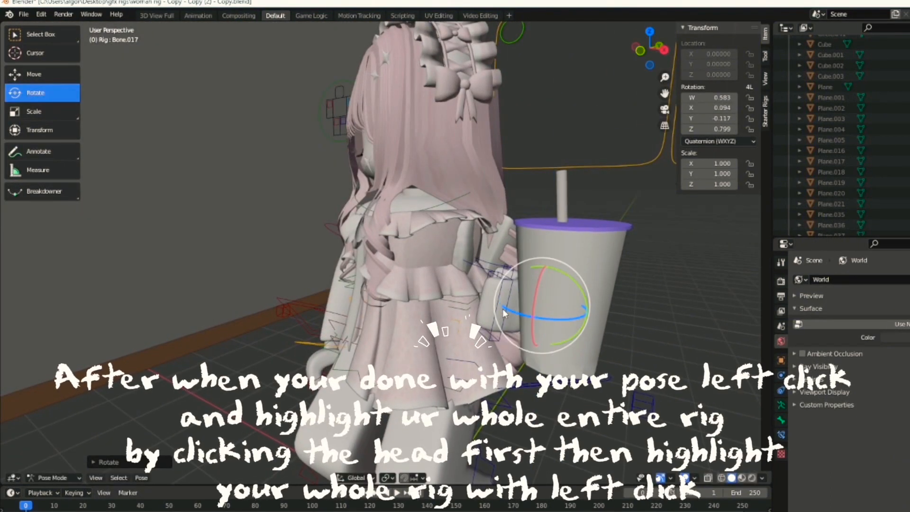
Step: Rotate the character's left forearm bone so the hand meets the boba tea cup
{"action": "left_click", "coordinate": [500, 309]}
{"action": "left_click_drag", "start_coordinate": [502, 317], "coordinate": [538, 310]}
{"action": "middle_click_drag", "start_coordinate": [539, 309], "coordinate": [596, 280]}
{"action": "left_click", "coordinate": [596, 279]}
{"action": "left_click_drag", "start_coordinate": [593, 325], "coordinate": [614, 333]}
{"action": "left_click_drag", "start_coordinate": [640, 54], "coordinate": [696, 48]}
{"action": "scroll", "coordinate": [647, 54], "scroll_direction": "down", "scroll_amount": 3}
{"action": "scroll", "coordinate": [560, 100], "scroll_direction": "down", "scroll_amount": 1}
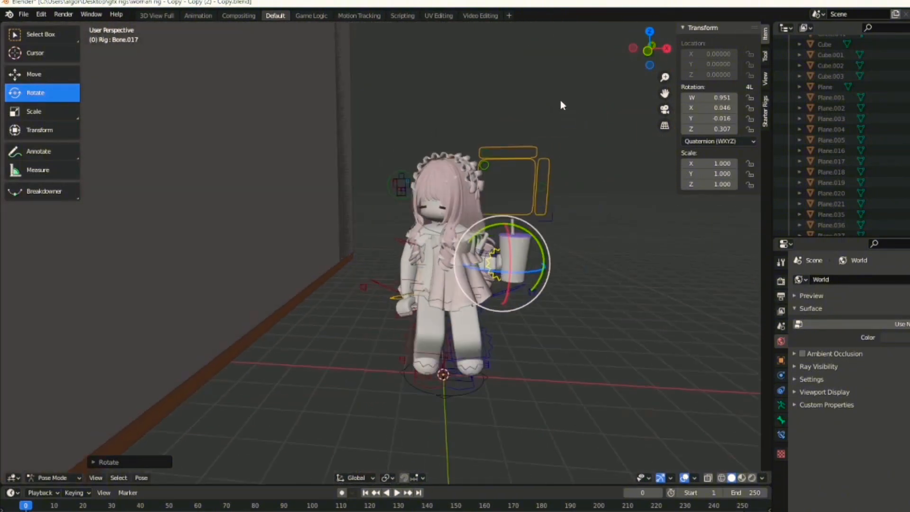
Step: Return to Object Mode and select the head first, then the whole rig together with the boba tea
{"action": "left_click_drag", "start_coordinate": [397, 128], "coordinate": [571, 381]}
{"action": "key", "text": "ctrl+Tab"}
{"action": "left_click", "coordinate": [461, 182]}
{"action": "scroll", "coordinate": [461, 182], "scroll_direction": "down", "scroll_amount": 2}
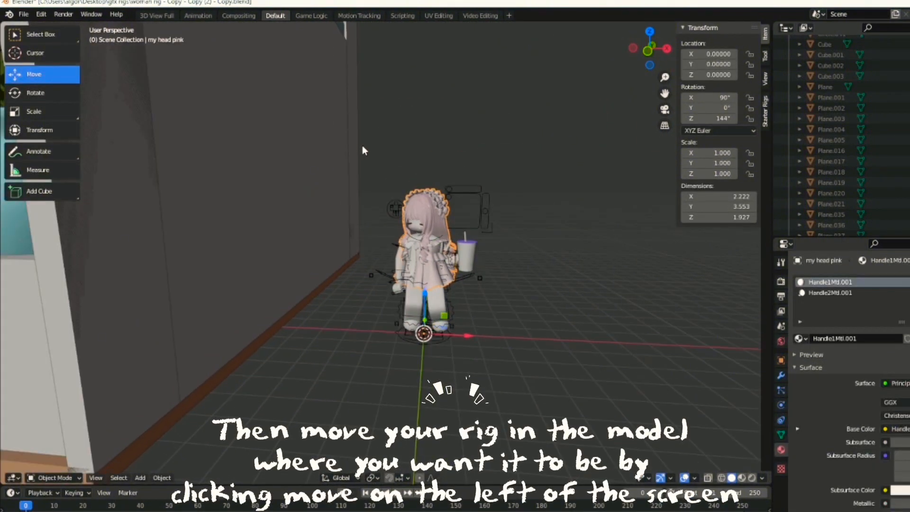
{"action": "left_click_drag", "start_coordinate": [366, 157], "coordinate": [547, 378]}
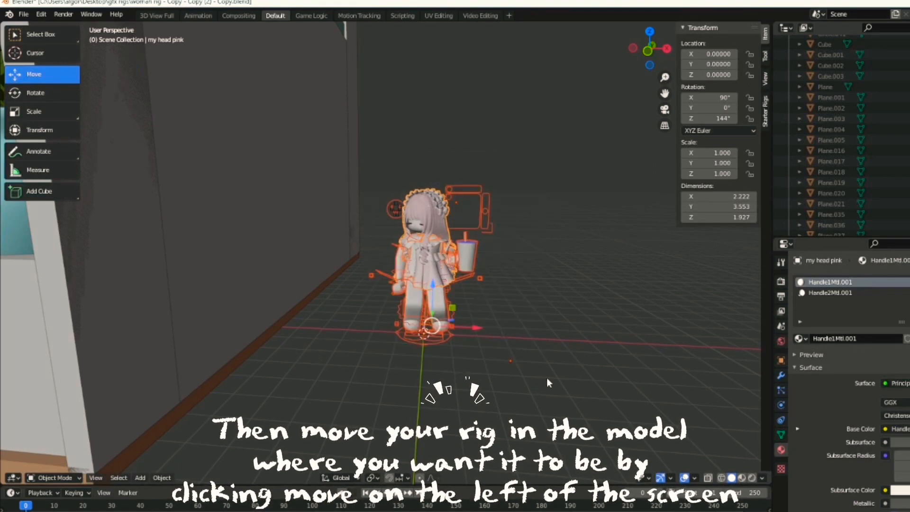
Step: Move the selected character and boba tea into the donut store and seat her on a chair at the middle table
{"action": "scroll", "coordinate": [506, 358], "scroll_direction": "down", "scroll_amount": 2}
{"action": "left_click_drag", "start_coordinate": [462, 303], "coordinate": [211, 304]}
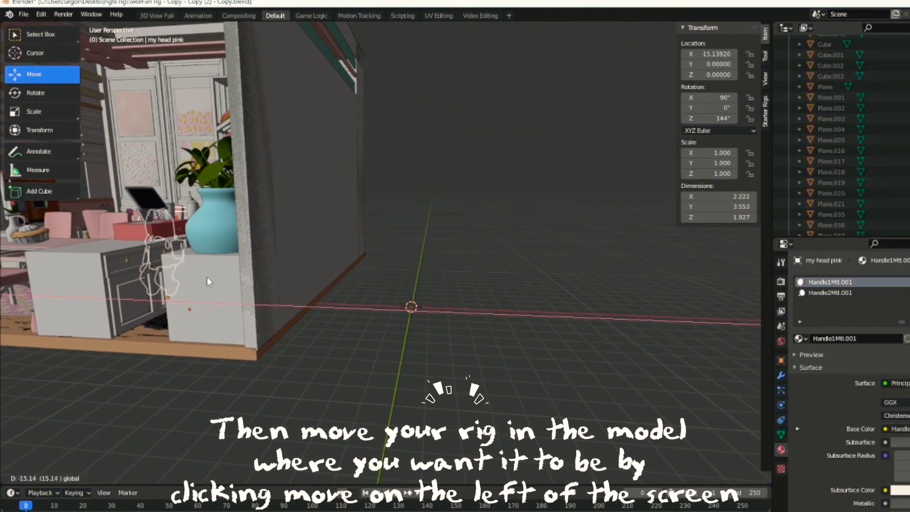
{"action": "scroll", "coordinate": [322, 175], "scroll_direction": "down", "scroll_amount": 3}
{"action": "left_click_drag", "start_coordinate": [642, 54], "coordinate": [682, 37]}
{"action": "scroll", "coordinate": [642, 54], "scroll_direction": "up", "scroll_amount": 3}
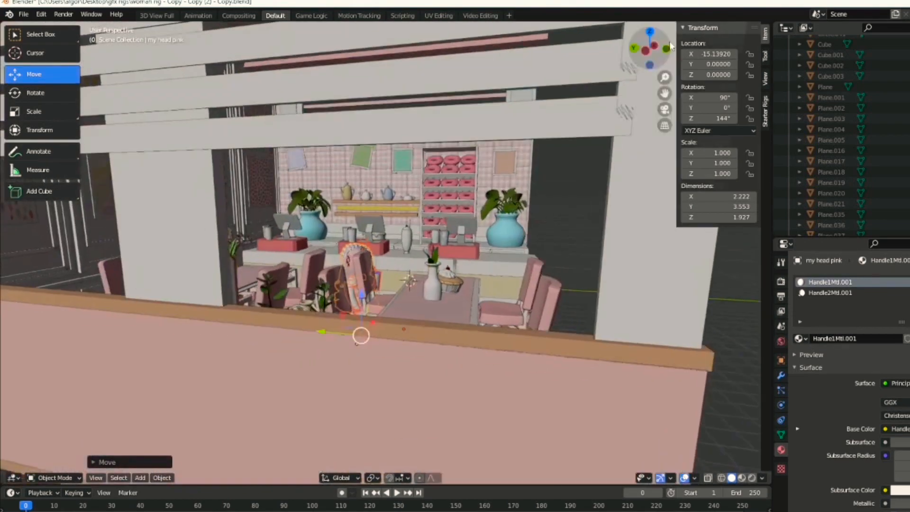
{"action": "scroll", "coordinate": [426, 285], "scroll_direction": "up", "scroll_amount": 3}
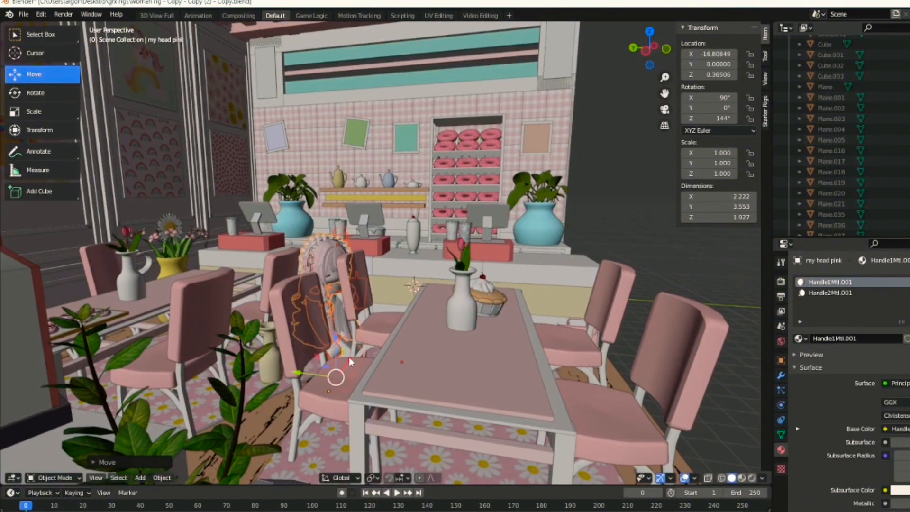
{"action": "left_click_drag", "start_coordinate": [350, 362], "coordinate": [338, 426]}
Step: Select the entire store and character and move them about 15.7 units along positive X, over the world origin
{"action": "left_click_drag", "start_coordinate": [660, 43], "coordinate": [611, 43]}
{"action": "scroll", "coordinate": [649, 47], "scroll_direction": "down", "scroll_amount": 6}
{"action": "left_click", "coordinate": [685, 53]}
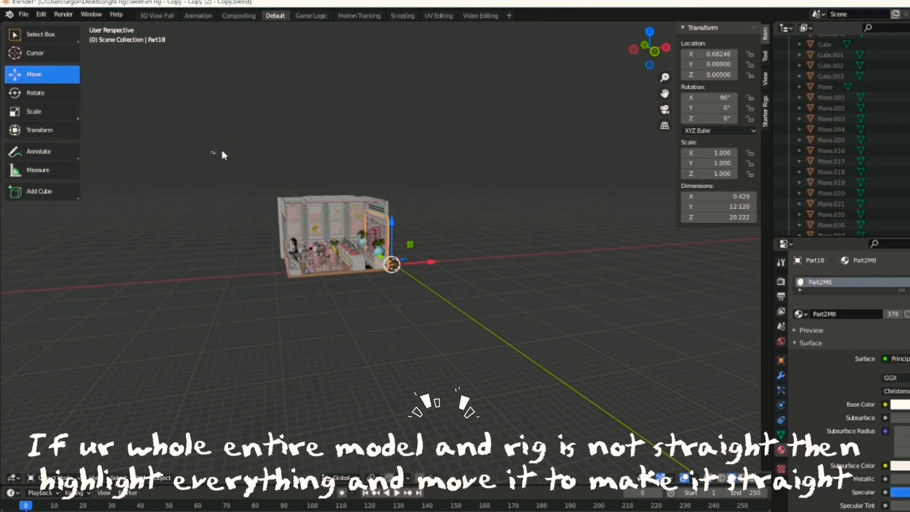
{"action": "left_click_drag", "start_coordinate": [210, 153], "coordinate": [485, 308]}
{"action": "scroll", "coordinate": [445, 303], "scroll_direction": "up", "scroll_amount": 5}
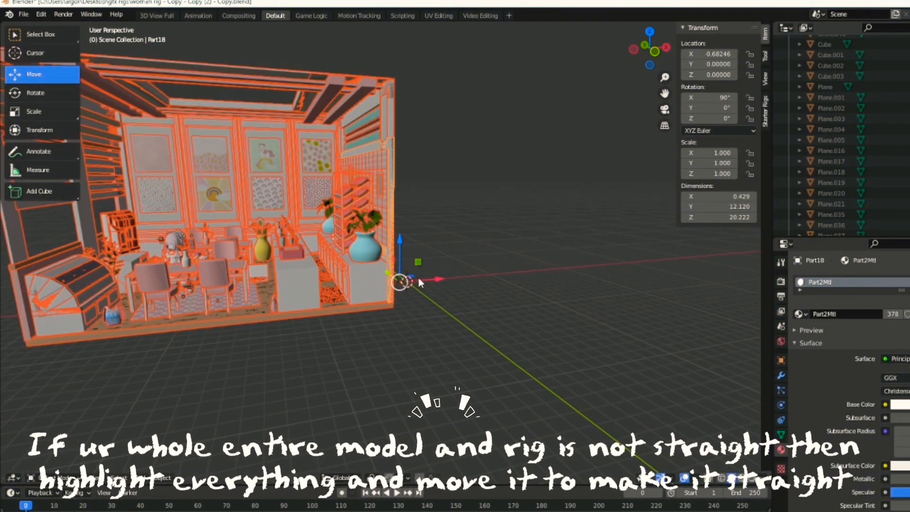
{"action": "left_click_drag", "start_coordinate": [419, 282], "coordinate": [550, 254]}
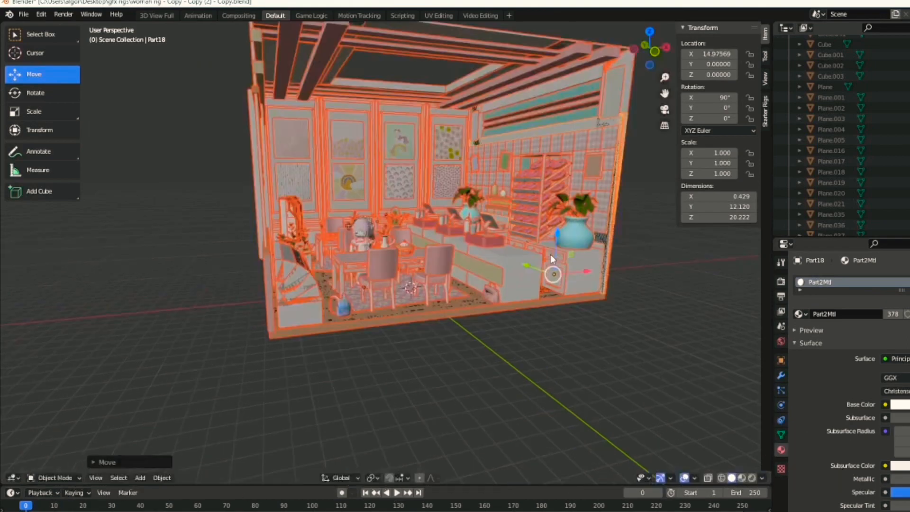
Step: Enable nodes for the world surface and set its background color to an Environment Texture
{"action": "scroll", "coordinate": [550, 254], "scroll_direction": "up", "scroll_amount": 5}
{"action": "scroll", "coordinate": [550, 254], "scroll_direction": "down", "scroll_amount": 3}
{"action": "mouse_move", "coordinate": [659, 54]}
{"action": "left_mouse_down"}
{"action": "mouse_move", "coordinate": [632, 49]}
{"action": "mouse_move", "coordinate": [659, 54]}
{"action": "left_mouse_up"}
{"action": "scroll", "coordinate": [659, 53], "scroll_direction": "up", "scroll_amount": 5}
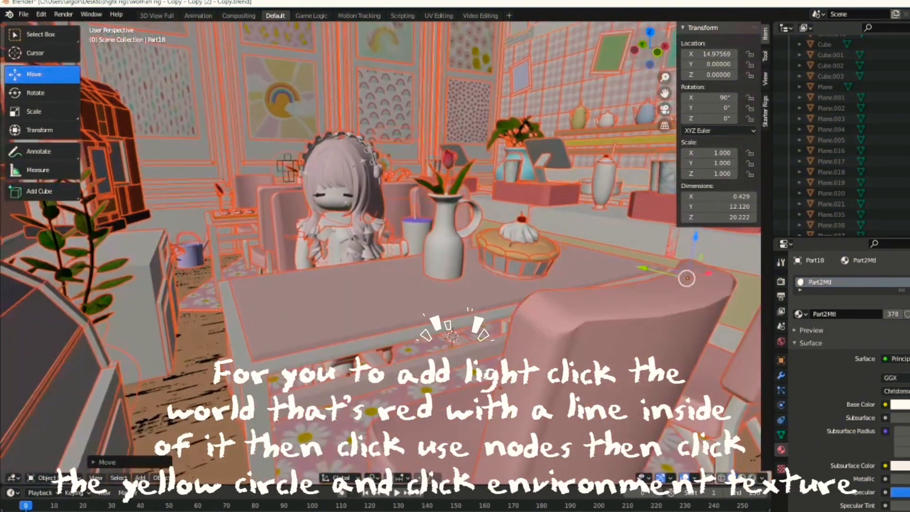
{"action": "scroll", "coordinate": [611, 228], "scroll_direction": "down", "scroll_amount": 8}
{"action": "scroll", "coordinate": [611, 227], "scroll_direction": "up", "scroll_amount": 8}
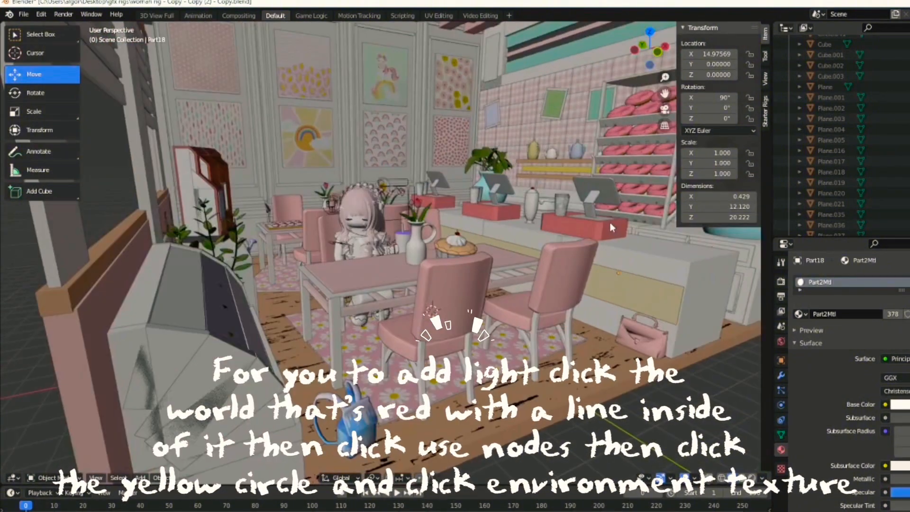
{"action": "left_click", "coordinate": [782, 340]}
{"action": "left_click", "coordinate": [873, 322]}
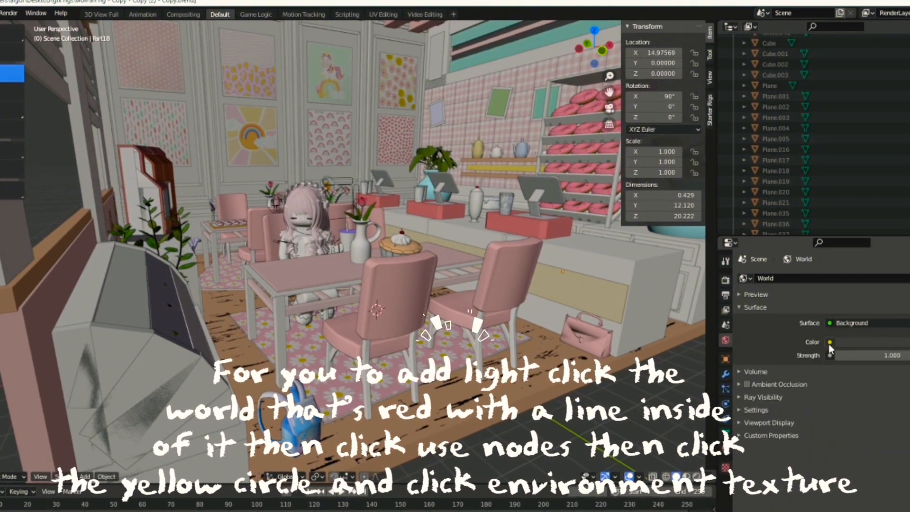
{"action": "left_click", "coordinate": [829, 342]}
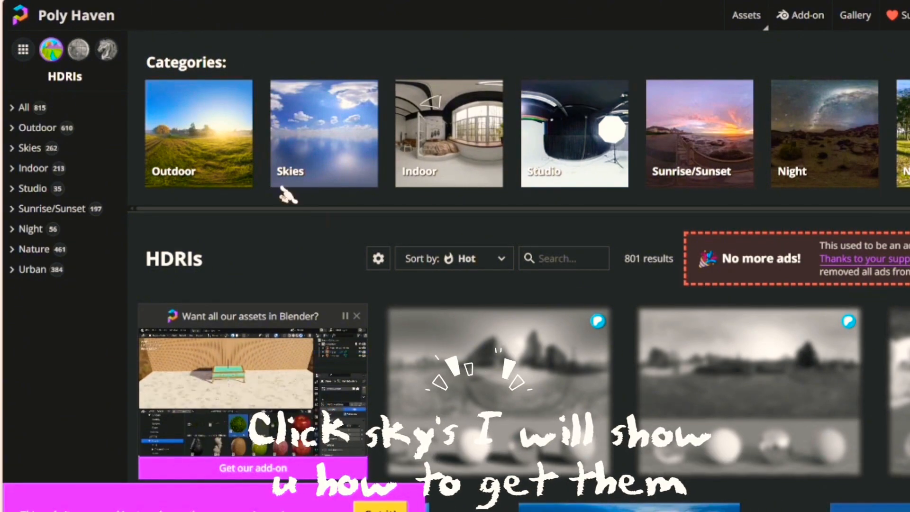
Step: Browse the Skies category of Poly Haven's HDRIs and open Qwantani Dusk 2
{"action": "left_click", "coordinate": [304, 159]}
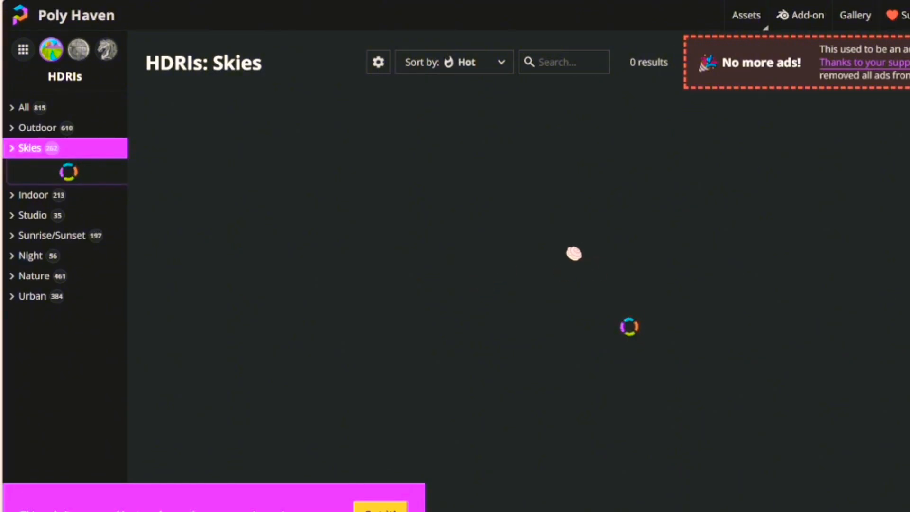
{"action": "scroll", "coordinate": [573, 254], "scroll_direction": "down", "scroll_amount": 5}
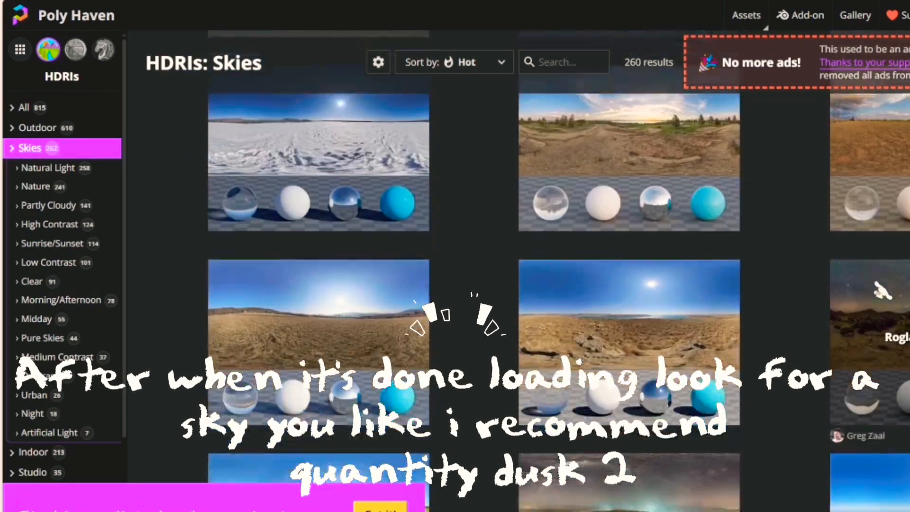
{"action": "scroll", "coordinate": [882, 290], "scroll_direction": "down", "scroll_amount": 10}
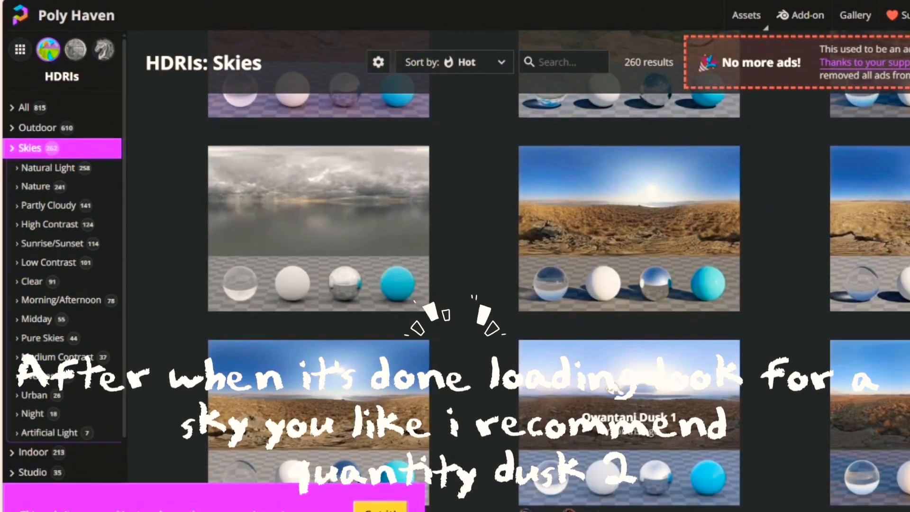
{"action": "scroll", "coordinate": [610, 371], "scroll_direction": "up", "scroll_amount": 8}
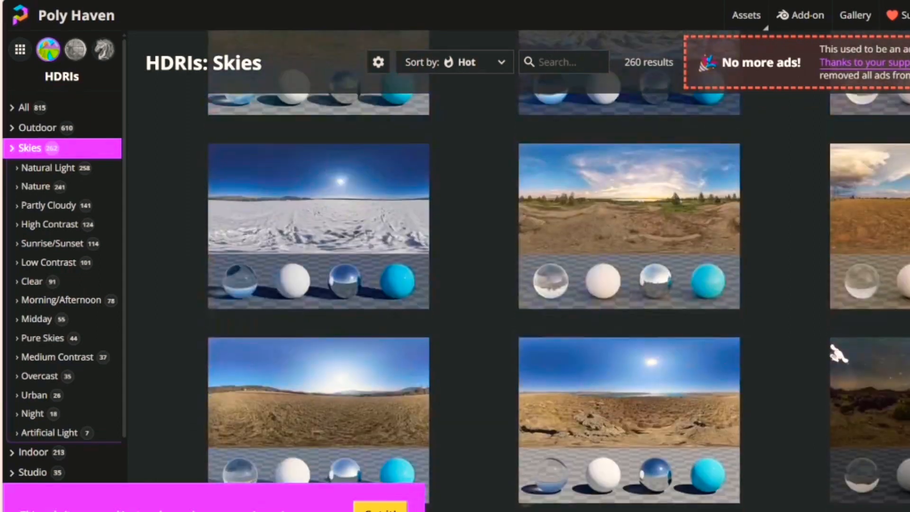
{"action": "scroll", "coordinate": [838, 353], "scroll_direction": "up", "scroll_amount": 6}
{"action": "scroll", "coordinate": [356, 370], "scroll_direction": "down", "scroll_amount": 8}
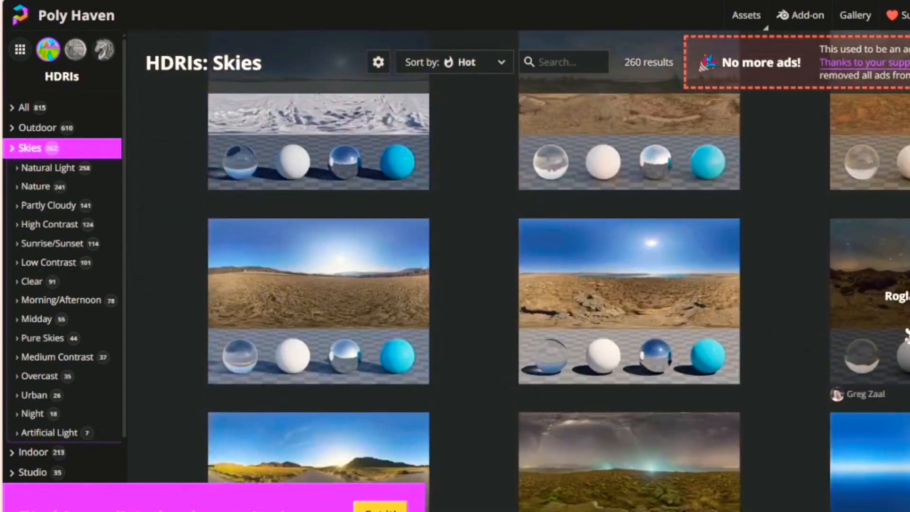
{"action": "scroll", "coordinate": [325, 335], "scroll_direction": "down", "scroll_amount": 8}
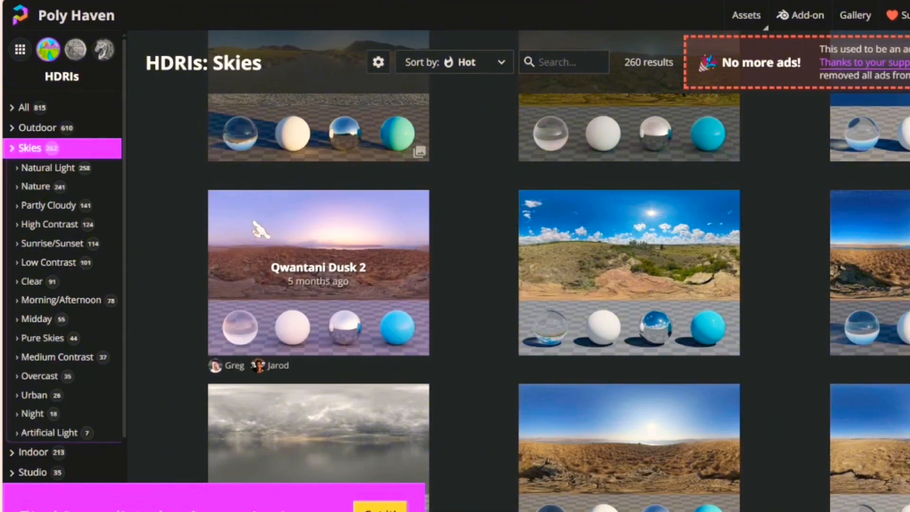
{"action": "left_click", "coordinate": [261, 240]}
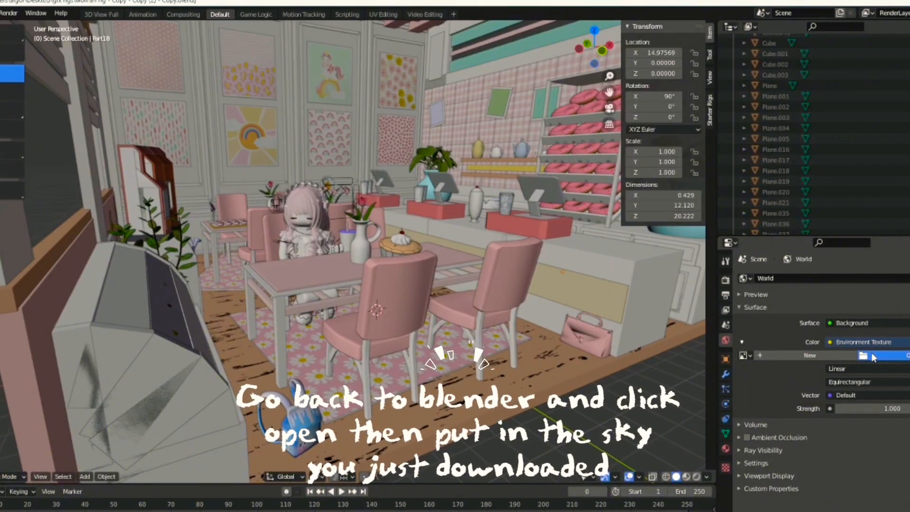
Step: Back in Blender, load qwantani_dusk_2_4k.exr from the gfx skys folder as the world's environment texture
{"action": "left_click", "coordinate": [863, 356]}
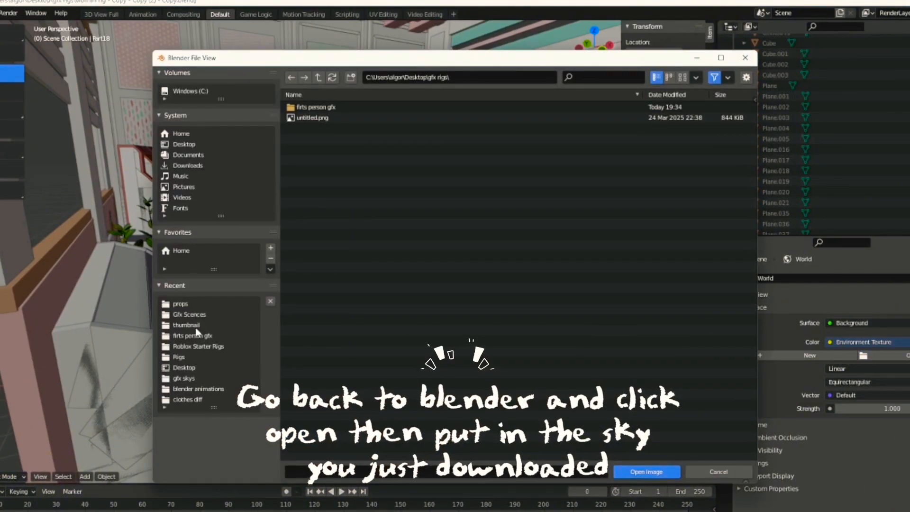
{"action": "left_click", "coordinate": [189, 378]}
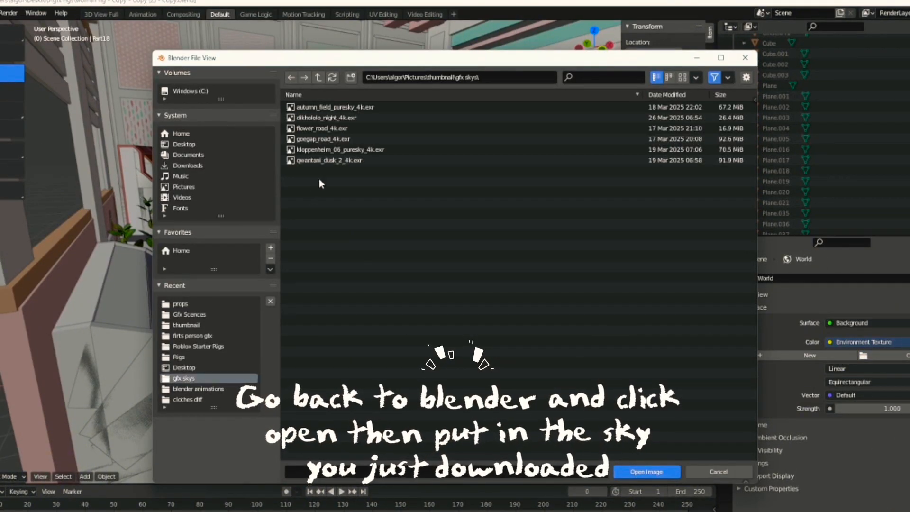
{"action": "double_click", "coordinate": [327, 160]}
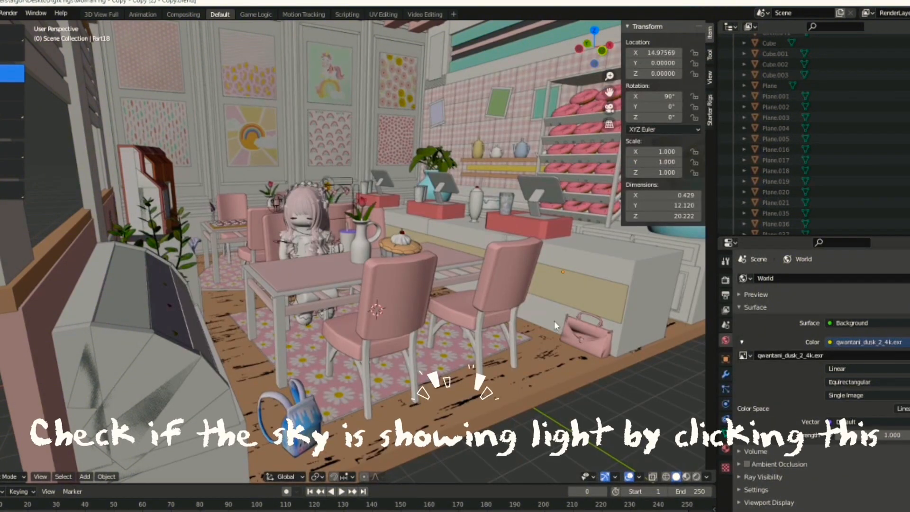
{"action": "scroll", "coordinate": [505, 344], "scroll_direction": "up", "scroll_amount": 2}
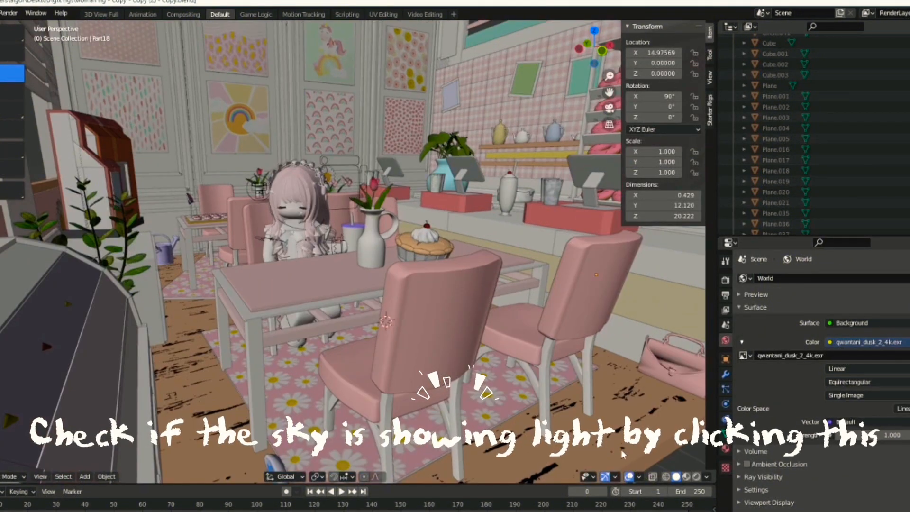
Step: Preview the store under the dusk sky lighting in rendered shading, then return the viewport to solid shading
{"action": "left_click", "coordinate": [696, 477]}
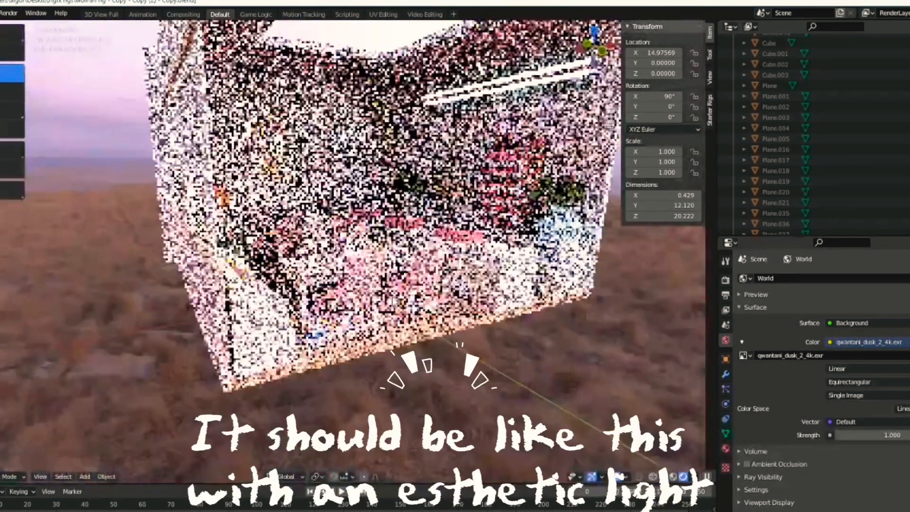
{"action": "left_click", "coordinate": [662, 476]}
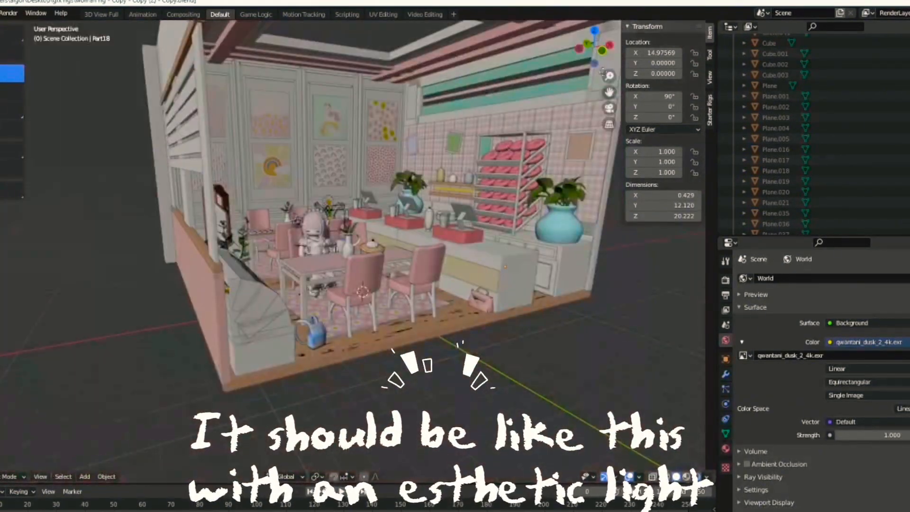
{"action": "middle_click_drag", "start_coordinate": [521, 362], "coordinate": [503, 355]}
{"action": "left_click_drag", "start_coordinate": [595, 53], "coordinate": [570, 69]}
{"action": "scroll", "coordinate": [595, 53], "scroll_direction": "up", "scroll_amount": 2}
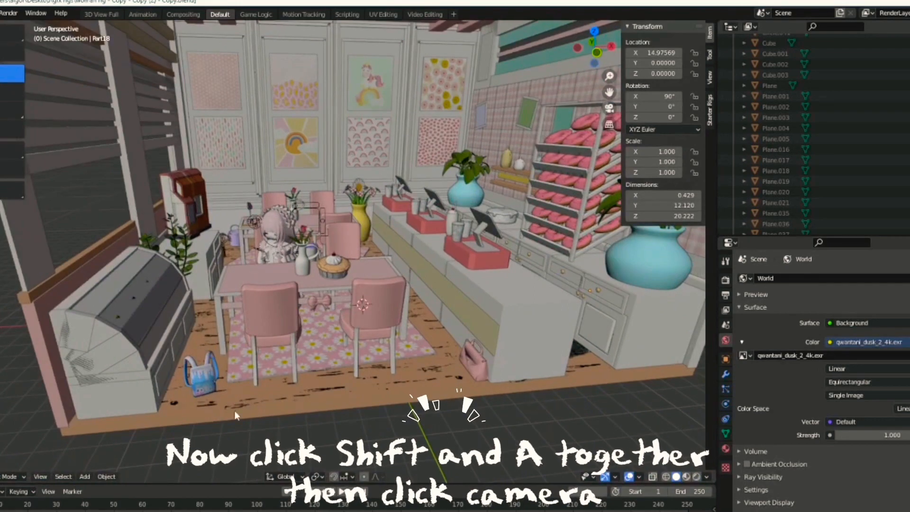
Step: Add a camera to the scene and switch the viewport to look through it
{"action": "key", "text": "shift+a"}
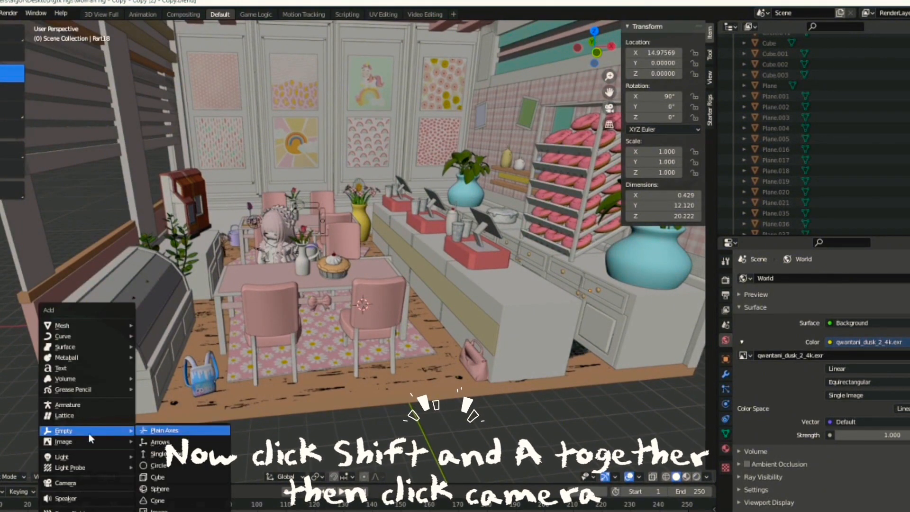
{"action": "left_click", "coordinate": [74, 483]}
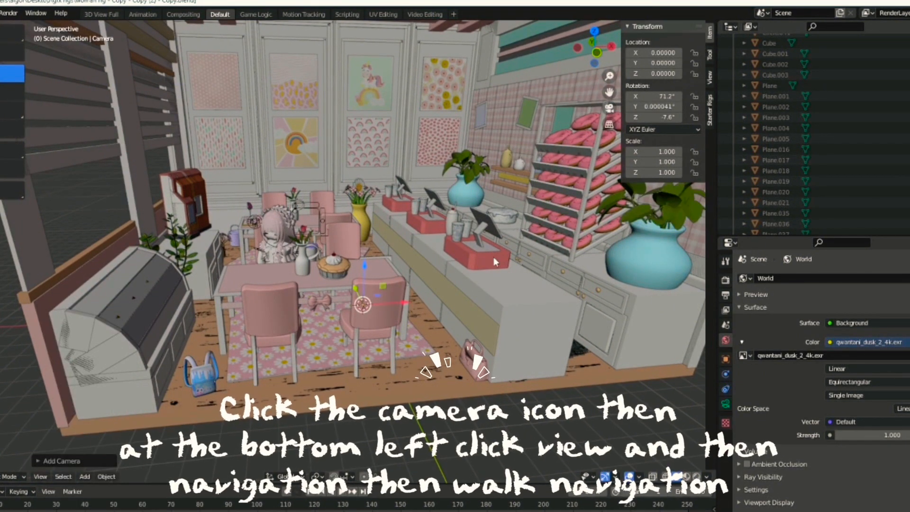
{"action": "left_click", "coordinate": [609, 109]}
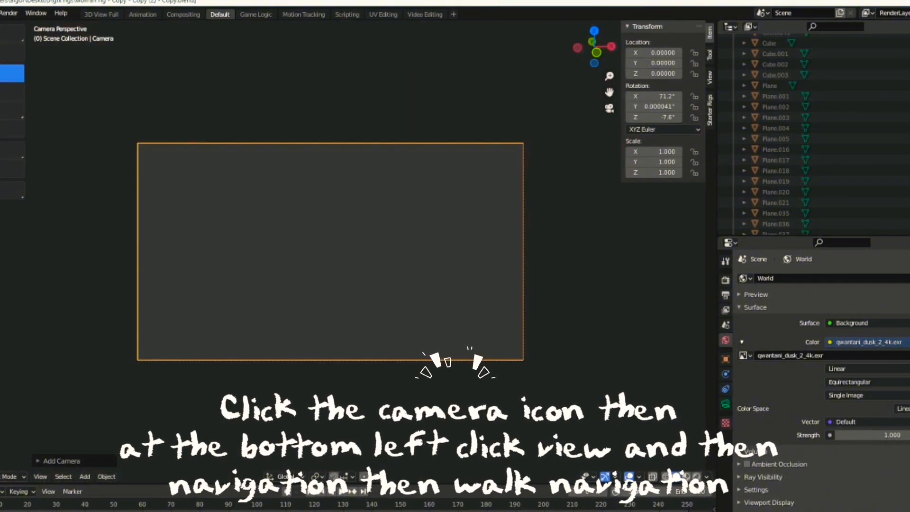
Step: Use Walk Navigation to place the camera at about X -3.6, Y -9.3, Z 5.1, aimed at the pie on the table
{"action": "left_click", "coordinate": [44, 478]}
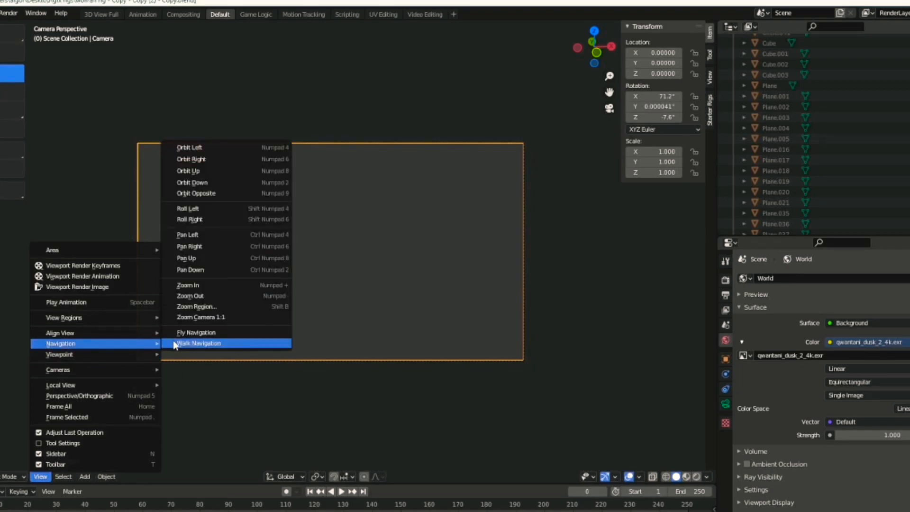
{"action": "left_click", "coordinate": [176, 343]}
{"action": "key", "text": "s"}
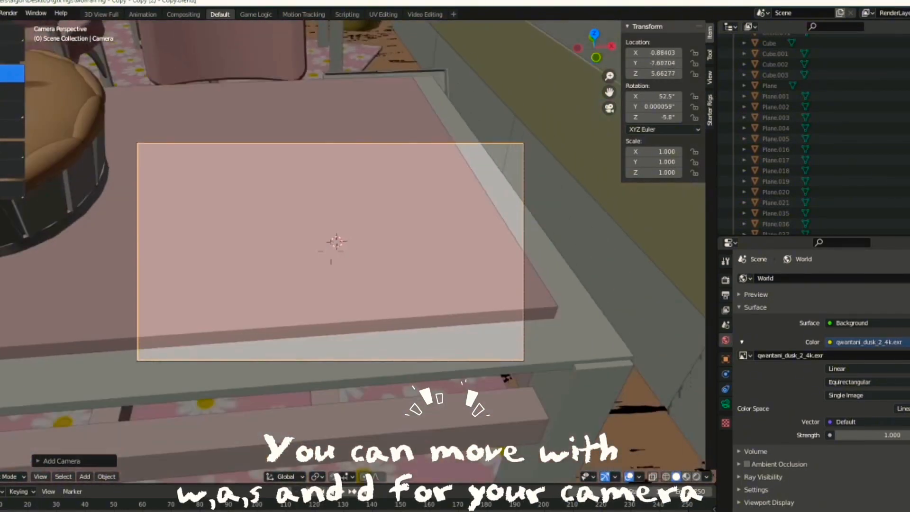
{"action": "key", "text": "w"}
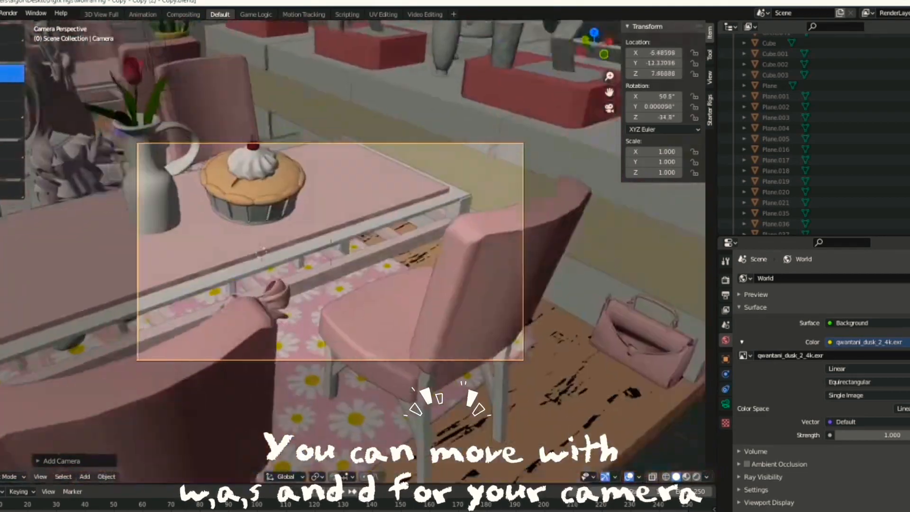
{"action": "key", "text": "w"}
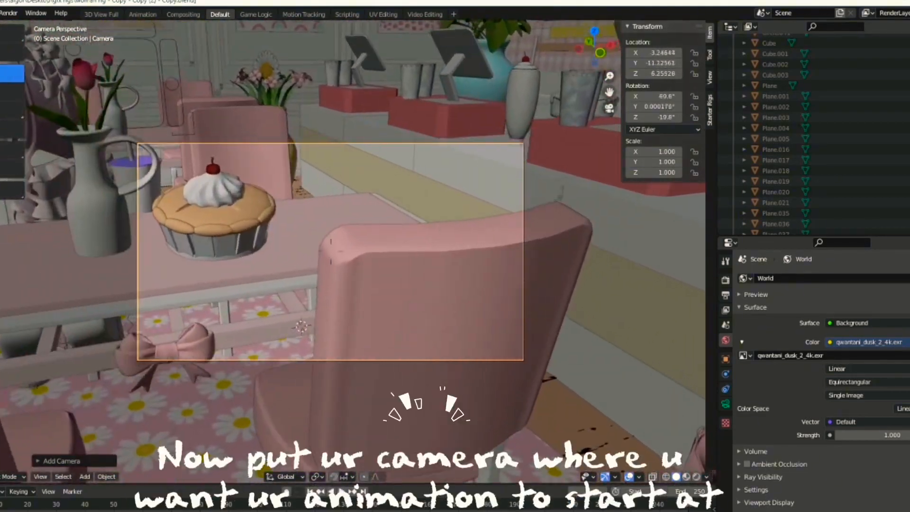
{"action": "key", "text": "s"}
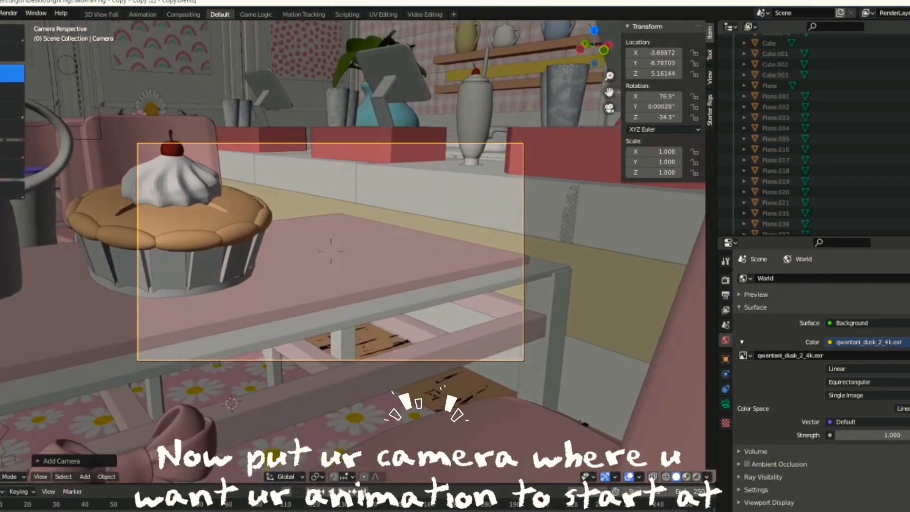
{"action": "key", "text": "w"}
{"action": "key", "text": "s"}
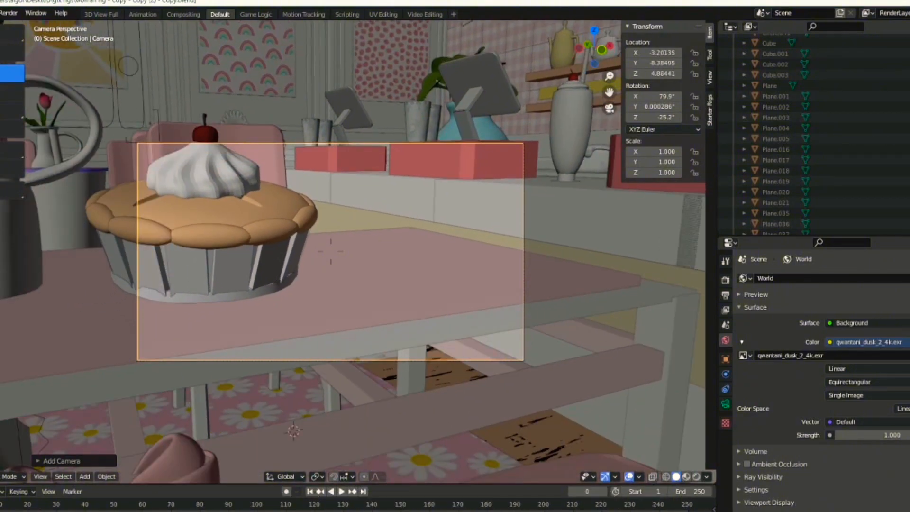
{"action": "key", "text": "s"}
{"action": "left_click", "coordinate": [331, 251]}
Step: Select the boba tea in the character's hand and show its material settings to check its base color
{"action": "scroll", "coordinate": [314, 254], "scroll_direction": "down", "scroll_amount": 6}
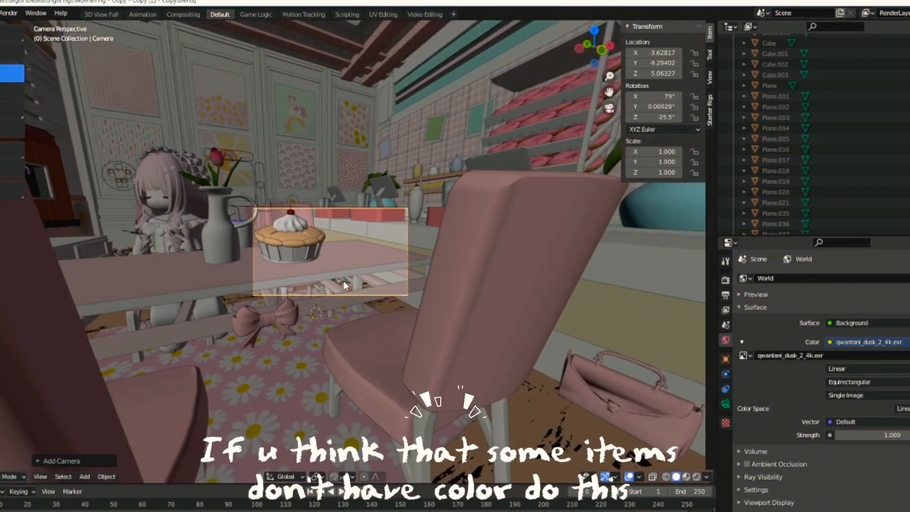
{"action": "mouse_move", "coordinate": [595, 46]}
{"action": "left_mouse_down"}
{"action": "mouse_move", "coordinate": [579, 72]}
{"action": "mouse_move", "coordinate": [595, 46]}
{"action": "left_mouse_up"}
{"action": "scroll", "coordinate": [308, 330], "scroll_direction": "up", "scroll_amount": 4}
{"action": "left_click", "coordinate": [332, 330]}
{"action": "left_click", "coordinate": [331, 302]}
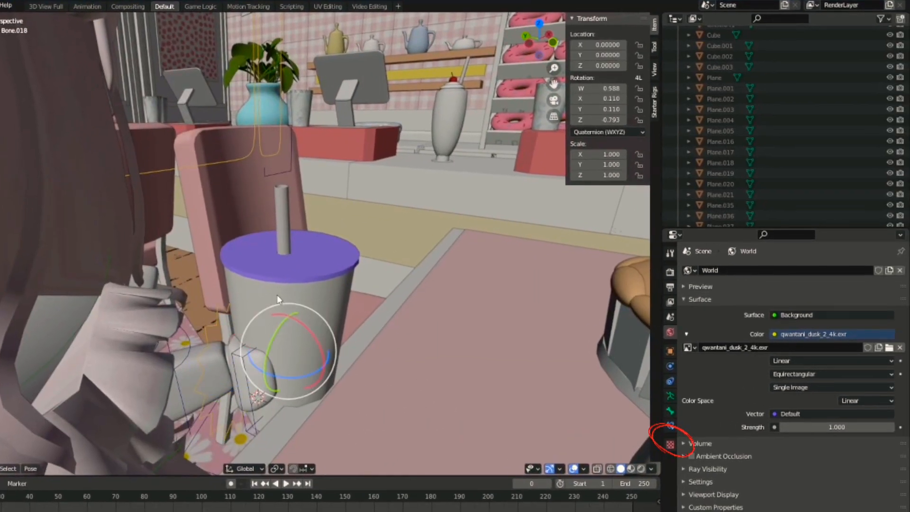
{"action": "left_click", "coordinate": [362, 263]}
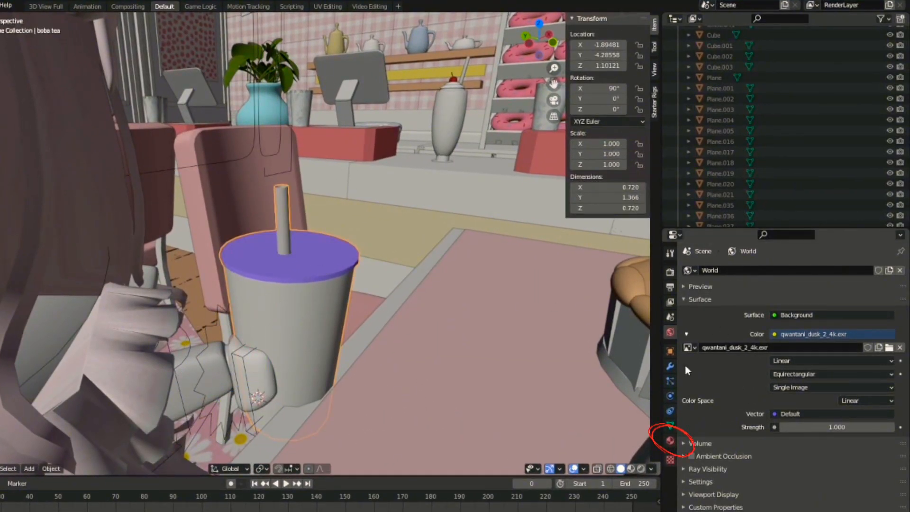
{"action": "left_click", "coordinate": [670, 440]}
Step: Disconnect the Union3_diff.png texture from the base color of the Frosting1 object's material
{"action": "scroll", "coordinate": [466, 303], "scroll_direction": "down", "scroll_amount": 9}
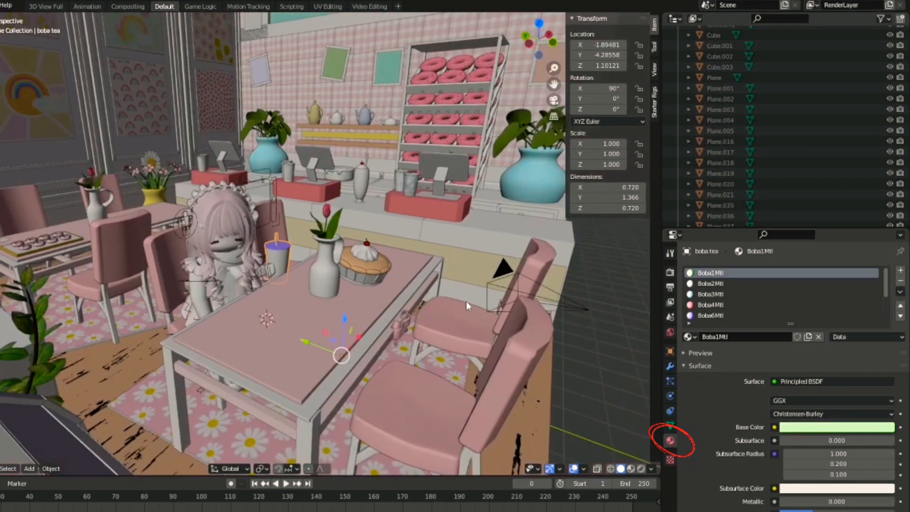
{"action": "scroll", "coordinate": [412, 242], "scroll_direction": "up", "scroll_amount": 2}
{"action": "scroll", "coordinate": [431, 190], "scroll_direction": "down", "scroll_amount": 2}
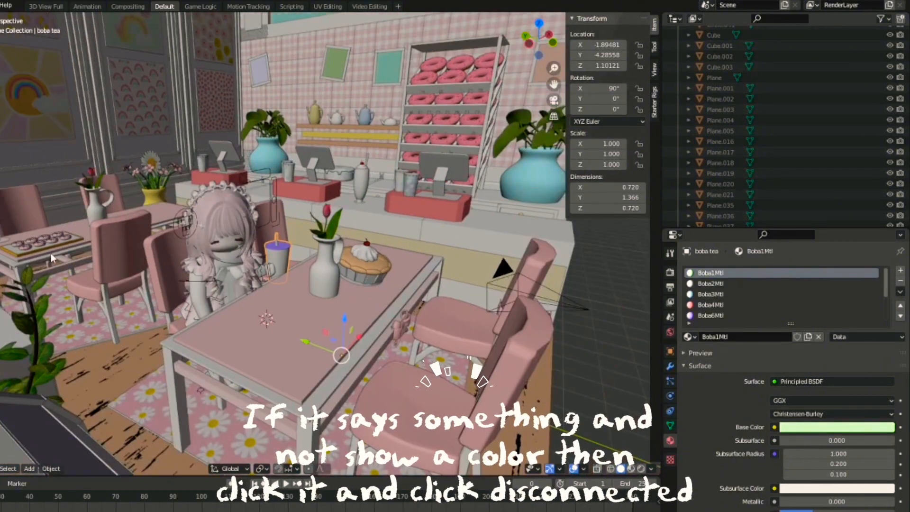
{"action": "left_click", "coordinate": [345, 168]}
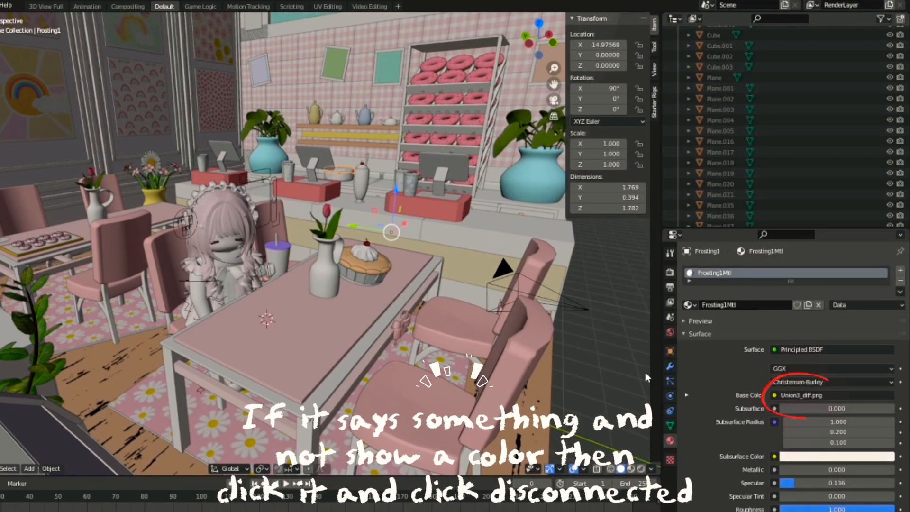
{"action": "left_click", "coordinate": [807, 395]}
{"action": "left_click", "coordinate": [853, 267]}
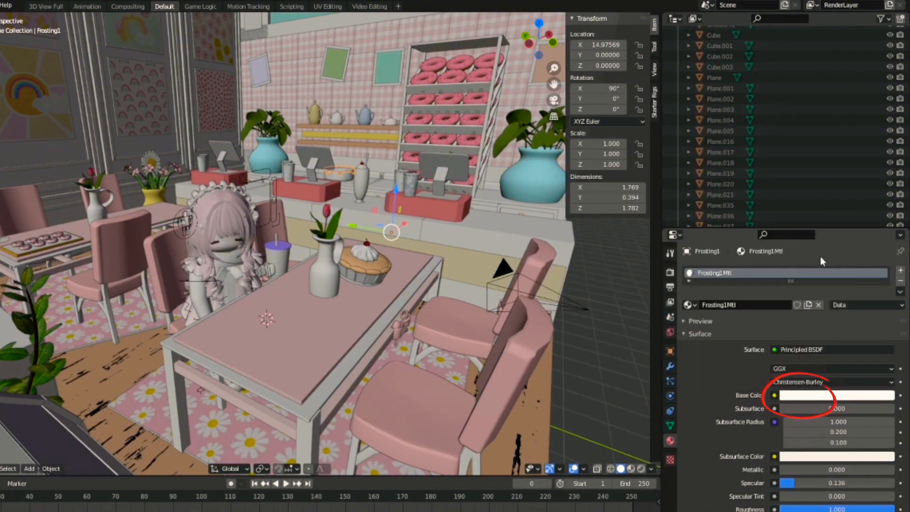
Step: Disconnect the Union2_diff.png texture from the base color of the material on the cups beside the cash register
{"action": "left_click", "coordinate": [413, 184]}
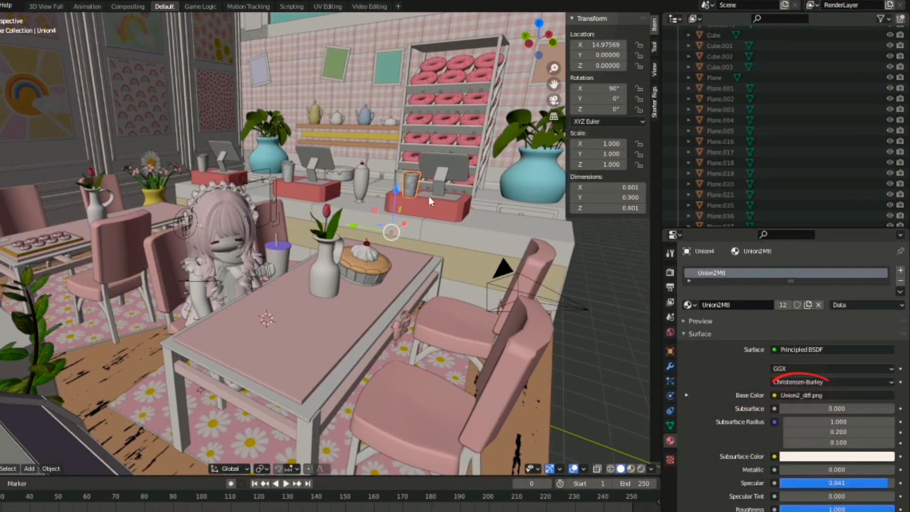
{"action": "left_click", "coordinate": [797, 394]}
{"action": "left_click", "coordinate": [847, 263]}
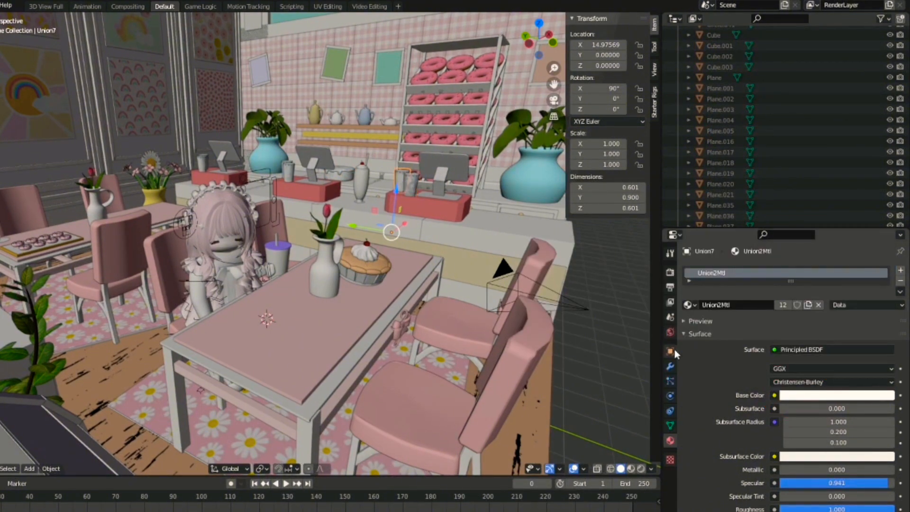
{"action": "left_click", "coordinate": [816, 382]}
Step: Examine the material base colors of the boxed donuts, the machine on the side cabinet and the pie for attached image textures
{"action": "left_click_drag", "start_coordinate": [538, 40], "coordinate": [482, 86]}
{"action": "scroll", "coordinate": [371, 260], "scroll_direction": "up", "scroll_amount": 4}
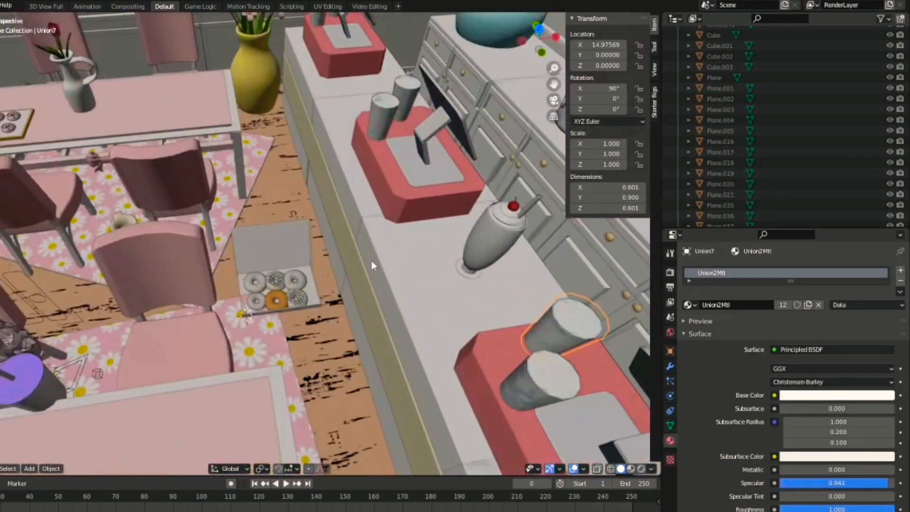
{"action": "scroll", "coordinate": [371, 261], "scroll_direction": "up", "scroll_amount": 3}
{"action": "left_click", "coordinate": [281, 316]}
{"action": "scroll", "coordinate": [296, 317], "scroll_direction": "down", "scroll_amount": 8}
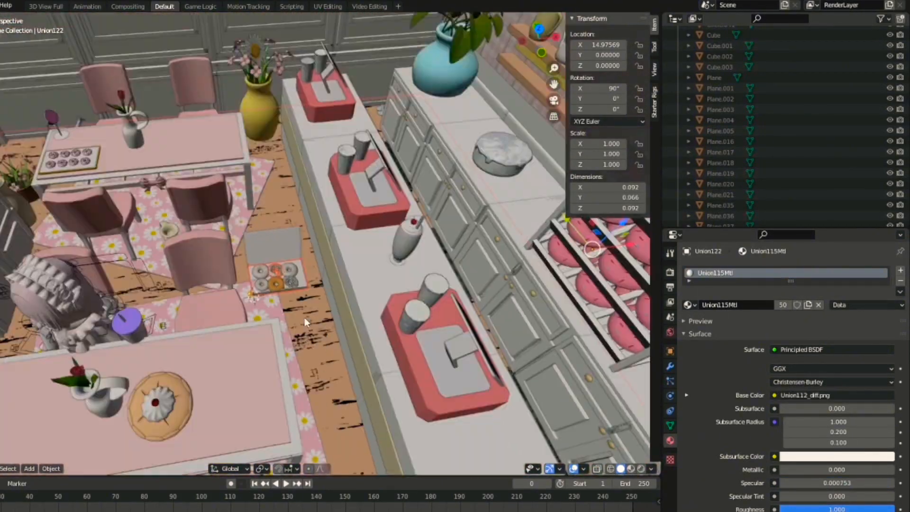
{"action": "scroll", "coordinate": [395, 374], "scroll_direction": "up", "scroll_amount": 4}
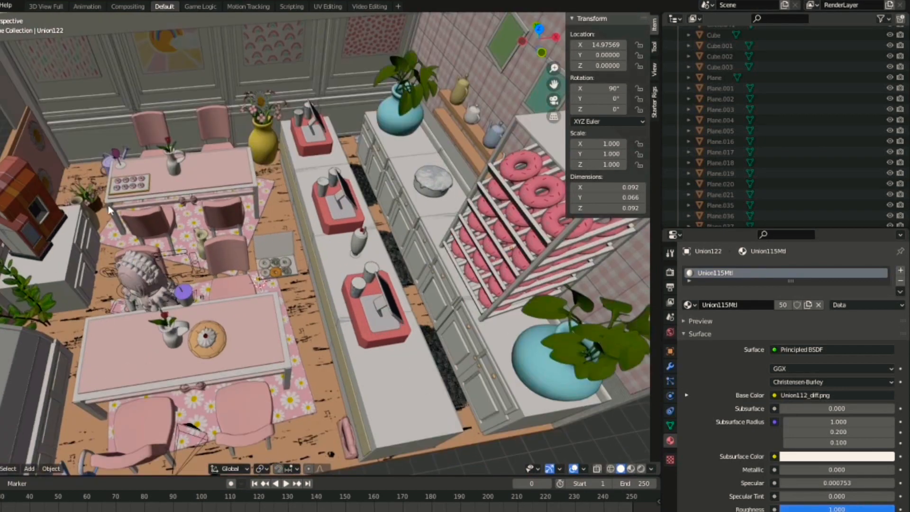
{"action": "left_click", "coordinate": [20, 226]}
{"action": "scroll", "coordinate": [38, 239], "scroll_direction": "up", "scroll_amount": 2}
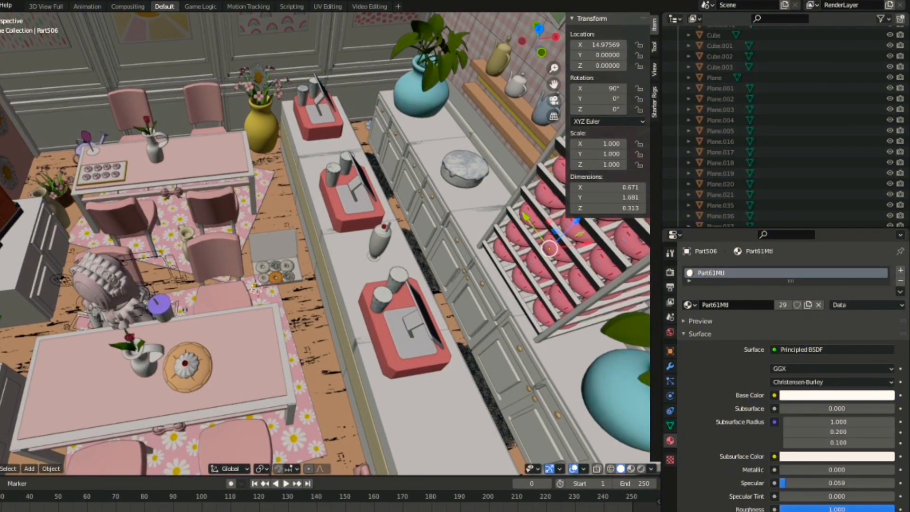
{"action": "left_click", "coordinate": [1, 247]}
{"action": "scroll", "coordinate": [1, 246], "scroll_direction": "down", "scroll_amount": 2}
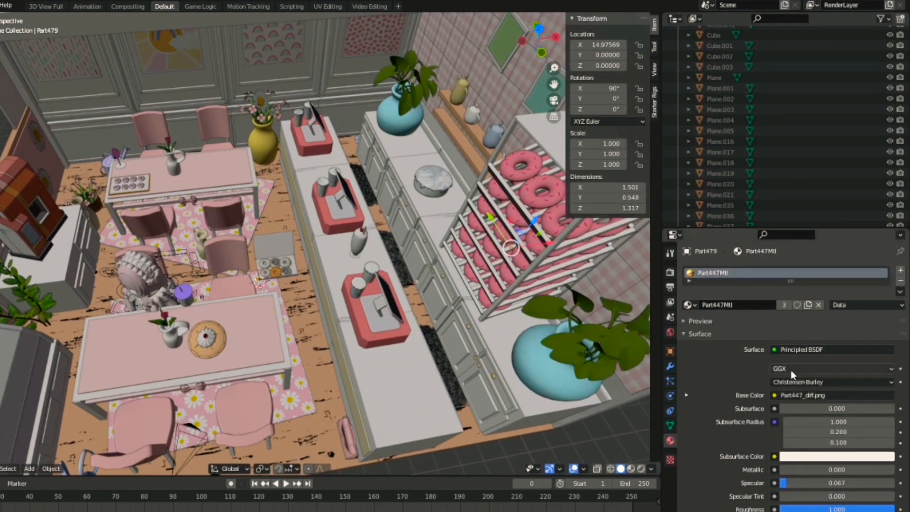
{"action": "scroll", "coordinate": [88, 448], "scroll_direction": "down", "scroll_amount": 3}
{"action": "scroll", "coordinate": [163, 346], "scroll_direction": "up", "scroll_amount": 3}
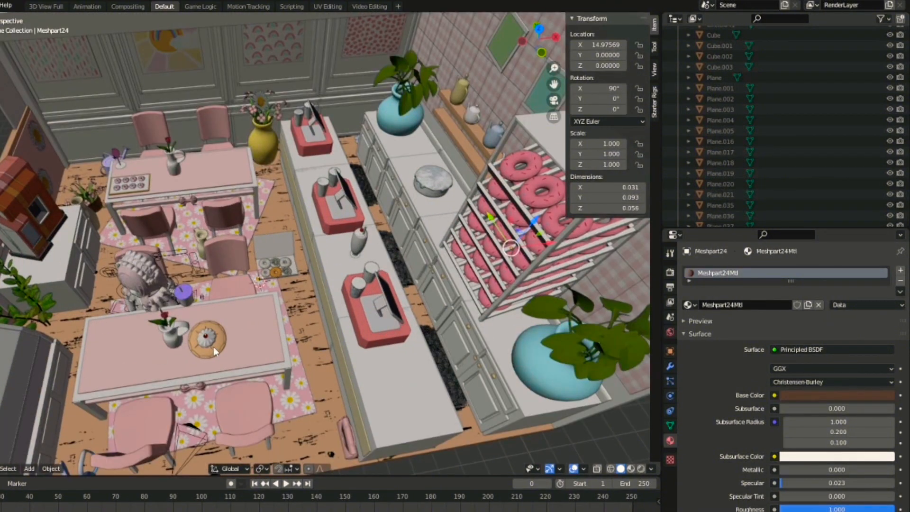
{"action": "scroll", "coordinate": [431, 387], "scroll_direction": "down", "scroll_amount": 4}
{"action": "scroll", "coordinate": [312, 300], "scroll_direction": "up", "scroll_amount": 6}
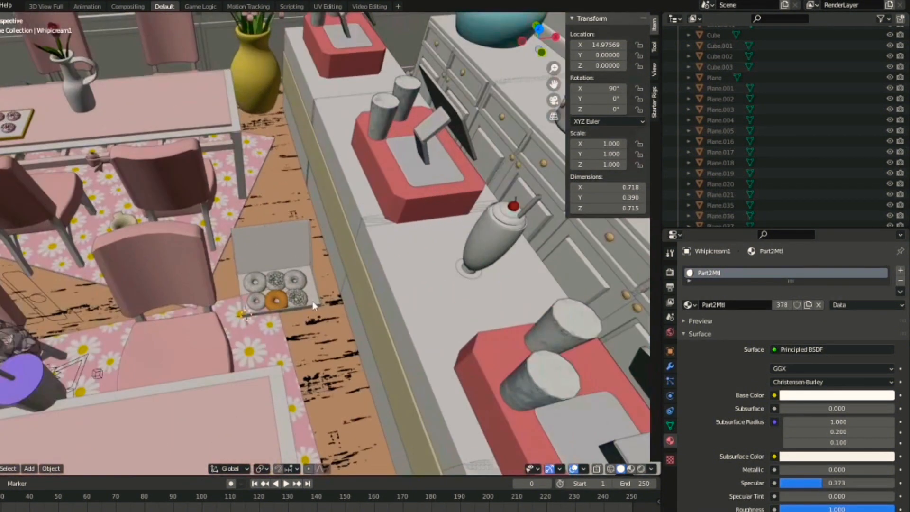
Step: Disconnect the image textures, including Union112_diff.png, from the base colors of the donuts in the open box
{"action": "left_click", "coordinate": [806, 395]}
{"action": "left_click", "coordinate": [862, 267]}
{"action": "scroll", "coordinate": [246, 322], "scroll_direction": "up", "scroll_amount": 4}
{"action": "left_click", "coordinate": [246, 324]}
{"action": "left_click", "coordinate": [861, 396]}
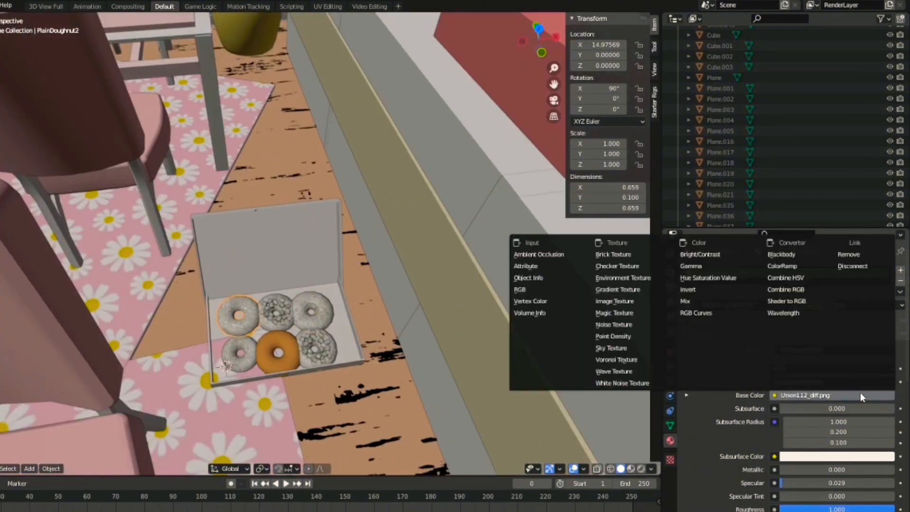
{"action": "left_click", "coordinate": [863, 266]}
{"action": "left_click", "coordinate": [848, 393]}
{"action": "left_click", "coordinate": [849, 271]}
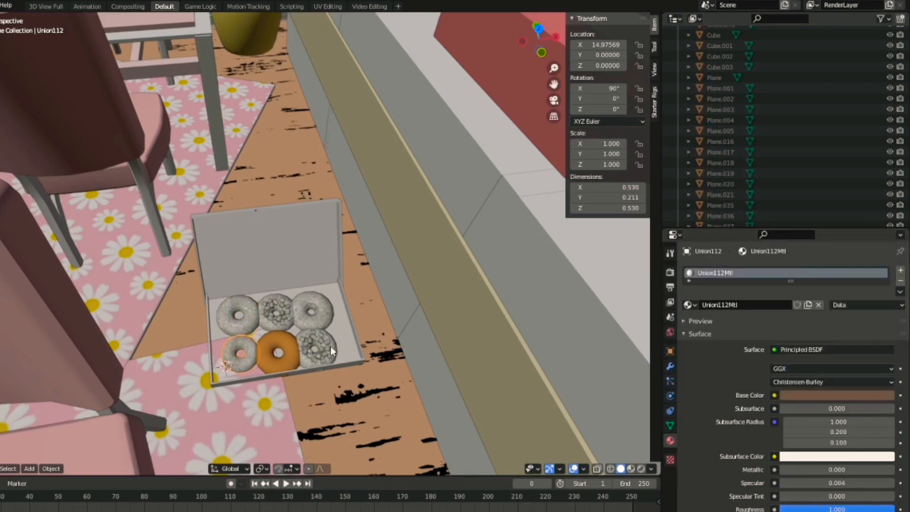
{"action": "left_click", "coordinate": [856, 396]}
{"action": "left_click", "coordinate": [856, 267]}
{"action": "scroll", "coordinate": [331, 292], "scroll_direction": "up", "scroll_amount": 3}
{"action": "left_click", "coordinate": [286, 375]}
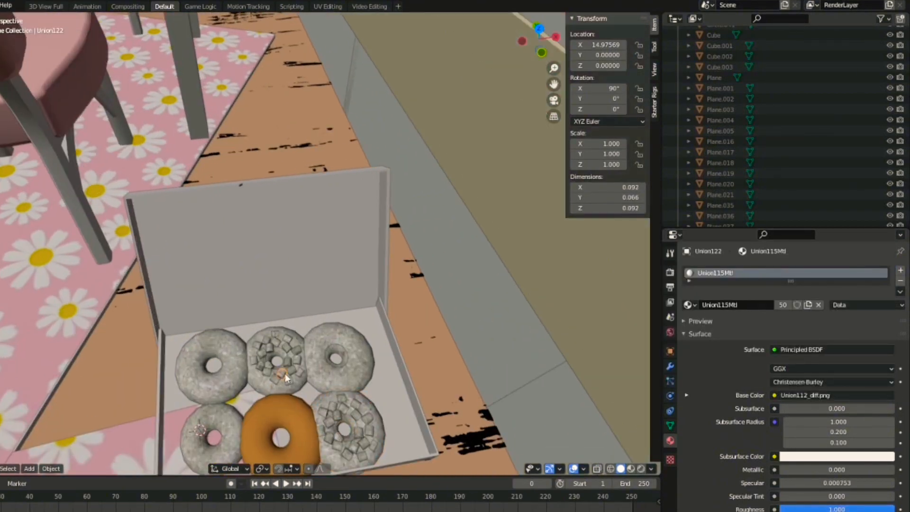
Step: Return to the camera view, enlarge the timeline area beneath it and turn on auto keying
{"action": "scroll", "coordinate": [345, 401], "scroll_direction": "down", "scroll_amount": 15}
{"action": "left_click_drag", "start_coordinate": [542, 51], "coordinate": [555, 76]}
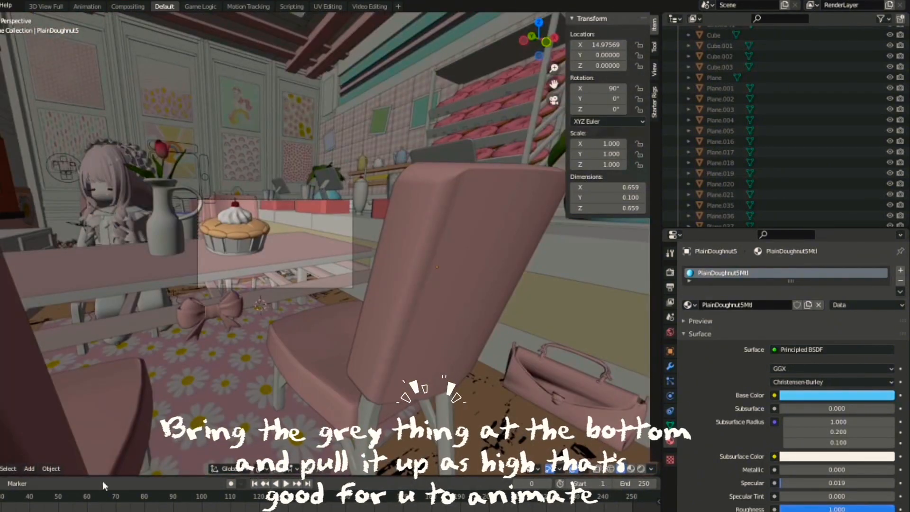
{"action": "left_click_drag", "start_coordinate": [105, 468], "coordinate": [104, 429]}
{"action": "scroll", "coordinate": [151, 371], "scroll_direction": "up", "scroll_amount": 2}
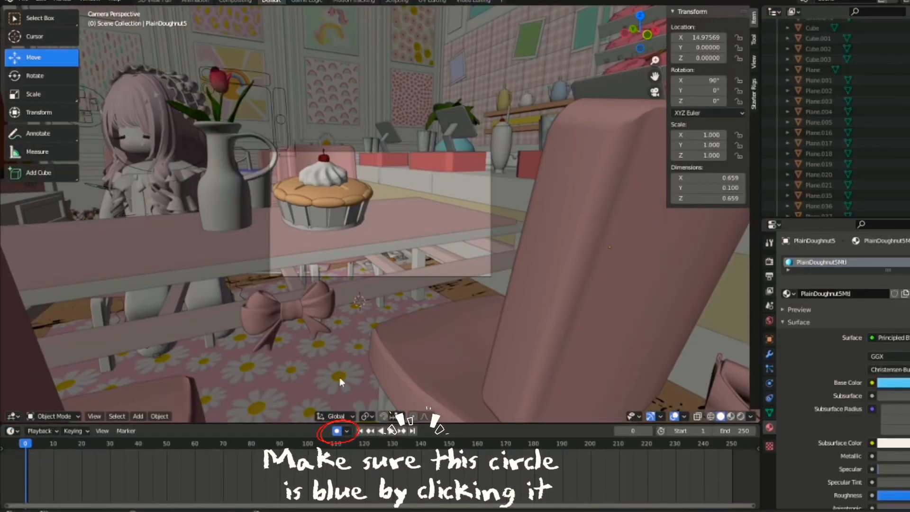
Step: Select the camera and walk it slightly back from the pie at frame 0, to about X -3.70, Y -9.45, Z 5.10
{"action": "left_click", "coordinate": [314, 276]}
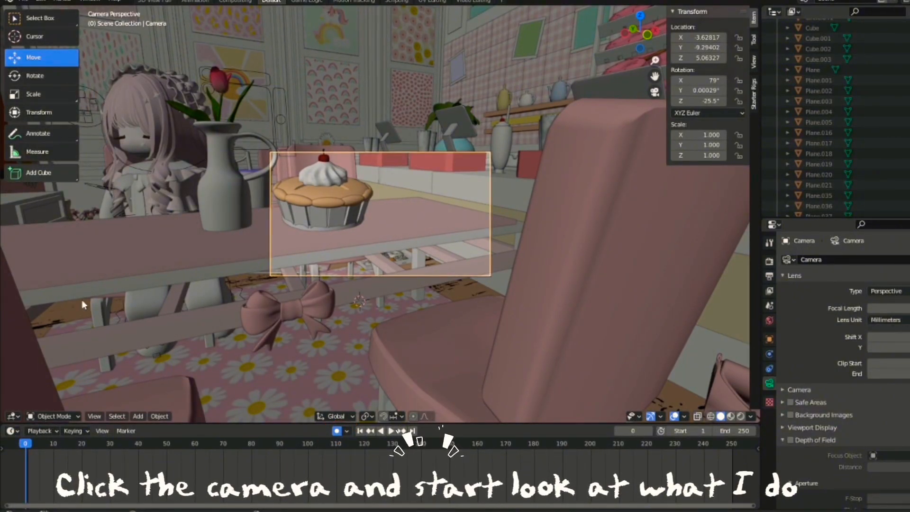
{"action": "left_click", "coordinate": [95, 417]}
{"action": "mouse_move", "coordinate": [129, 298]}
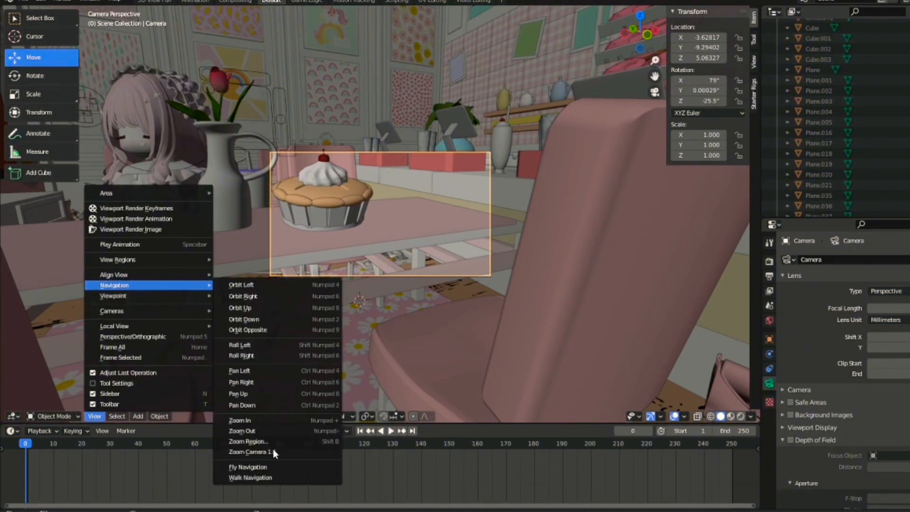
{"action": "left_click", "coordinate": [285, 477]}
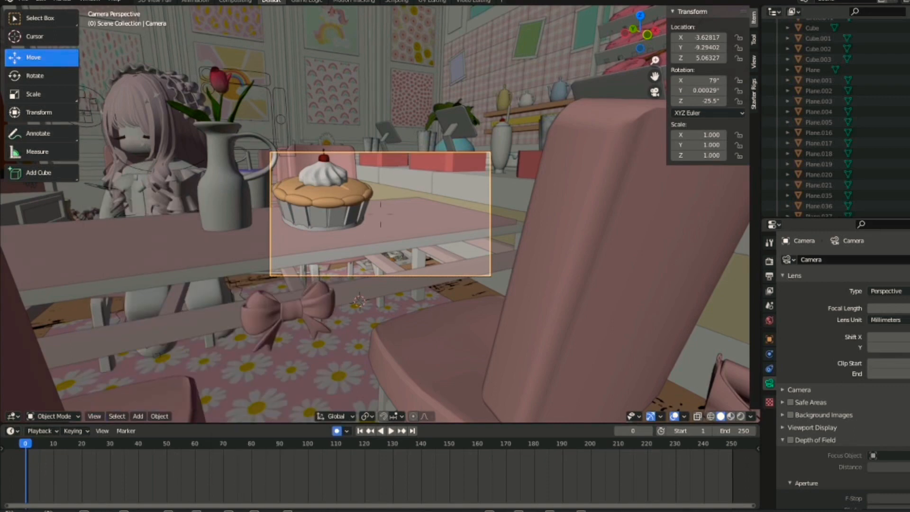
{"action": "key", "text": "s"}
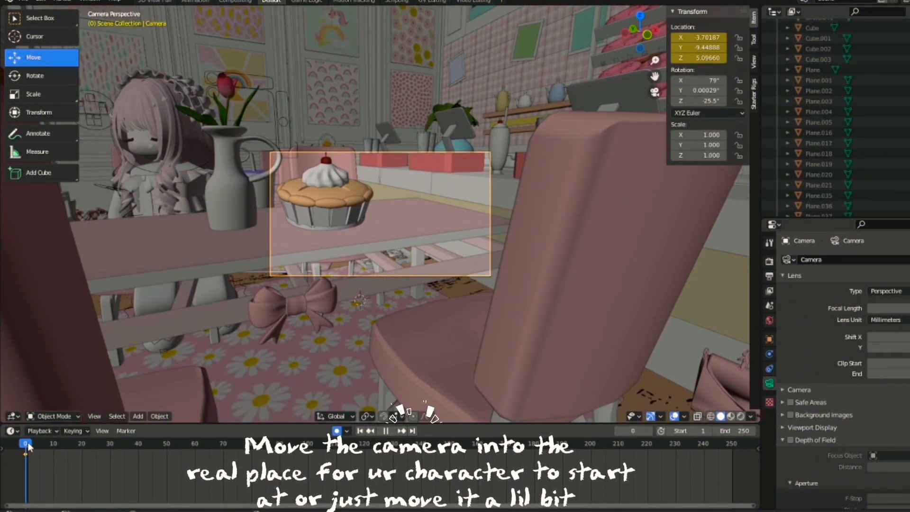
Step: Go to frame 25 and walk the camera around the table toward the seated character to record a second keyframe
{"action": "left_click_drag", "start_coordinate": [28, 447], "coordinate": [53, 446]}
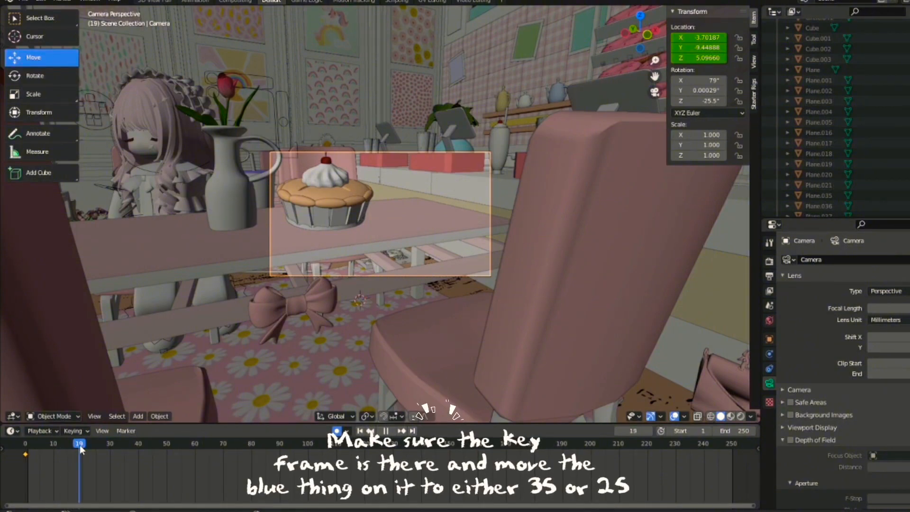
{"action": "left_click_drag", "start_coordinate": [79, 444], "coordinate": [96, 444]}
{"action": "left_click", "coordinate": [94, 416]}
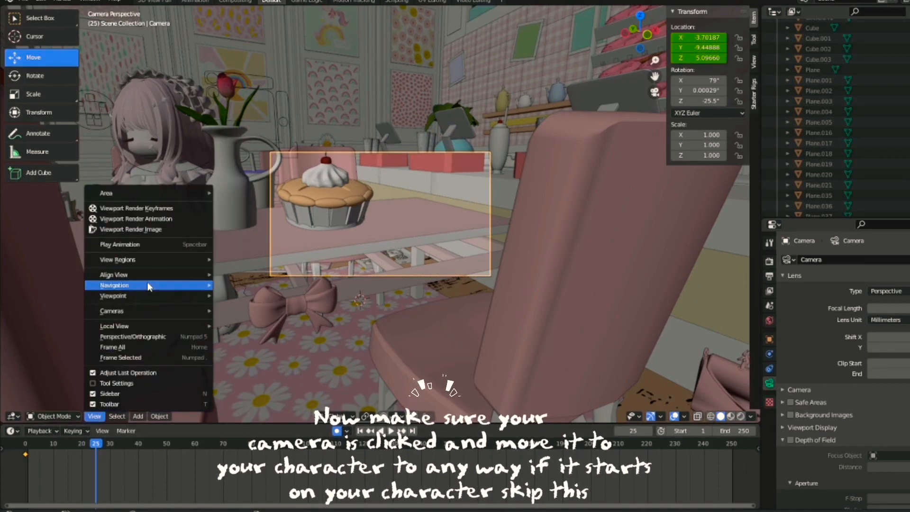
{"action": "mouse_move", "coordinate": [152, 285]}
{"action": "left_click", "coordinate": [283, 481]}
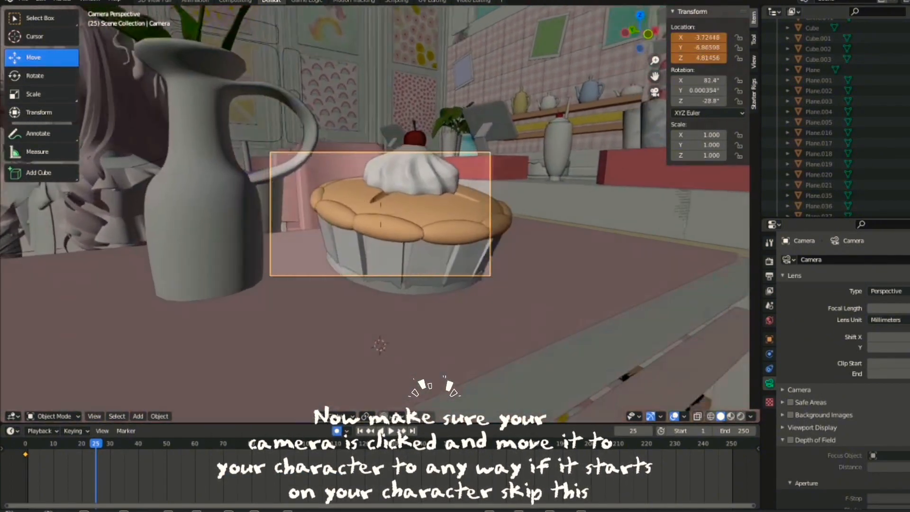
{"action": "key", "text": "w"}
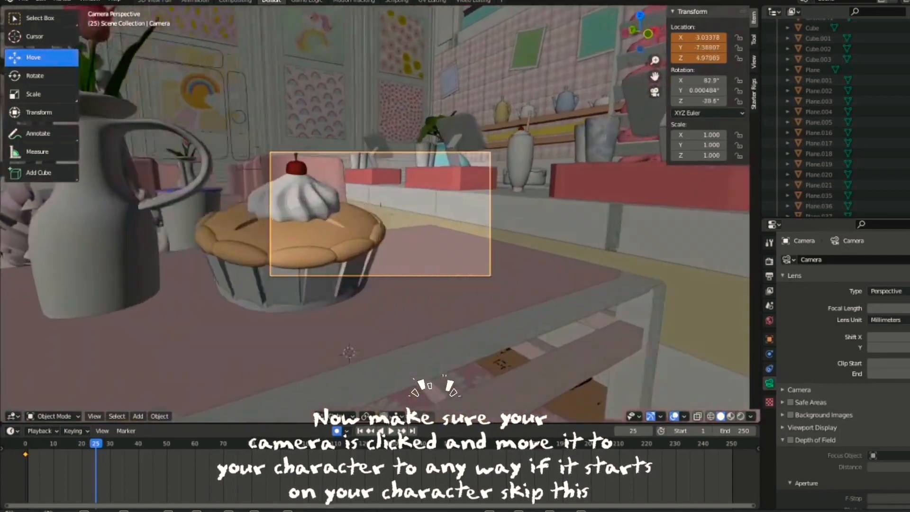
{"action": "key", "text": "a"}
{"action": "key", "text": "s"}
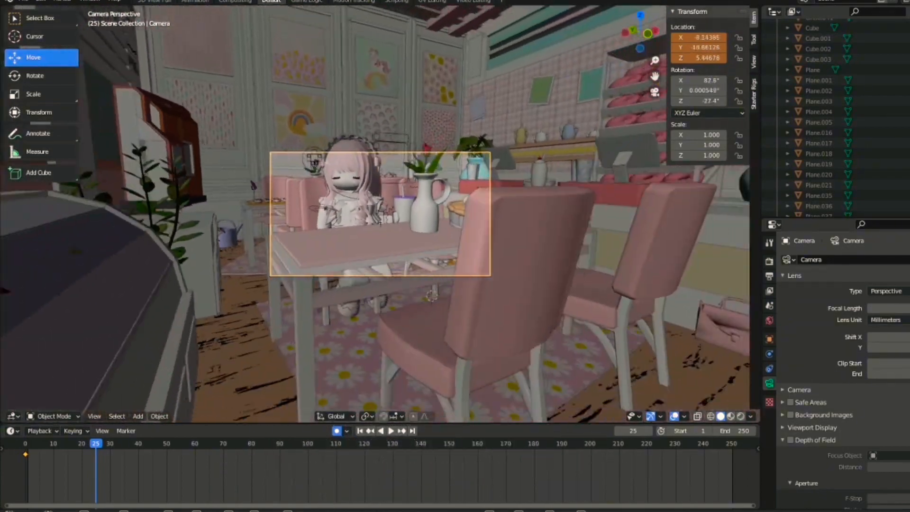
{"action": "key", "text": "w"}
{"action": "key", "text": "d"}
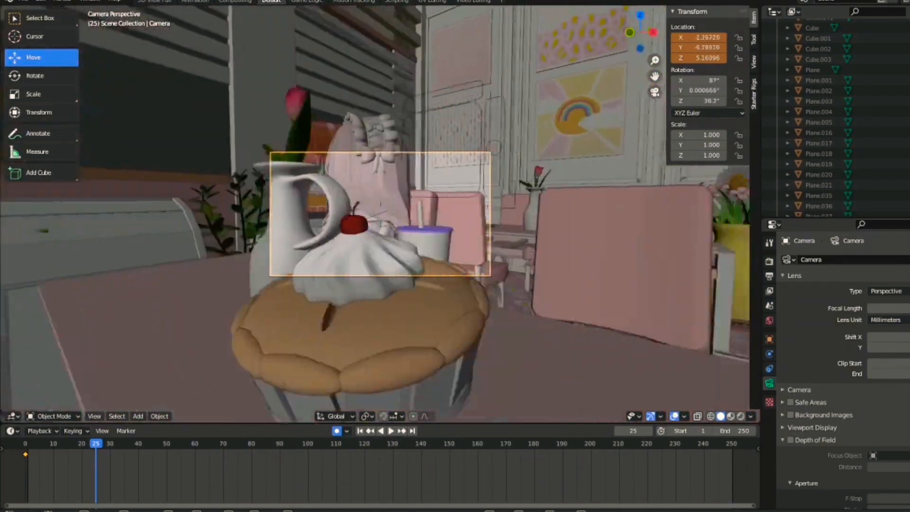
{"action": "key", "text": "a"}
{"action": "key", "text": "s"}
{"action": "left_click", "coordinate": [457, 250]}
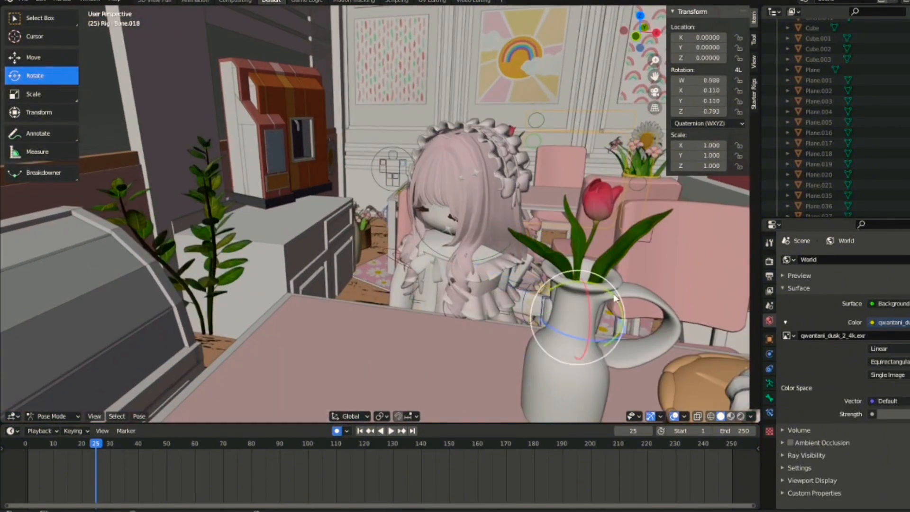
Step: Move the vase and its tulip along the X axis to the other side of the pie, at about X 17.54
{"action": "left_click", "coordinate": [614, 298]}
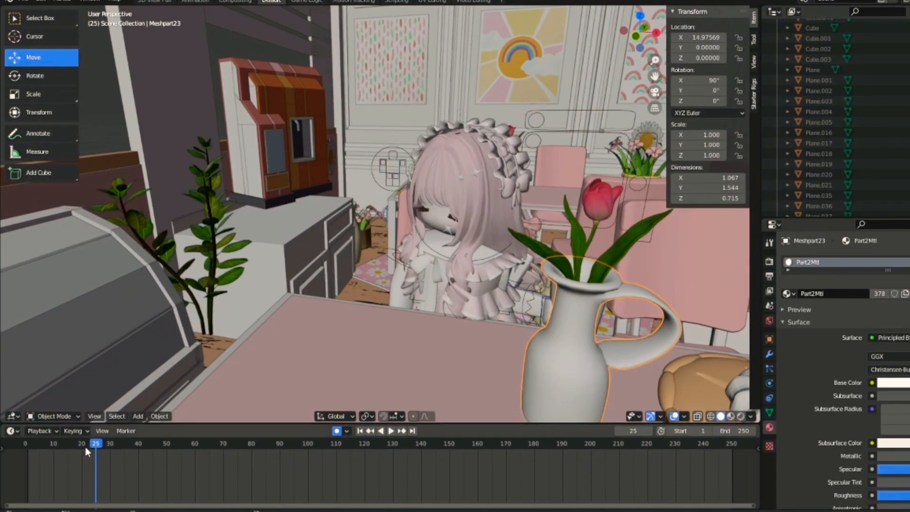
{"action": "scroll", "coordinate": [203, 114], "scroll_direction": "down", "scroll_amount": 5}
{"action": "scroll", "coordinate": [488, 247], "scroll_direction": "down", "scroll_amount": 8}
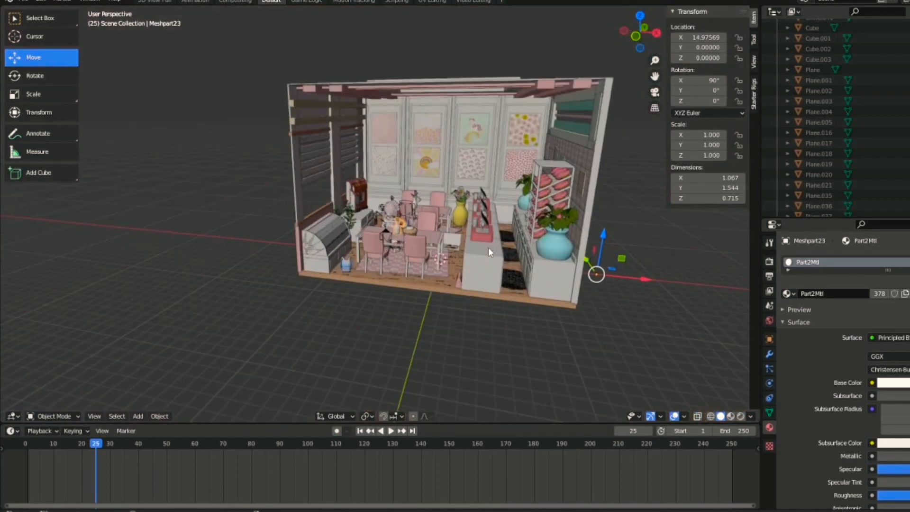
{"action": "left_click_drag", "start_coordinate": [648, 277], "coordinate": [703, 295]}
{"action": "scroll", "coordinate": [531, 239], "scroll_direction": "up", "scroll_amount": 9}
{"action": "left_click", "coordinate": [531, 239]}
{"action": "scroll", "coordinate": [531, 239], "scroll_direction": "down", "scroll_amount": 8}
{"action": "scroll", "coordinate": [668, 296], "scroll_direction": "up", "scroll_amount": 5}
{"action": "scroll", "coordinate": [653, 334], "scroll_direction": "down", "scroll_amount": 8}
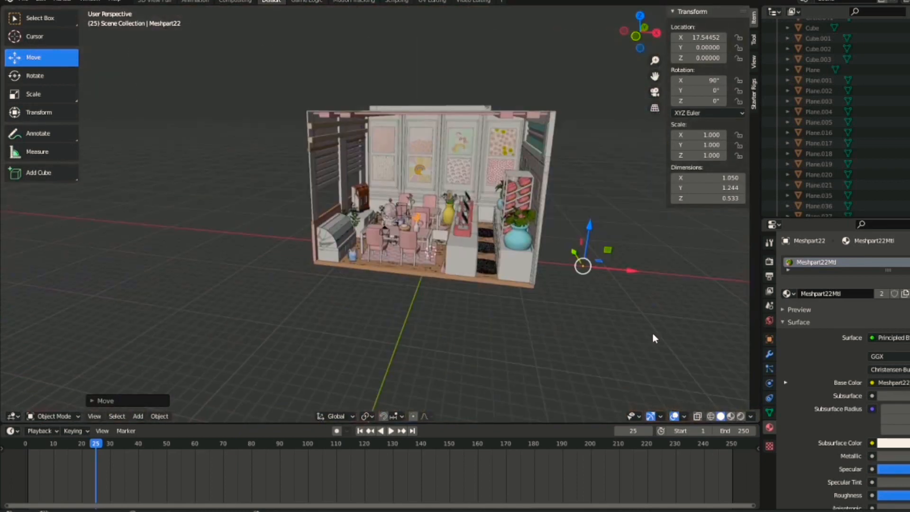
{"action": "scroll", "coordinate": [653, 334], "scroll_direction": "up", "scroll_amount": 8}
Step: Return to frame 0, leave Pose Mode on the rig and reselect the camera while looking through it
{"action": "left_click", "coordinate": [654, 92]}
{"action": "left_click_drag", "start_coordinate": [95, 441], "coordinate": [25, 441]}
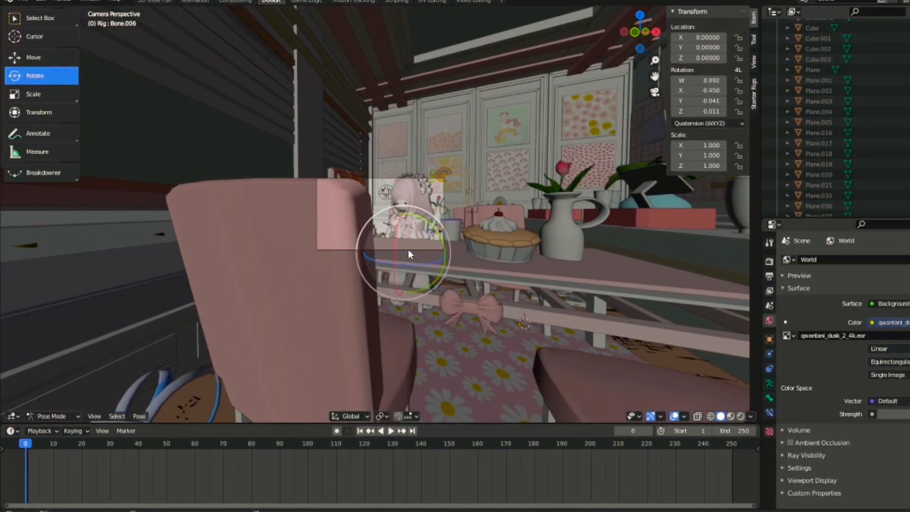
{"action": "scroll", "coordinate": [408, 250], "scroll_direction": "up", "scroll_amount": 2}
{"action": "left_click", "coordinate": [654, 92]}
{"action": "left_click", "coordinate": [465, 321]}
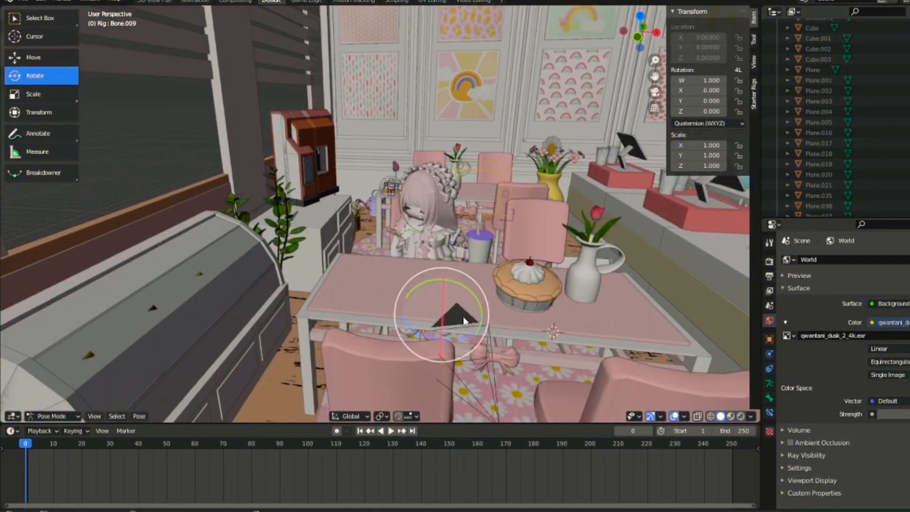
{"action": "key", "text": "ctrl+Tab"}
{"action": "left_click", "coordinate": [487, 330]}
{"action": "left_click", "coordinate": [654, 92]}
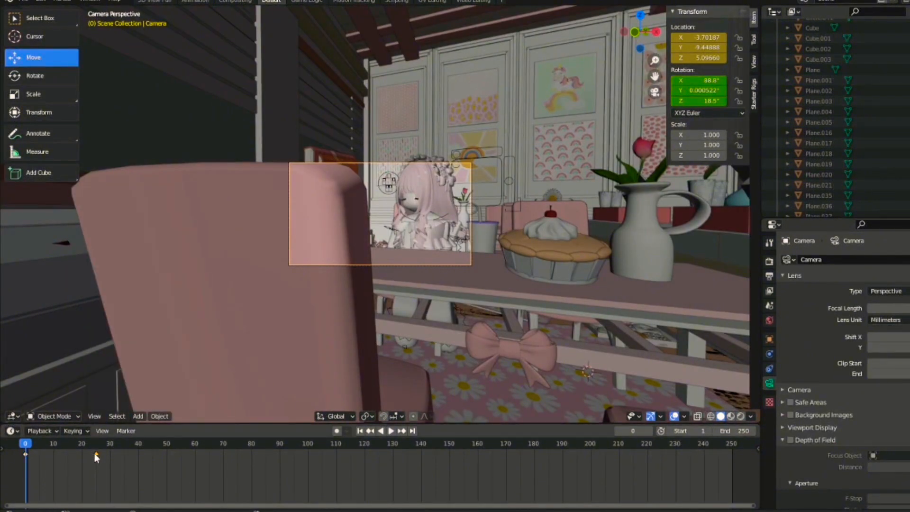
Step: Shift the frame 25 keyframe before frame 0, then auto-key a new frame 0 camera view of the pie and vase, rotated about -24° in Z
{"action": "left_click_drag", "start_coordinate": [96, 453], "coordinate": [21, 450]}
{"action": "left_click", "coordinate": [337, 431]}
{"action": "left_click", "coordinate": [94, 416]}
{"action": "mouse_move", "coordinate": [114, 286]}
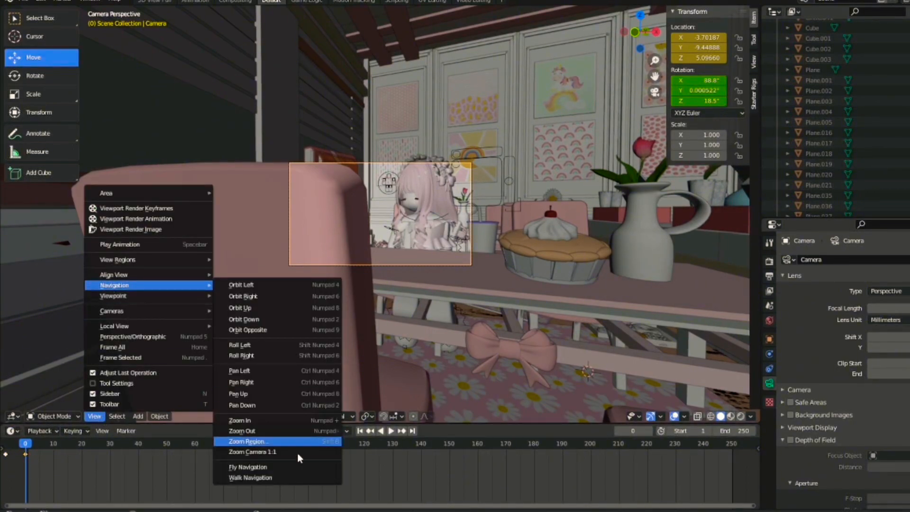
{"action": "left_click", "coordinate": [295, 477]}
{"action": "key", "text": "w"}
{"action": "key", "text": "s"}
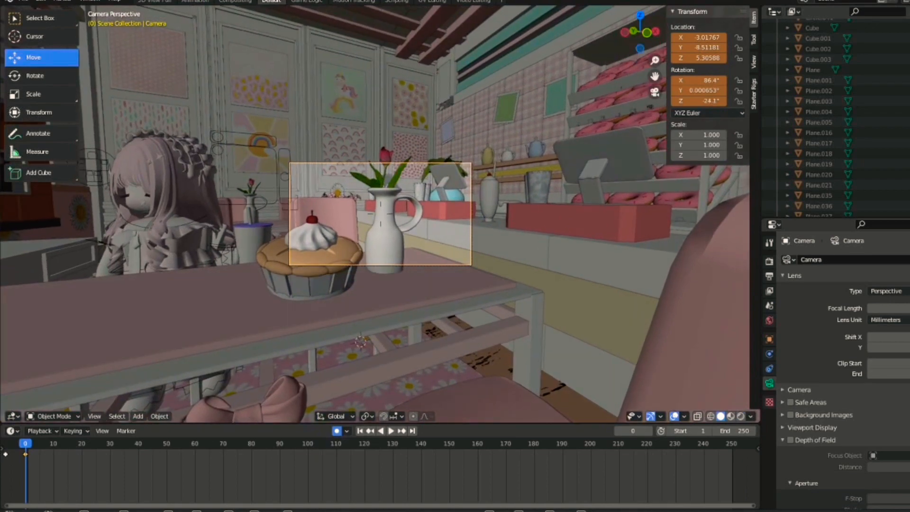
{"action": "left_click", "coordinate": [419, 193]}
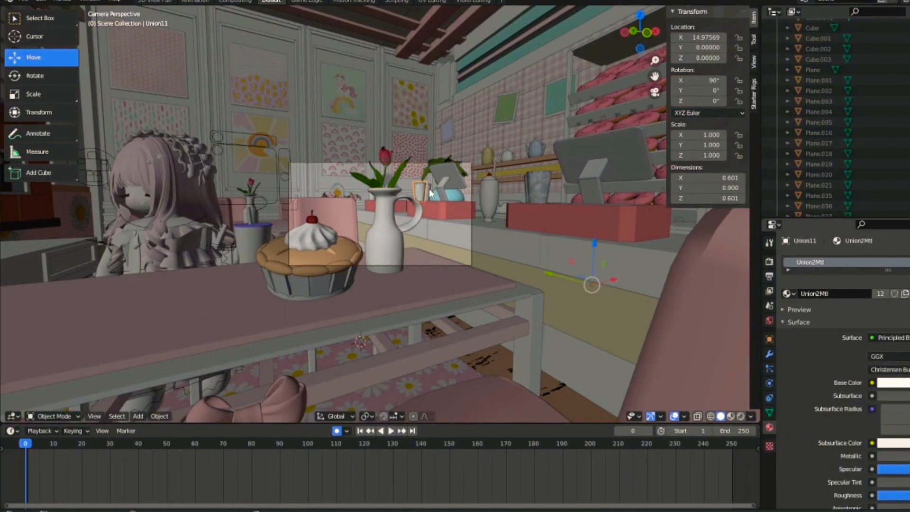
Step: Reselect the camera beside the table from outside its view and look through it again
{"action": "scroll", "coordinate": [495, 252], "scroll_direction": "down", "scroll_amount": 1}
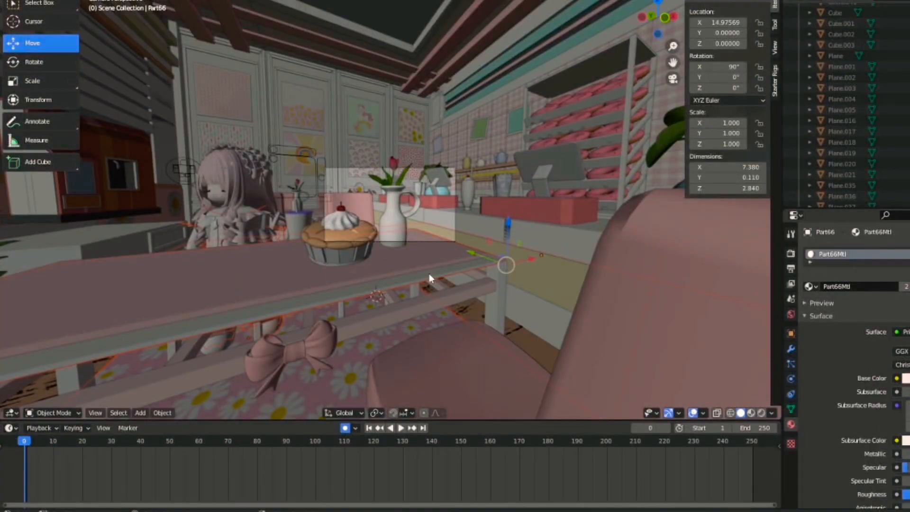
{"action": "scroll", "coordinate": [361, 243], "scroll_direction": "up", "scroll_amount": 1}
{"action": "scroll", "coordinate": [360, 243], "scroll_direction": "down", "scroll_amount": 1}
{"action": "left_click_drag", "start_coordinate": [652, 10], "coordinate": [655, 22]}
{"action": "left_click", "coordinate": [611, 213]}
{"action": "scroll", "coordinate": [597, 217], "scroll_direction": "up", "scroll_amount": 4}
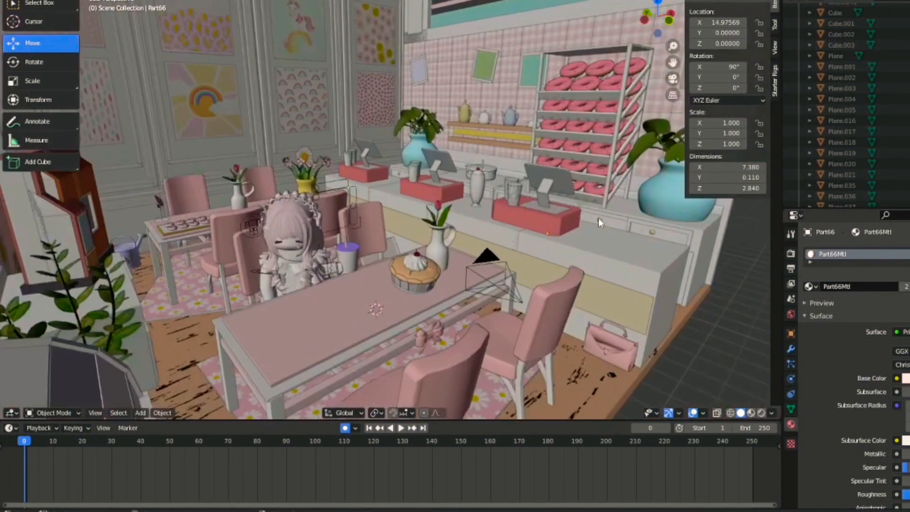
{"action": "left_click", "coordinate": [494, 255]}
{"action": "left_click", "coordinate": [673, 78]}
Step: Go to frame 25 and walk the camera back until it frames the seated character, at about X -7.07, Y -9.57, Z 5.38
{"action": "left_click_drag", "start_coordinate": [31, 440], "coordinate": [98, 456]}
{"action": "left_click", "coordinate": [95, 413]}
{"action": "mouse_move", "coordinate": [137, 279]}
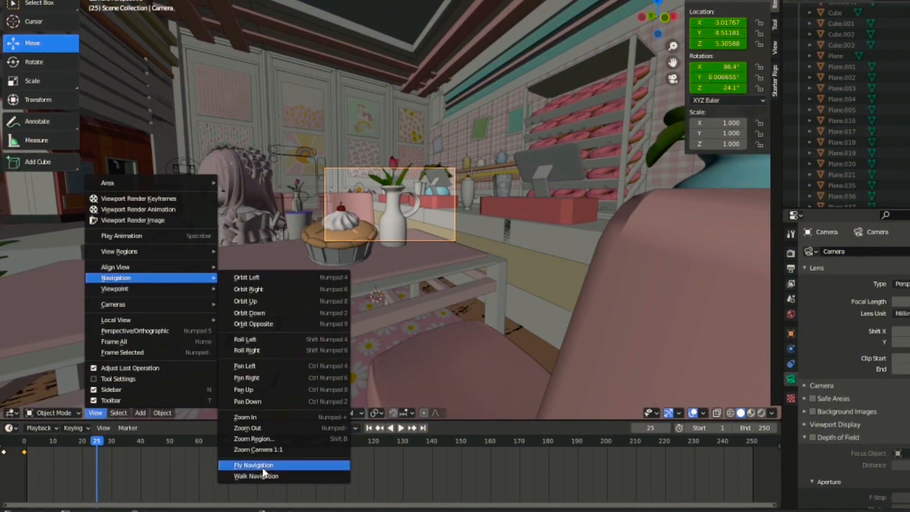
{"action": "left_click", "coordinate": [262, 475]}
{"action": "key", "text": "s"}
{"action": "key", "text": "w"}
{"action": "key", "text": "a"}
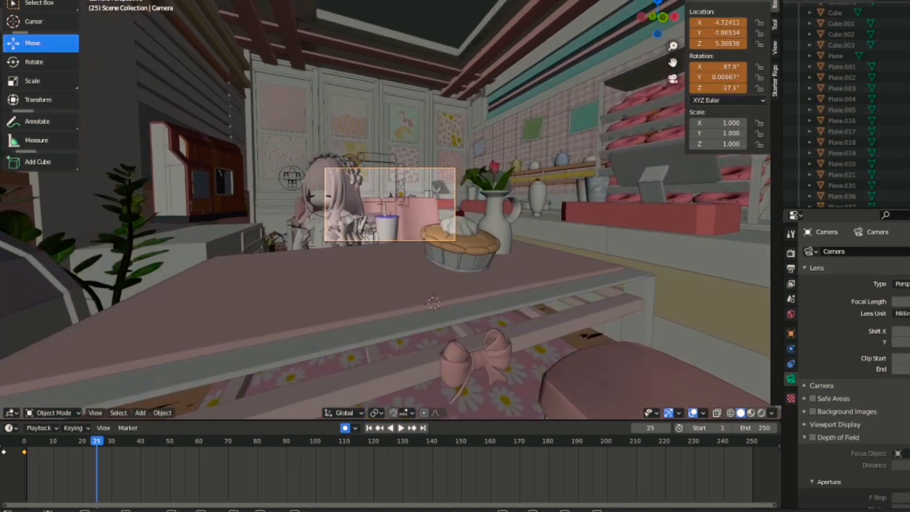
{"action": "key", "text": "s"}
{"action": "key", "text": "s"}
{"action": "left_click", "coordinate": [392, 208]}
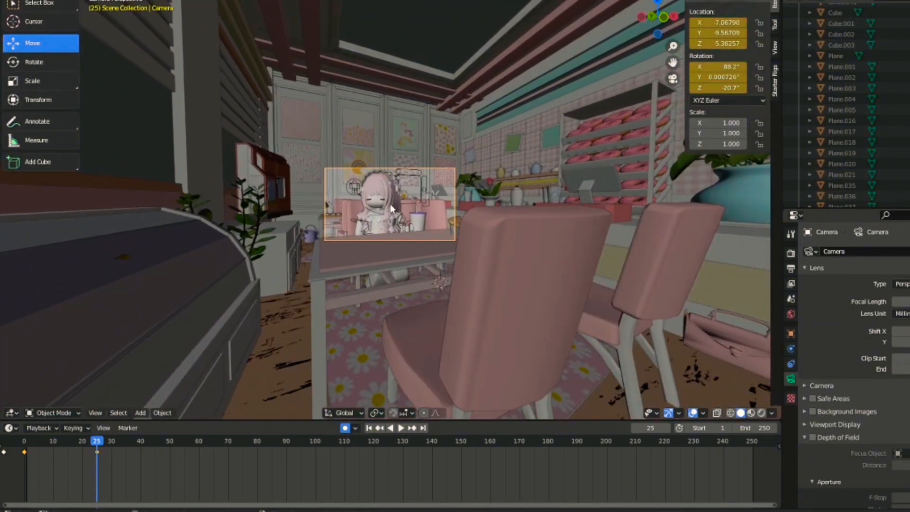
Step: Walk the frame 25 camera between the chairs to view the character from the pie's side, at about X -2.25, Y -10.33, Z 5.22
{"action": "left_click", "coordinate": [96, 413]}
{"action": "mouse_move", "coordinate": [197, 265]}
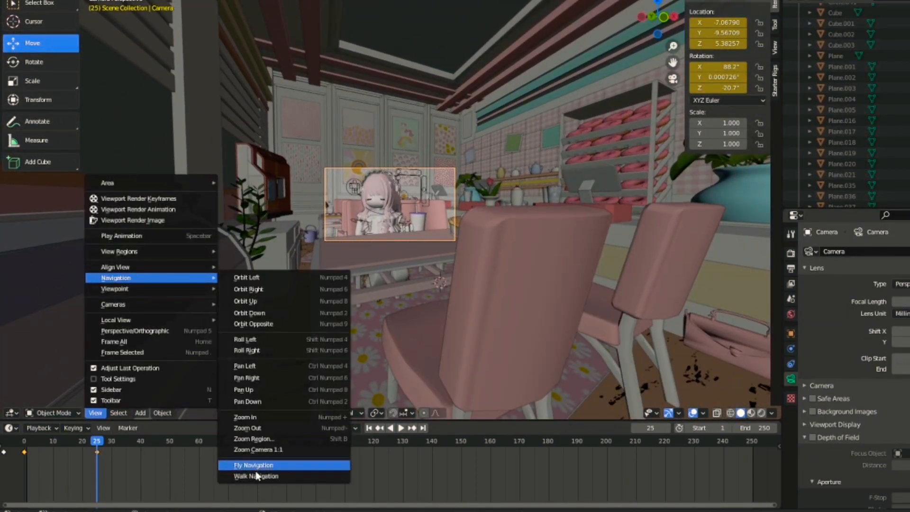
{"action": "left_click", "coordinate": [264, 471]}
{"action": "key", "text": "d"}
{"action": "key", "text": "w"}
{"action": "key", "text": "s"}
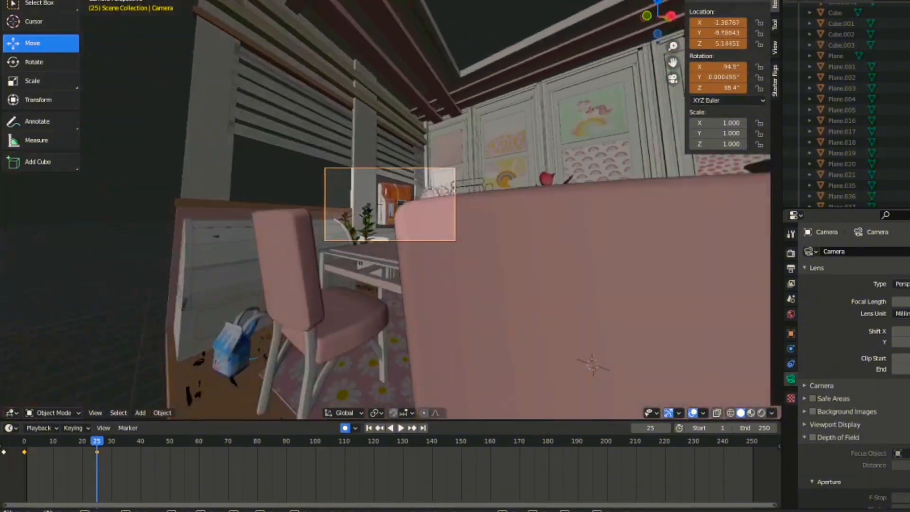
{"action": "key", "text": "a"}
{"action": "key", "text": "w"}
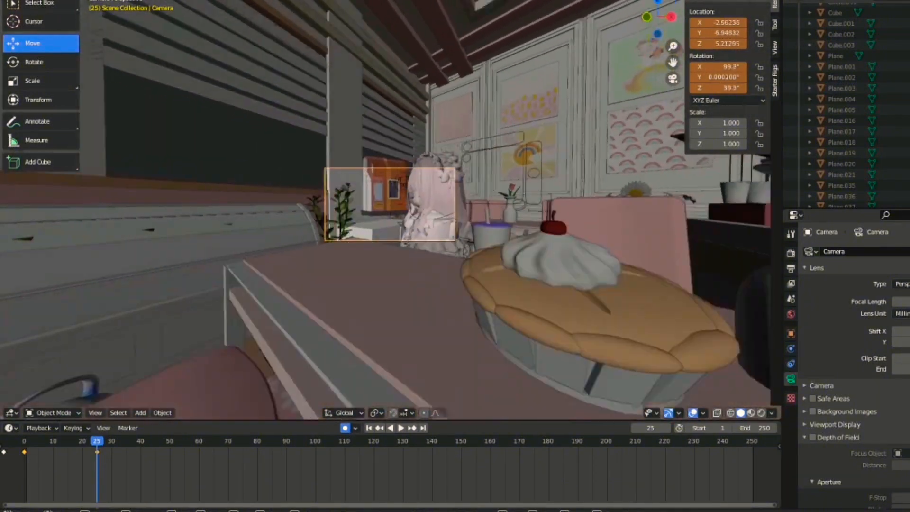
{"action": "key", "text": "s"}
{"action": "key", "text": "w"}
{"action": "key", "text": "s"}
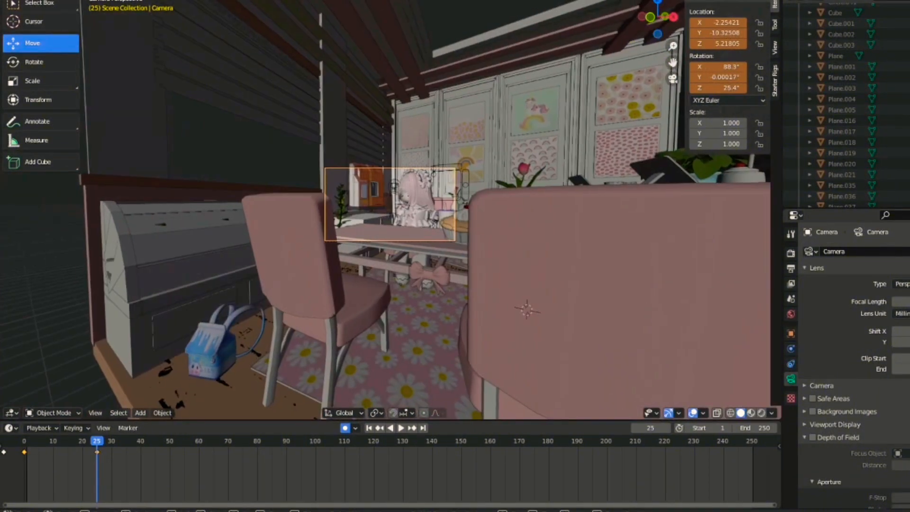
{"action": "left_click", "coordinate": [390, 205]}
Step: Increase the vertical output resolution to make the camera frame taller
{"action": "left_click", "coordinate": [790, 253]}
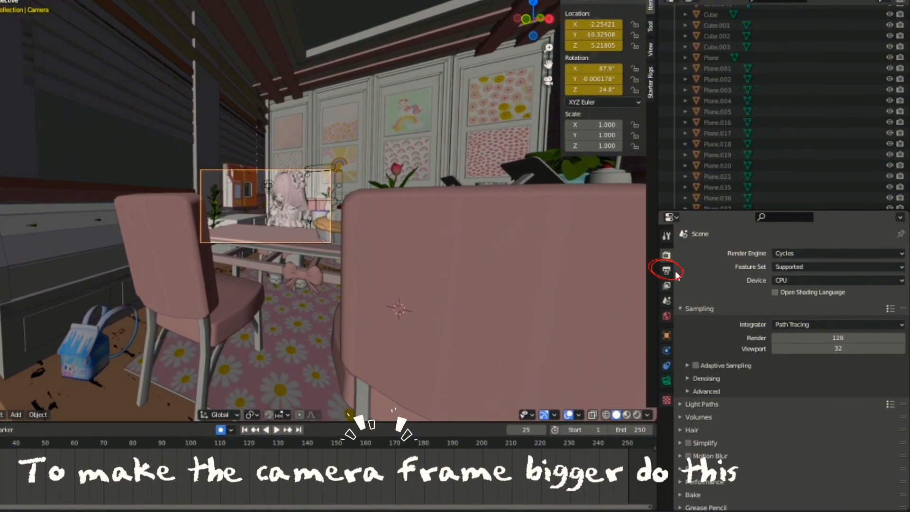
{"action": "left_click", "coordinate": [676, 273]}
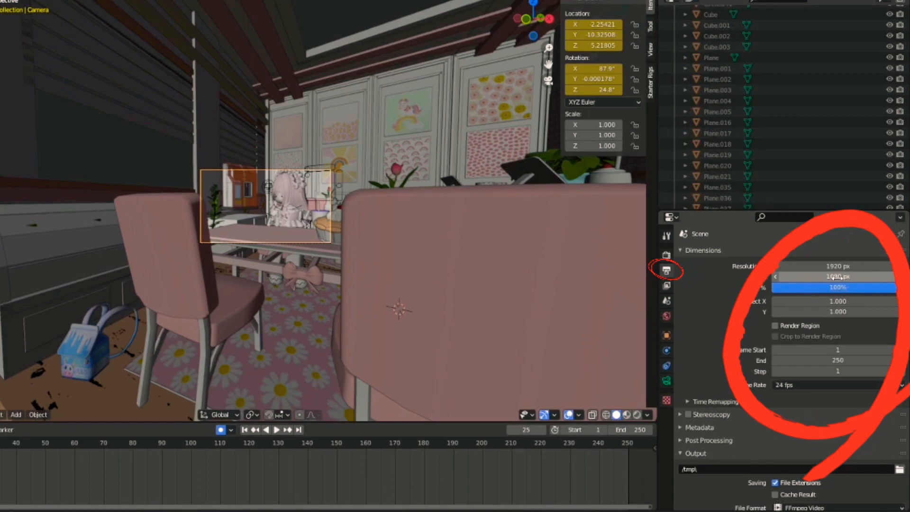
{"action": "left_click_drag", "start_coordinate": [837, 277], "coordinate": [870, 276]}
Step: Walk the frame 25 camera past the chairs to view the pie and character along the table, at about X -0.85, Y -8.10, Z 4.98
{"action": "left_click", "coordinate": [100, 418]}
{"action": "mouse_move", "coordinate": [122, 280]}
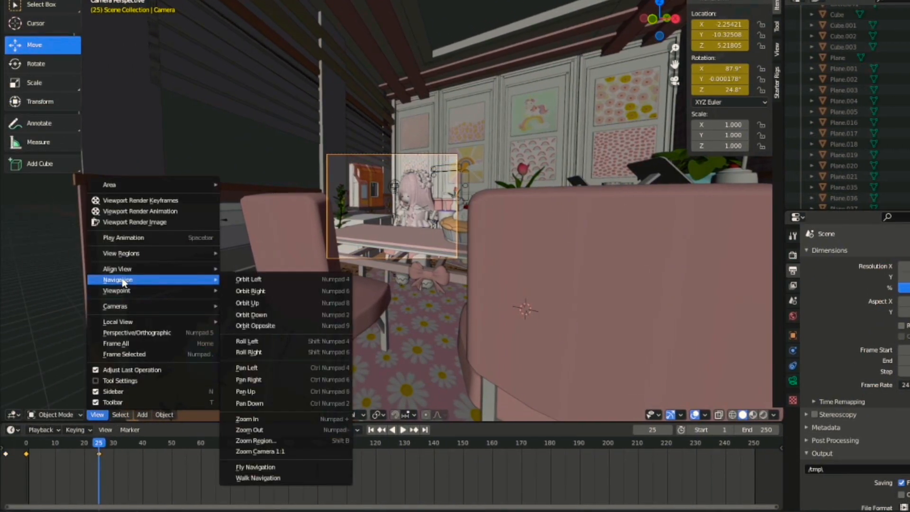
{"action": "left_click", "coordinate": [255, 477]}
{"action": "key", "text": "w"}
{"action": "key", "text": "s"}
{"action": "key", "text": "w"}
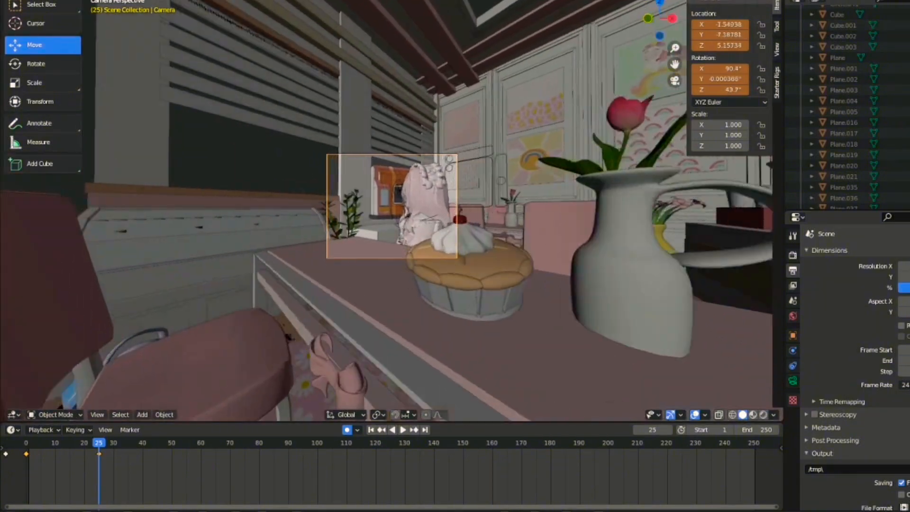
{"action": "key", "text": "s"}
{"action": "key", "text": "a"}
{"action": "key", "text": "s"}
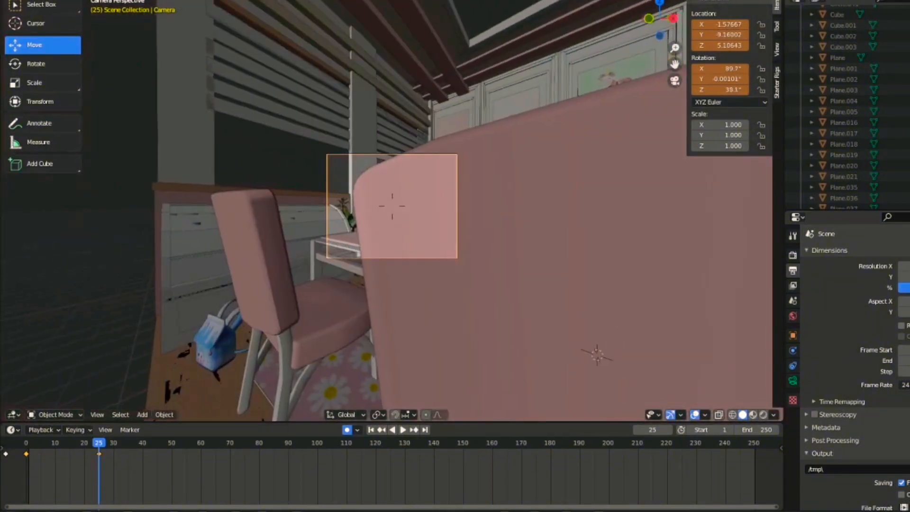
{"action": "key", "text": "d"}
{"action": "key", "text": "w"}
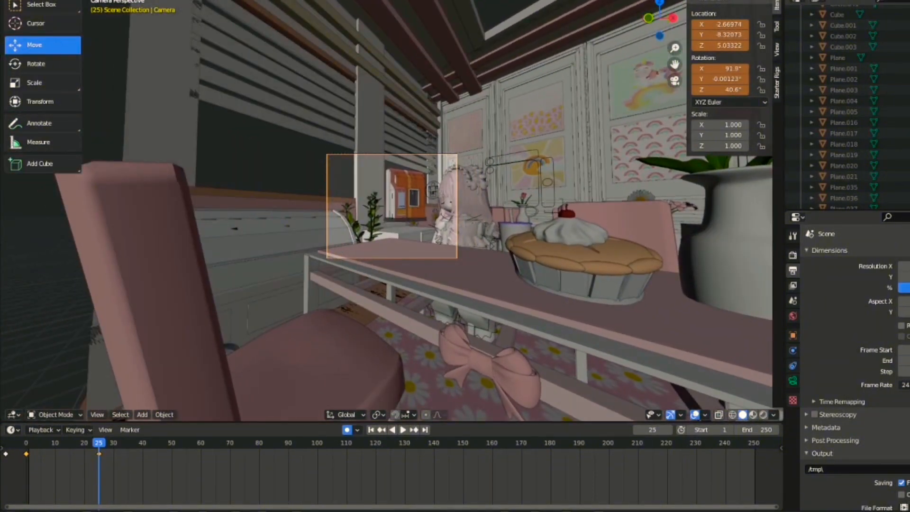
{"action": "key", "text": "d"}
{"action": "key", "text": "s"}
{"action": "left_click", "coordinate": [392, 206]}
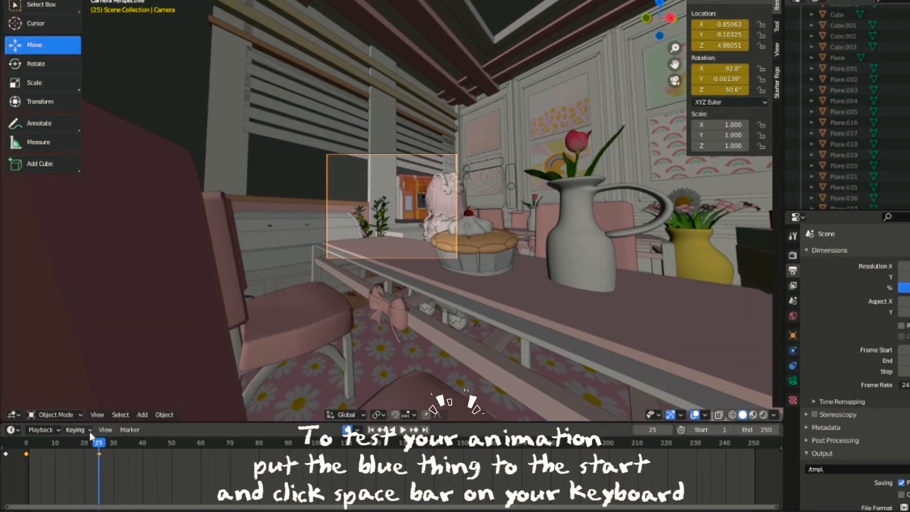
Step: Preview the animation from the start, and at frame 43 move the camera back to frame the seated character, at about X -8.02, Y -8.84, Z 5.57
{"action": "left_click_drag", "start_coordinate": [101, 443], "coordinate": [27, 445]}
{"action": "key", "text": "space"}
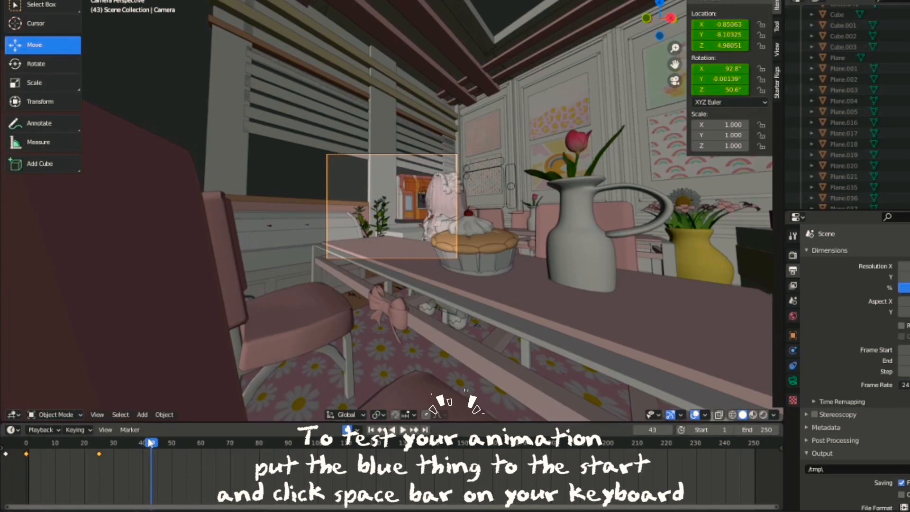
{"action": "left_click", "coordinate": [97, 414]}
{"action": "mouse_move", "coordinate": [125, 281]}
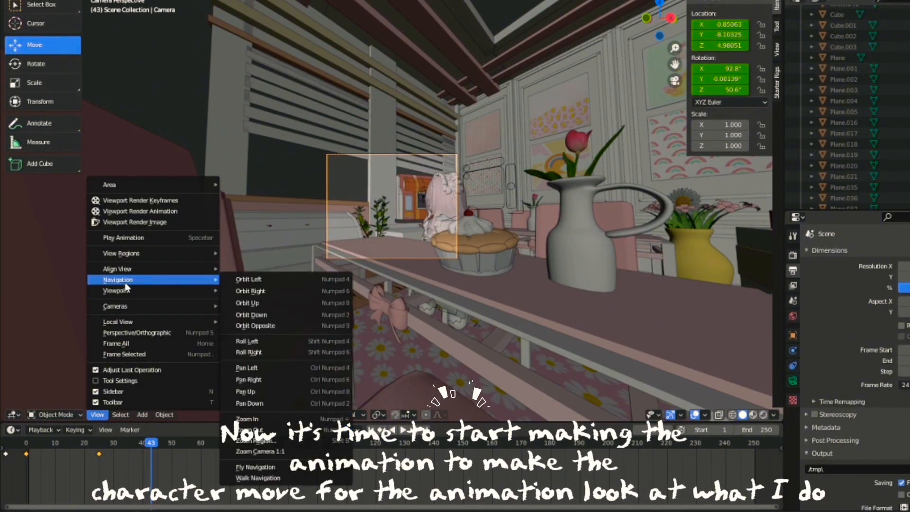
{"action": "left_click", "coordinate": [256, 467]}
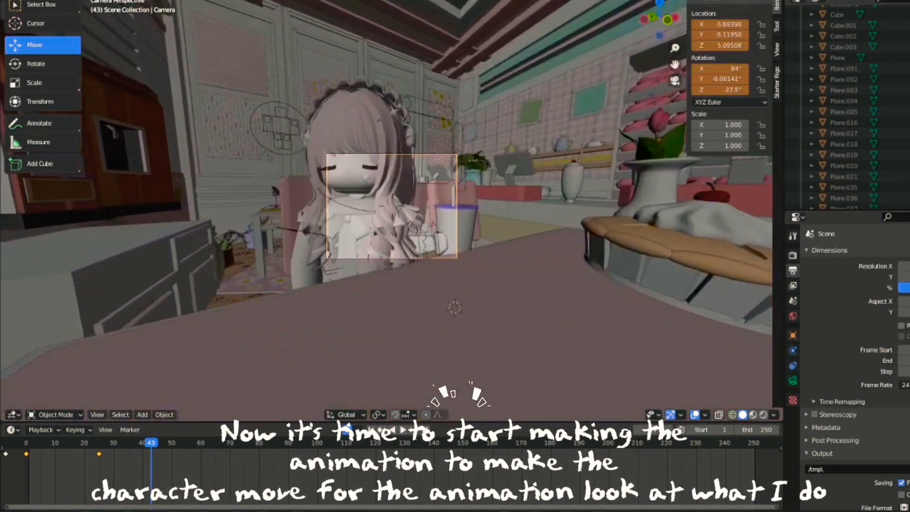
{"action": "key", "text": "s"}
{"action": "left_click", "coordinate": [393, 206]}
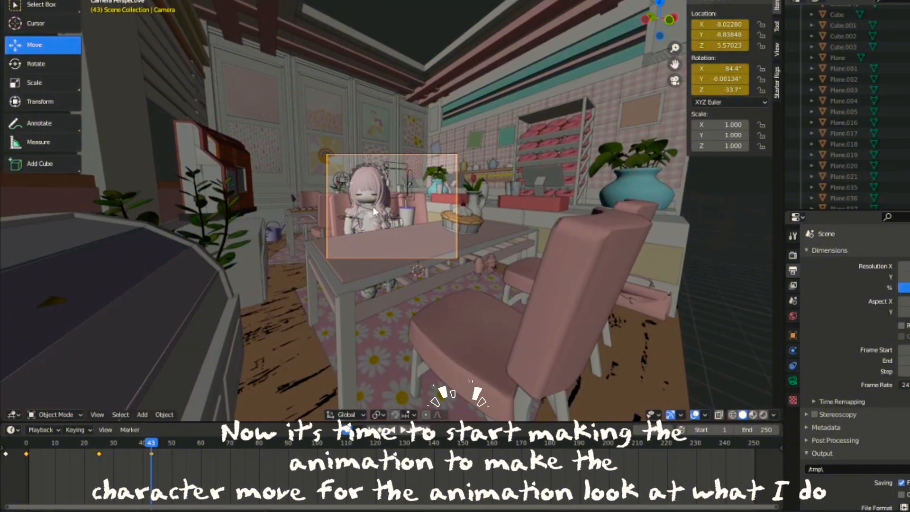
Step: Play back the camera animation from the start of the timeline to check its movement around the character
{"action": "scroll", "coordinate": [373, 208], "scroll_direction": "up", "scroll_amount": 3}
{"action": "left_click", "coordinate": [351, 327]}
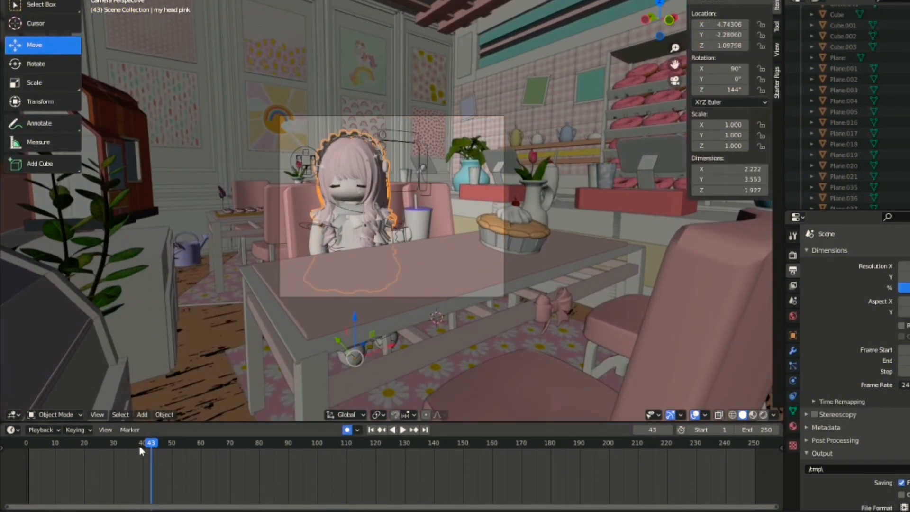
{"action": "left_click_drag", "start_coordinate": [144, 444], "coordinate": [28, 445]}
{"action": "key", "text": "space"}
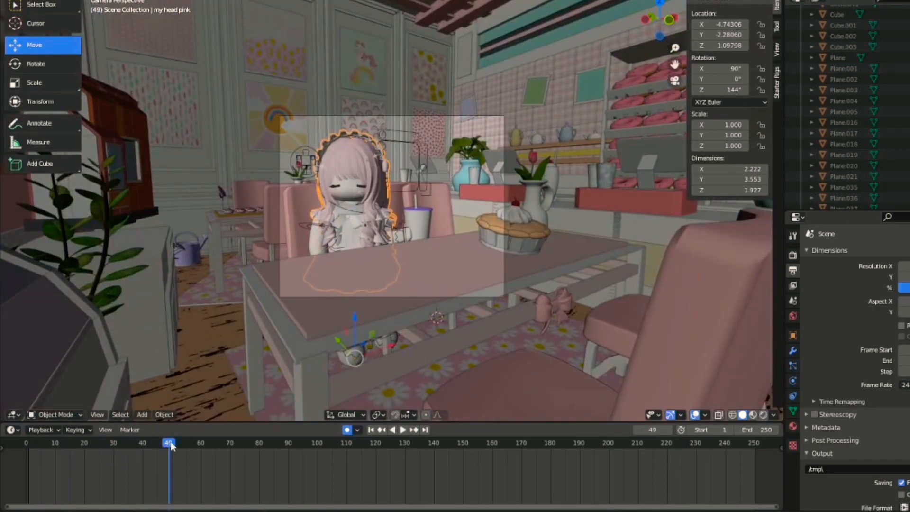
{"action": "key", "text": "space"}
{"action": "left_click", "coordinate": [26, 444]}
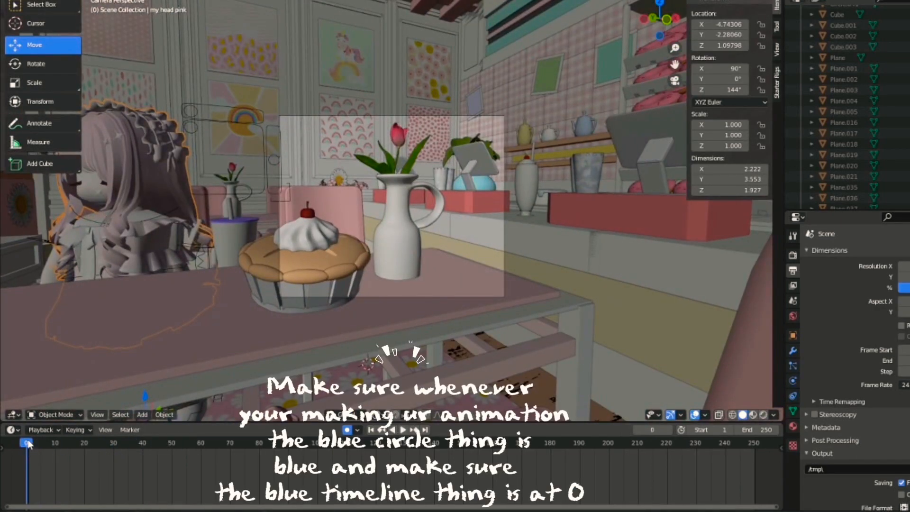
{"action": "key", "text": "space"}
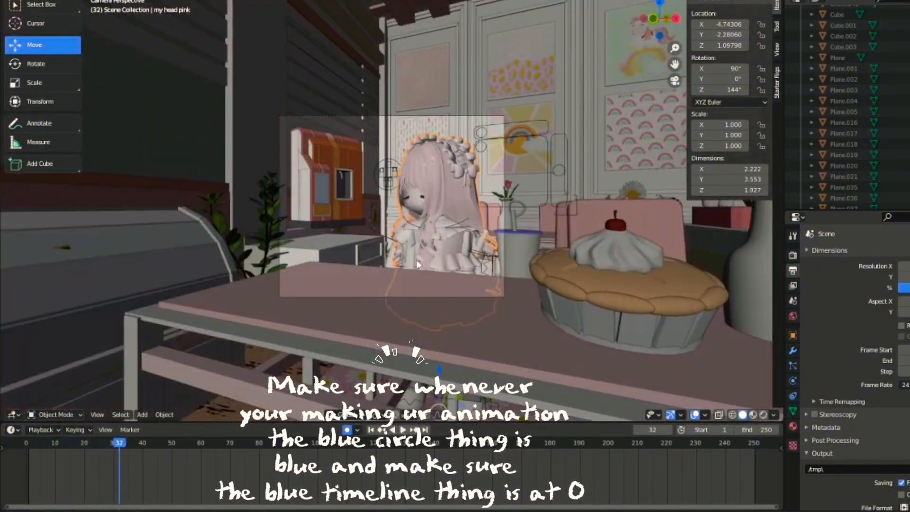
Step: Try to rotate the character's head mesh slightly about the vertical axis at frame 32
{"action": "scroll", "coordinate": [392, 205], "scroll_direction": "down", "scroll_amount": 2}
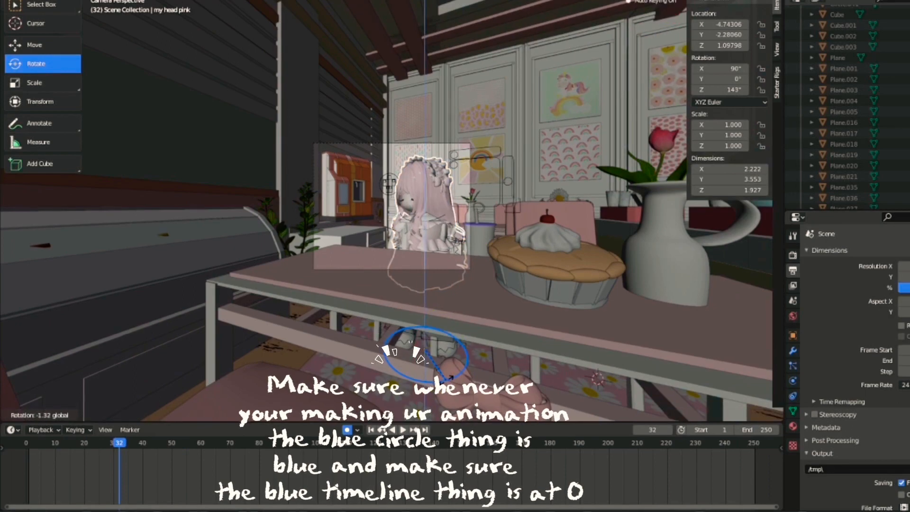
{"action": "left_click_drag", "start_coordinate": [451, 377], "coordinate": [450, 377]}
Step: Key the character's lowered arm at frame 43 and rotate the arm bone up into a raised pose at frame 53
{"action": "left_click_drag", "start_coordinate": [129, 441], "coordinate": [152, 436]}
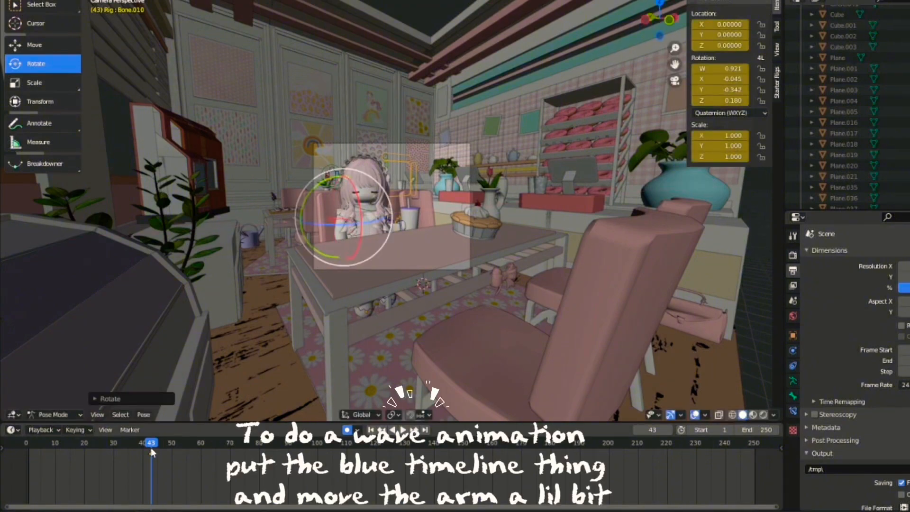
{"action": "left_click_drag", "start_coordinate": [152, 442], "coordinate": [176, 443]}
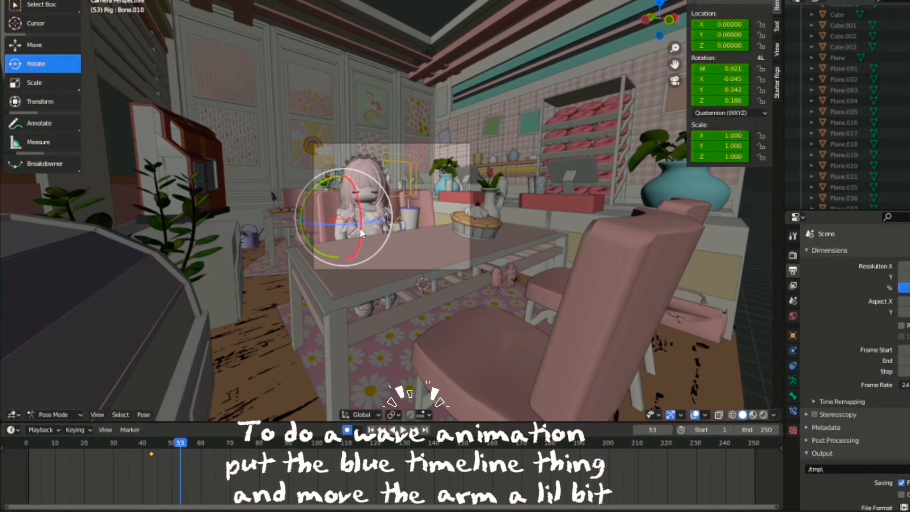
{"action": "left_click_drag", "start_coordinate": [362, 232], "coordinate": [363, 187]}
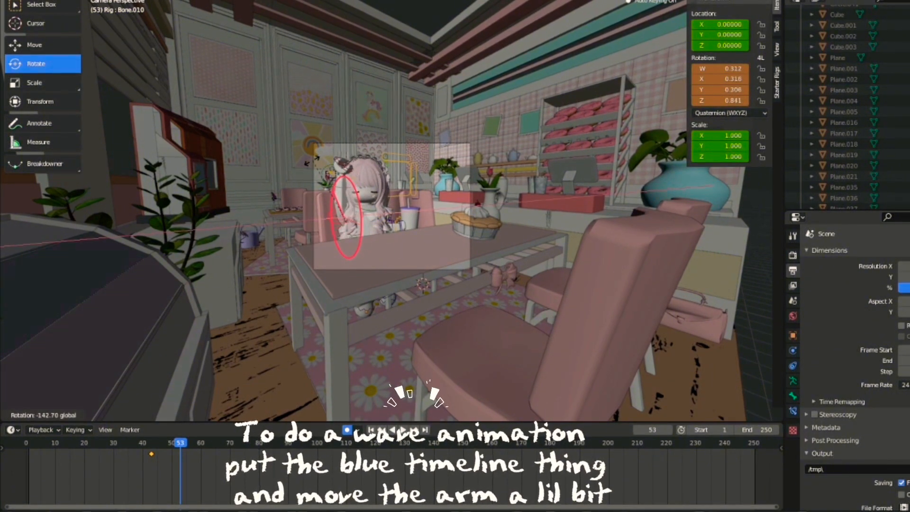
{"action": "left_click_drag", "start_coordinate": [313, 170], "coordinate": [313, 188]}
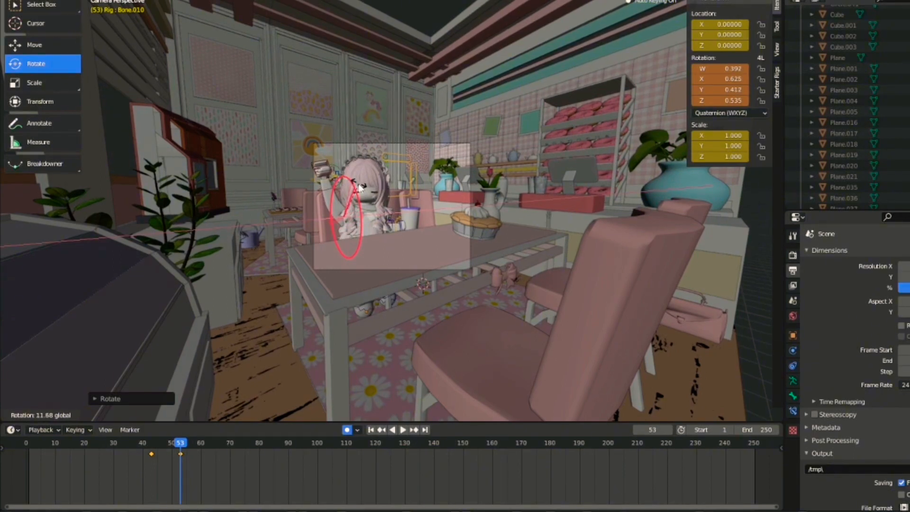
{"action": "left_click_drag", "start_coordinate": [360, 188], "coordinate": [325, 182]}
Step: Swing the raised arm to one side at frame 65 and to the opposite side at frame 76
{"action": "key", "text": "space"}
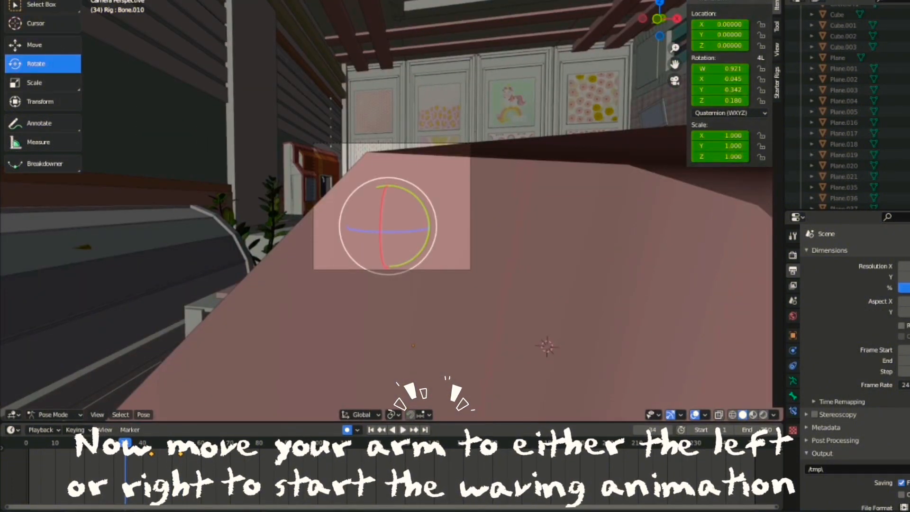
{"action": "key", "text": "space"}
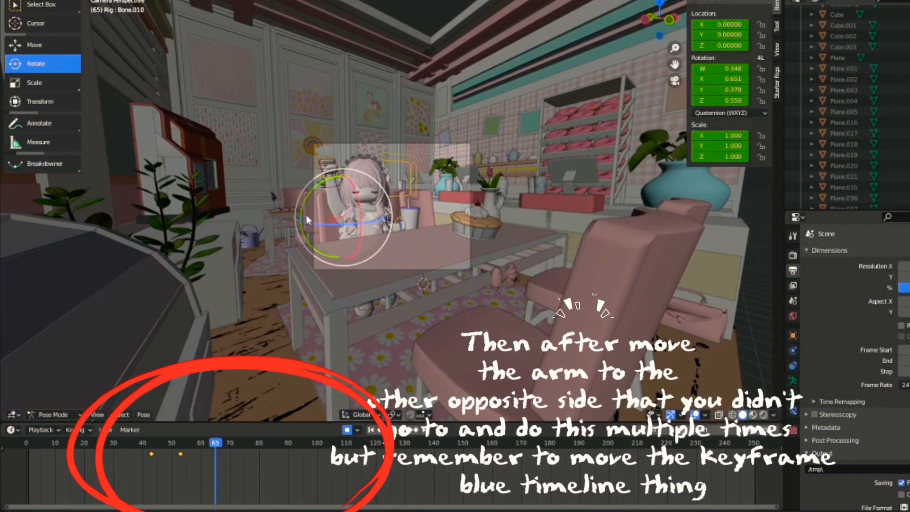
{"action": "left_click_drag", "start_coordinate": [311, 195], "coordinate": [319, 229]}
{"action": "key", "text": "space"}
{"action": "key", "text": "space"}
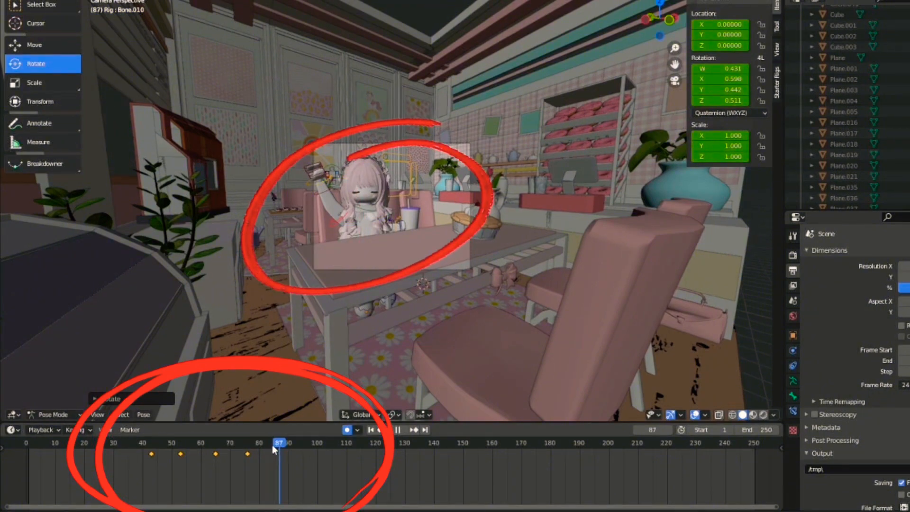
Step: Continue the alternating arm wave at frames 85, 95 and 105, and lower the arm at frame 111
{"action": "left_click_drag", "start_coordinate": [272, 446], "coordinate": [273, 447]}
{"action": "left_click_drag", "start_coordinate": [308, 199], "coordinate": [322, 180]}
{"action": "left_click_drag", "start_coordinate": [271, 446], "coordinate": [330, 453]}
{"action": "key", "text": "r"}
{"action": "left_click", "coordinate": [305, 216]}
{"action": "left_click_drag", "start_coordinate": [311, 192], "coordinate": [331, 176]}
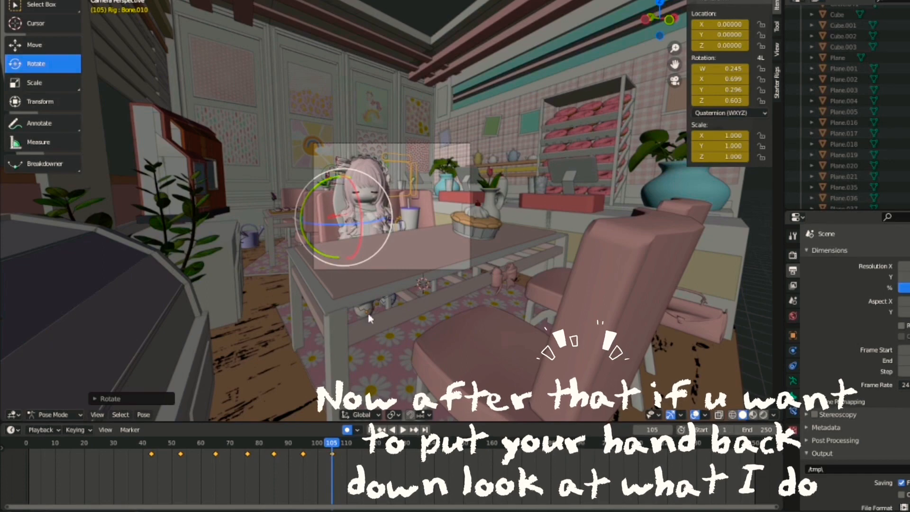
{"action": "left_click_drag", "start_coordinate": [338, 450], "coordinate": [350, 445]}
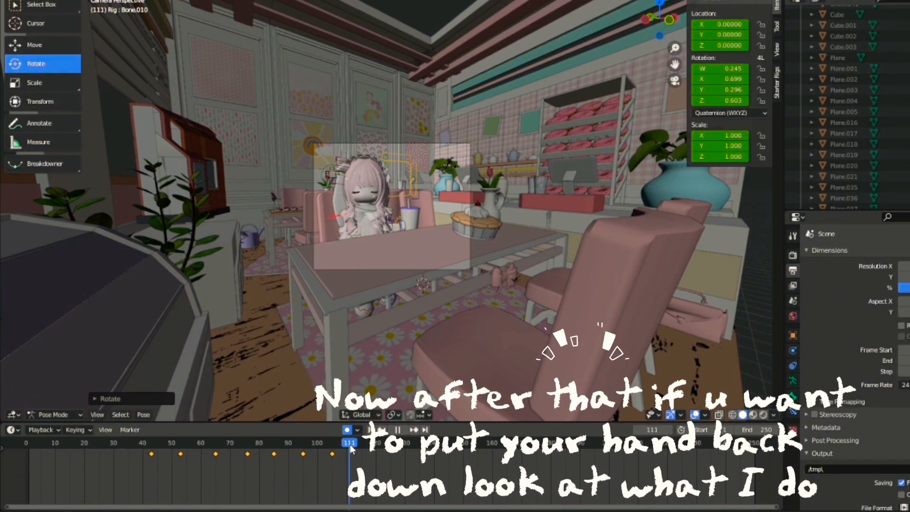
{"action": "mouse_move", "coordinate": [352, 256]}
{"action": "left_mouse_down"}
{"action": "mouse_move", "coordinate": [362, 251]}
{"action": "mouse_move", "coordinate": [357, 267]}
{"action": "left_mouse_up"}
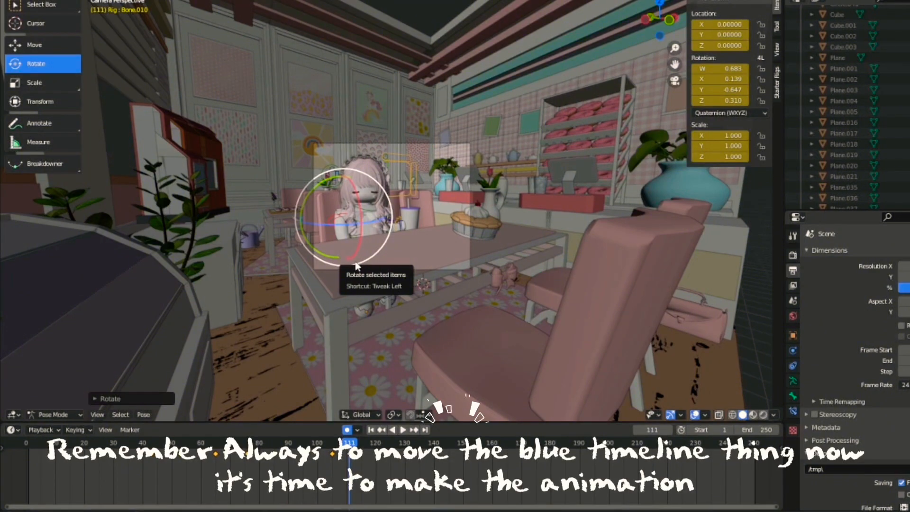
Step: Play back the waving arm animation and scrub to its raised pose around frame 53
{"action": "key", "text": "space"}
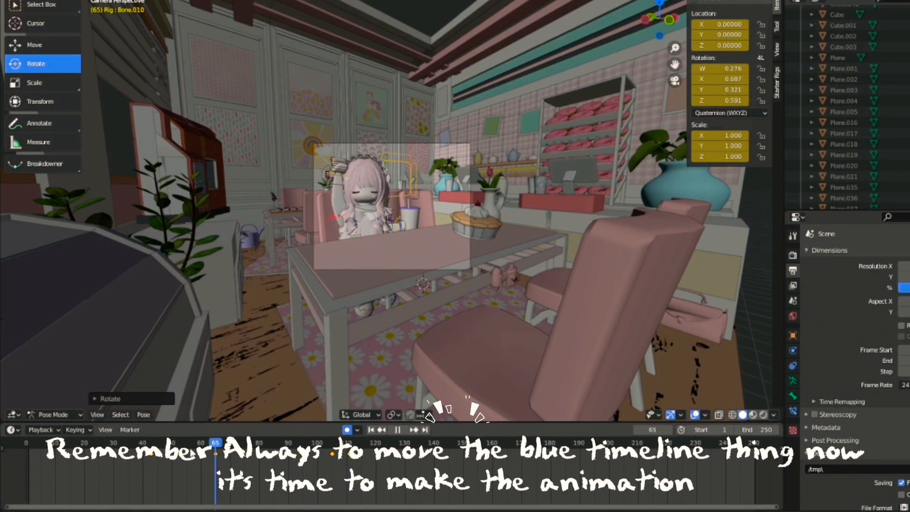
{"action": "mouse_move", "coordinate": [192, 453]}
{"action": "left_mouse_down"}
{"action": "mouse_move", "coordinate": [153, 458]}
{"action": "mouse_move", "coordinate": [197, 460]}
{"action": "left_mouse_up"}
{"action": "key", "text": "space"}
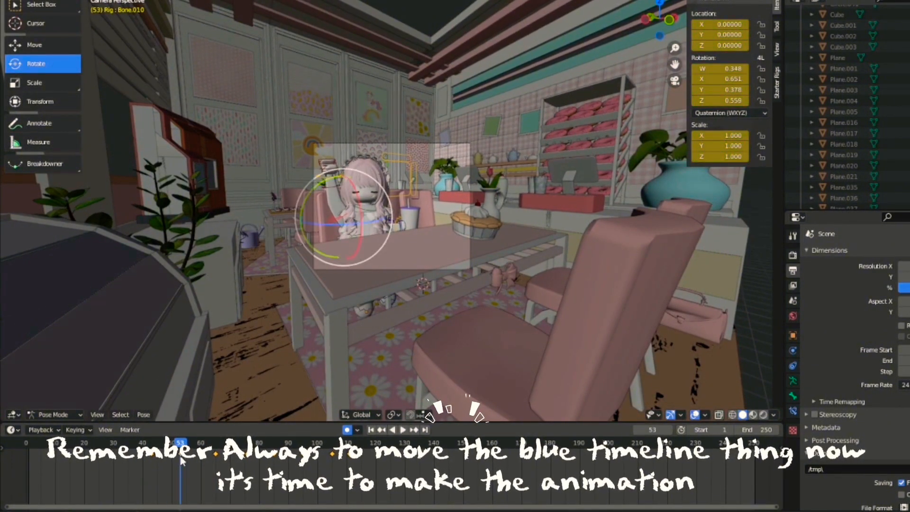
{"action": "left_click_drag", "start_coordinate": [275, 462], "coordinate": [183, 453]}
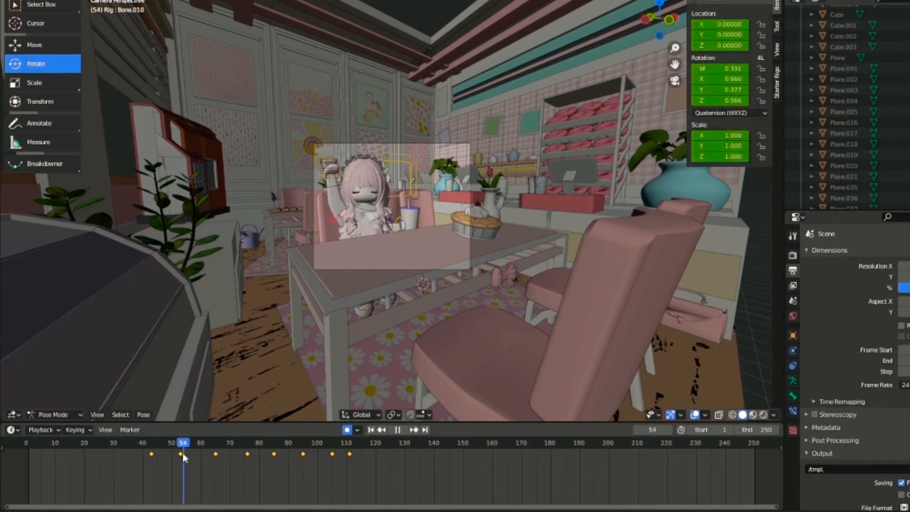
Step: Step through the arm keyframes at frames 65, 76, 85, 95, 105 and 111 to review the wave
{"action": "left_click", "coordinate": [328, 176]}
{"action": "left_click_drag", "start_coordinate": [294, 199], "coordinate": [322, 180]}
{"action": "left_click_drag", "start_coordinate": [183, 454], "coordinate": [216, 453]}
{"action": "left_click_drag", "start_coordinate": [315, 209], "coordinate": [327, 218]}
{"action": "left_click", "coordinate": [335, 216]}
{"action": "left_click", "coordinate": [336, 217]}
{"action": "left_click_drag", "start_coordinate": [216, 457], "coordinate": [303, 460]}
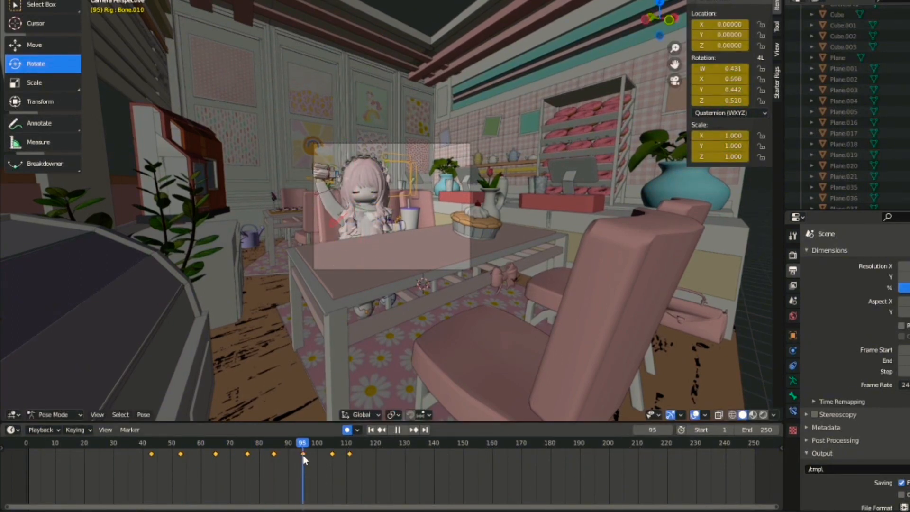
{"action": "left_click_drag", "start_coordinate": [216, 455], "coordinate": [248, 455]}
{"action": "left_click", "coordinate": [327, 183]}
{"action": "left_click_drag", "start_coordinate": [285, 204], "coordinate": [290, 214]}
{"action": "left_click_drag", "start_coordinate": [248, 455], "coordinate": [276, 455]}
{"action": "left_click_drag", "start_coordinate": [289, 213], "coordinate": [296, 221]}
{"action": "left_click_drag", "start_coordinate": [274, 455], "coordinate": [303, 455]}
{"action": "left_click_drag", "start_coordinate": [302, 228], "coordinate": [308, 232]}
{"action": "left_click", "coordinate": [335, 217]}
{"action": "left_click_drag", "start_coordinate": [304, 448], "coordinate": [333, 453]}
{"action": "left_click", "coordinate": [334, 182]}
{"action": "left_click_drag", "start_coordinate": [308, 206], "coordinate": [314, 215]}
{"action": "left_click", "coordinate": [335, 218]}
{"action": "left_click_drag", "start_coordinate": [332, 453], "coordinate": [349, 452]}
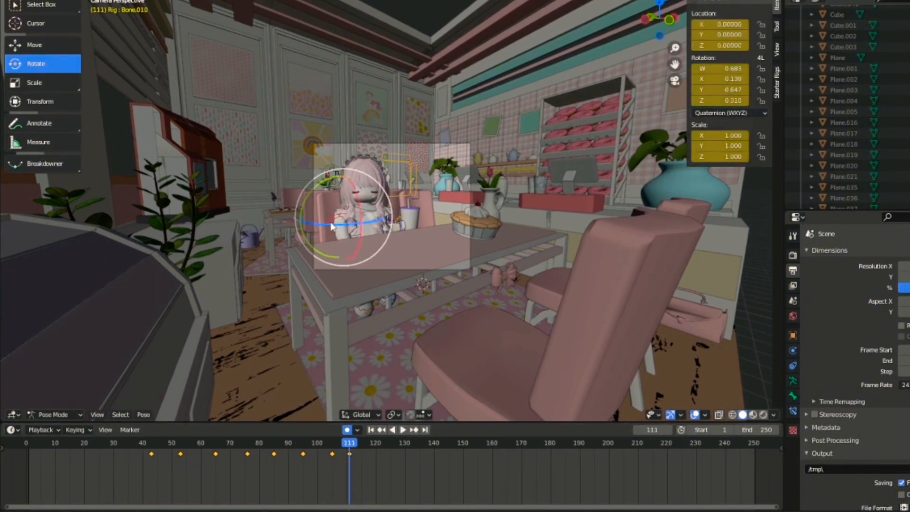
Step: Select the waving arm's hand bone and edit its keyframe at frame 111
{"action": "left_click", "coordinate": [345, 236]}
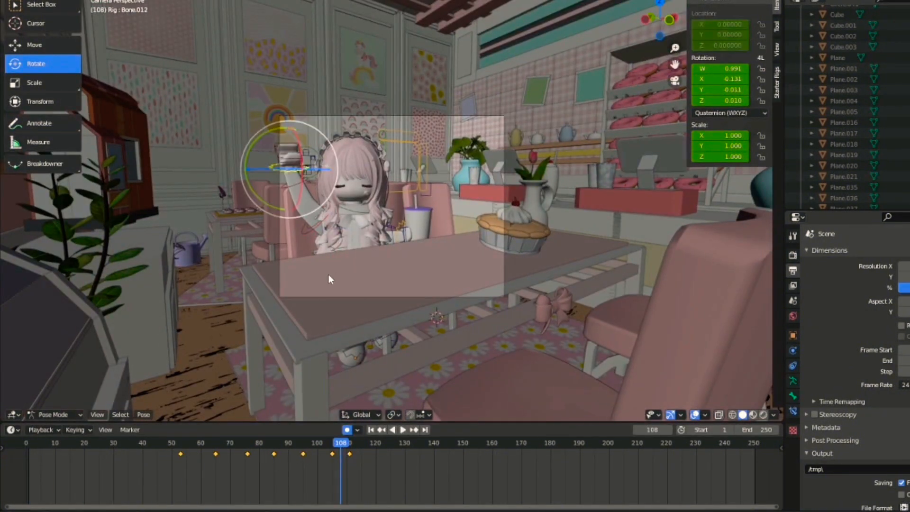
{"action": "right_click", "coordinate": [348, 453]}
{"action": "left_click", "coordinate": [348, 374]}
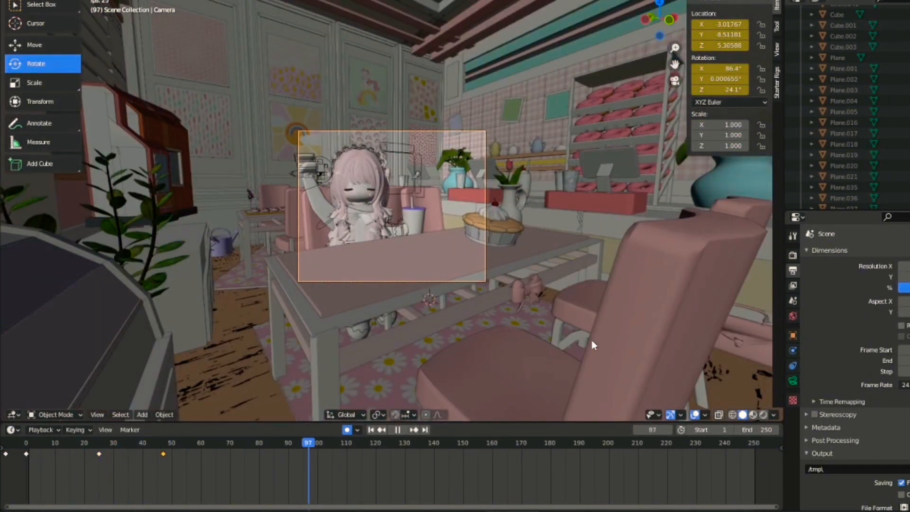
Step: Key the character's other arm at frame 148 and rotate its bone toward the boba tea at frame 162
{"action": "key", "text": "g"}
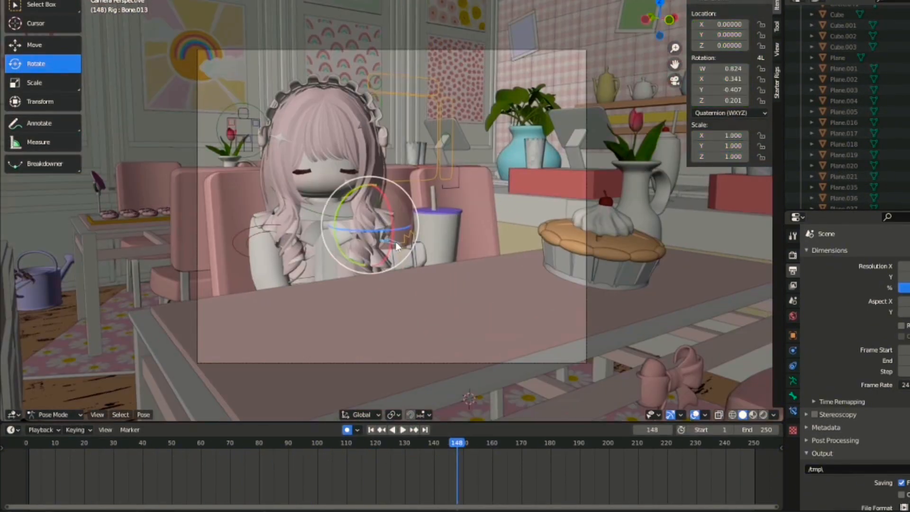
{"action": "left_click", "coordinate": [444, 339]}
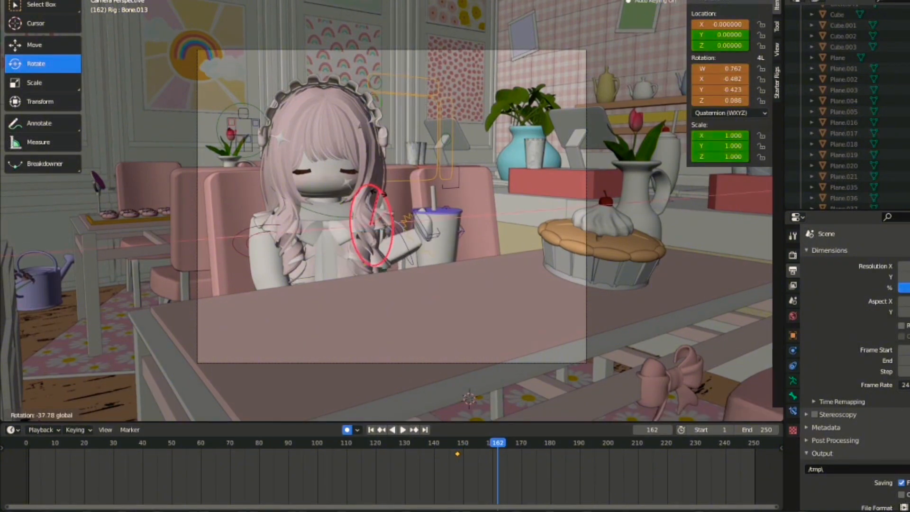
Step: Key the boba tea at frame 149 and raise it to about Z 1.142 near frame 155
{"action": "left_click", "coordinate": [447, 262]}
{"action": "scroll", "coordinate": [462, 208], "scroll_direction": "up", "scroll_amount": 5}
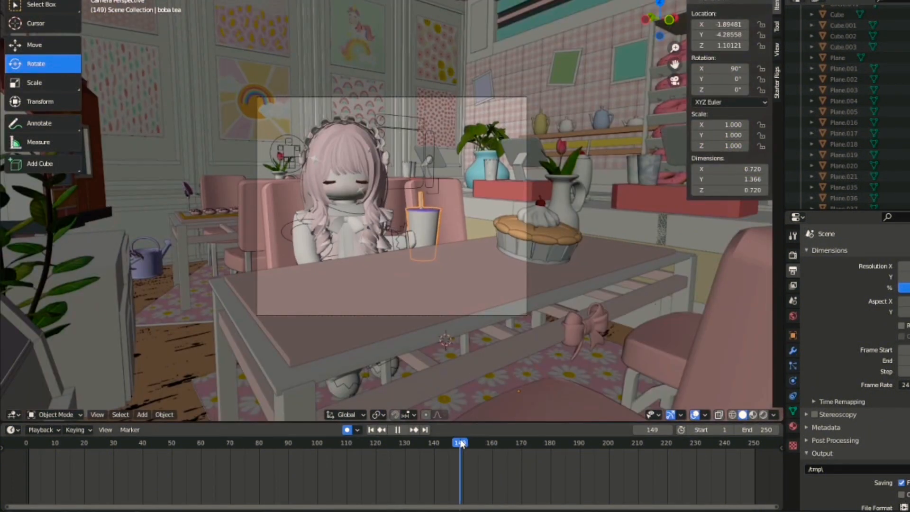
{"action": "left_click", "coordinate": [478, 452]}
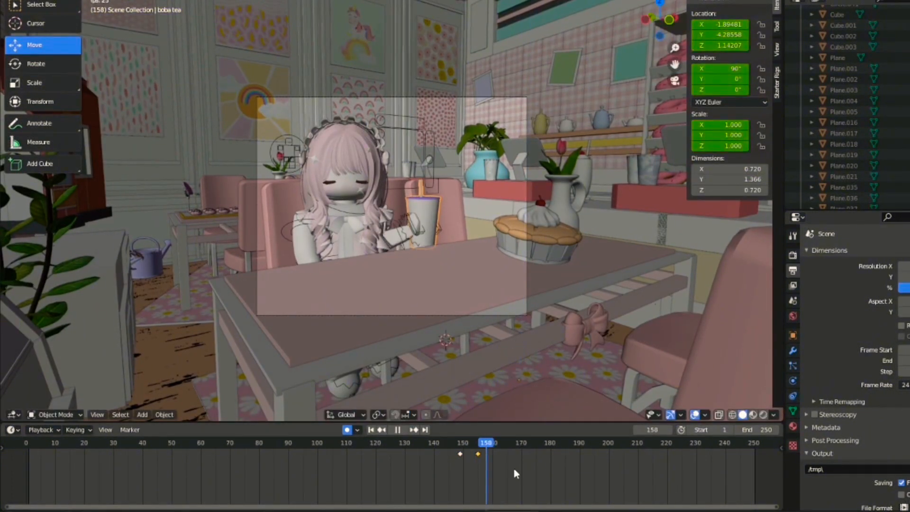
Step: Tilt the boba tea to about 63° around X and raise it to about Z 2.6 for its lifted pose
{"action": "key", "text": "Escape"}
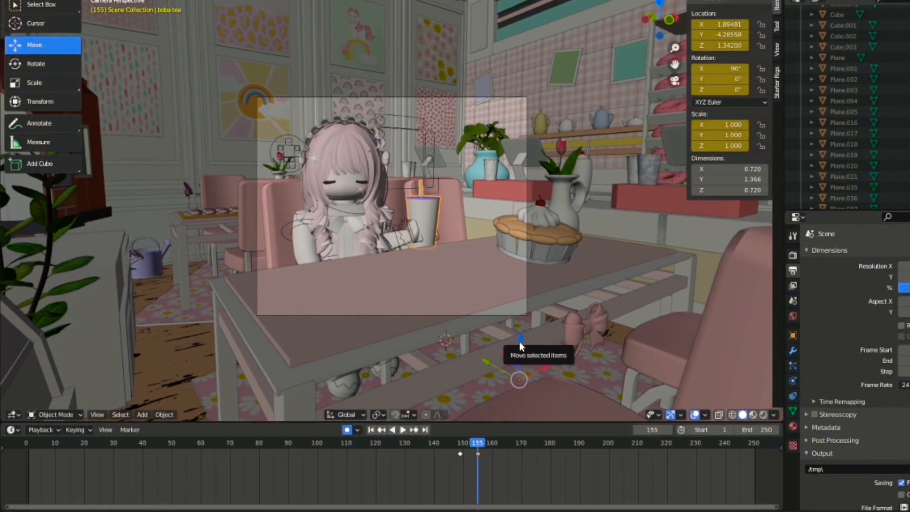
{"action": "key", "text": "space"}
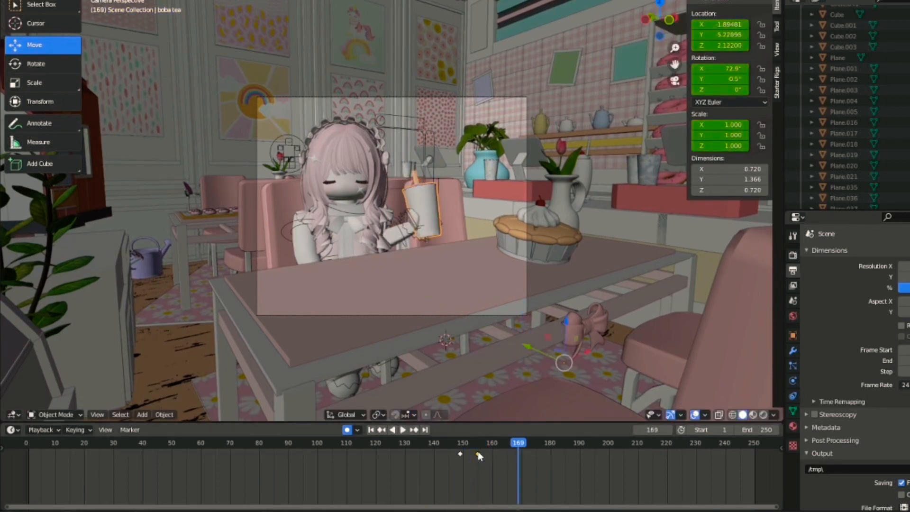
{"action": "key", "text": "space"}
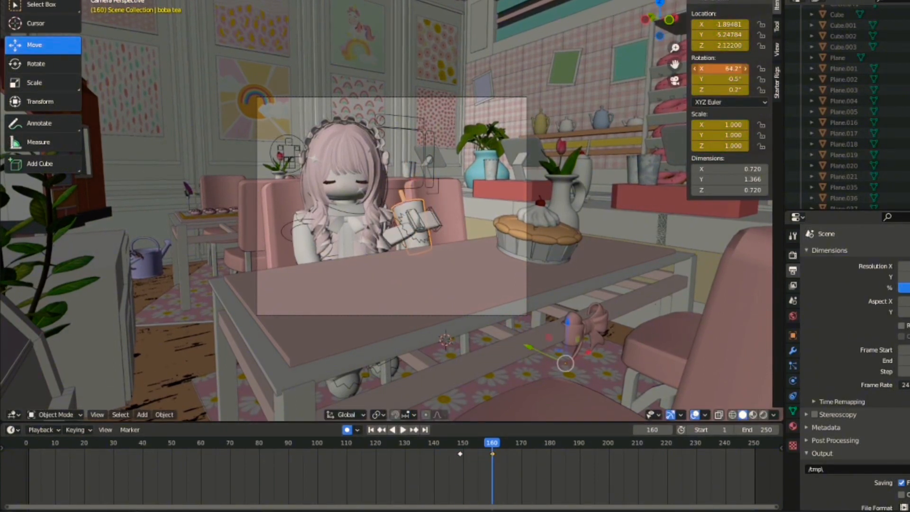
{"action": "left_click_drag", "start_coordinate": [720, 69], "coordinate": [714, 69]}
{"action": "left_click_drag", "start_coordinate": [567, 321], "coordinate": [568, 296]}
{"action": "left_click_drag", "start_coordinate": [529, 320], "coordinate": [544, 327]}
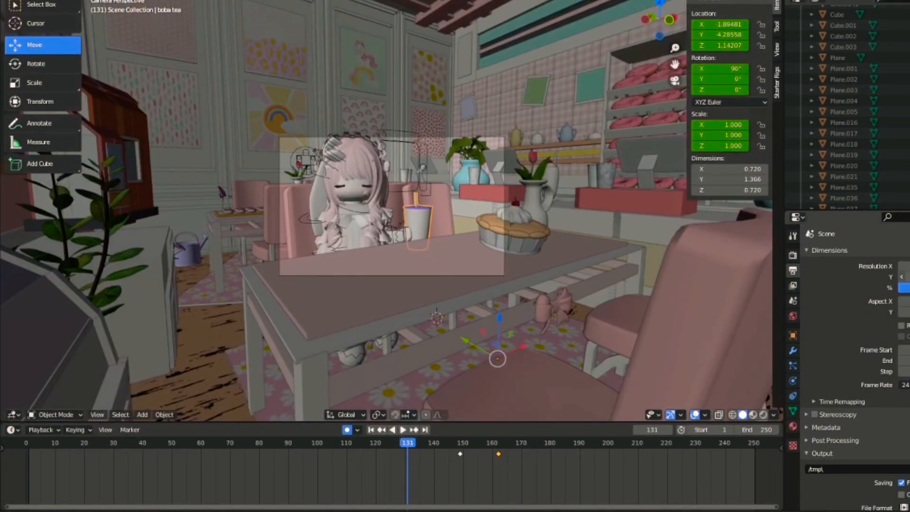
Step: Play back the drink pickup and retime the boba tea's lifted keyframe to about frame 165
{"action": "key", "text": "space"}
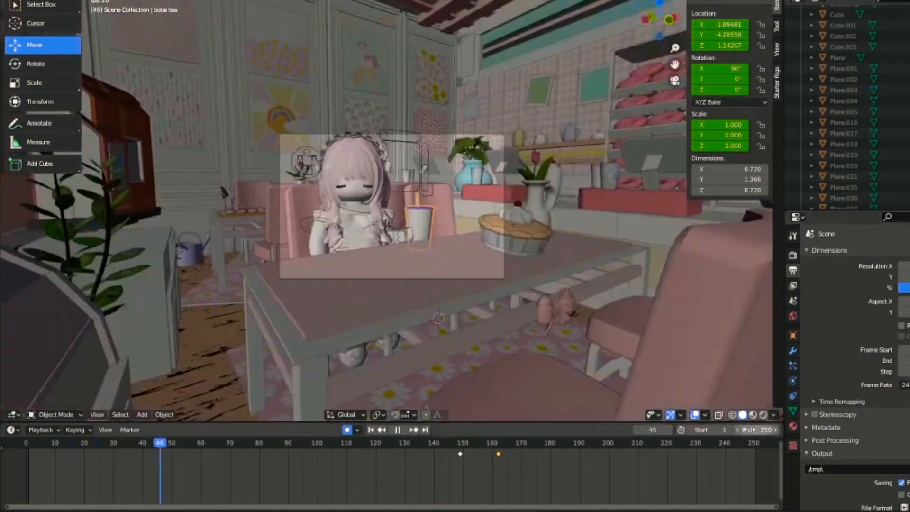
{"action": "key", "text": "space"}
{"action": "mouse_move", "coordinate": [506, 445]}
{"action": "left_mouse_down"}
{"action": "mouse_move", "coordinate": [502, 453]}
{"action": "mouse_move", "coordinate": [498, 446]}
{"action": "left_mouse_up"}
{"action": "left_click", "coordinate": [477, 445]}
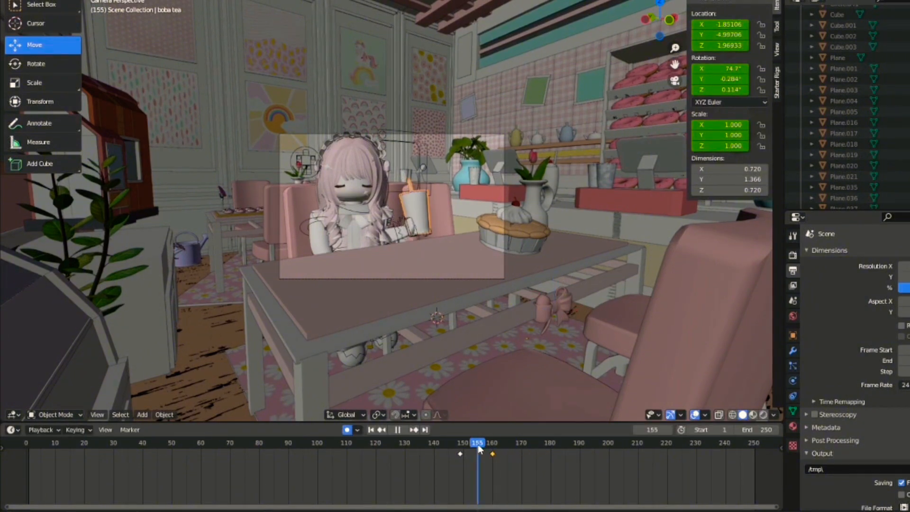
{"action": "key", "text": "space"}
{"action": "left_click", "coordinate": [478, 445]}
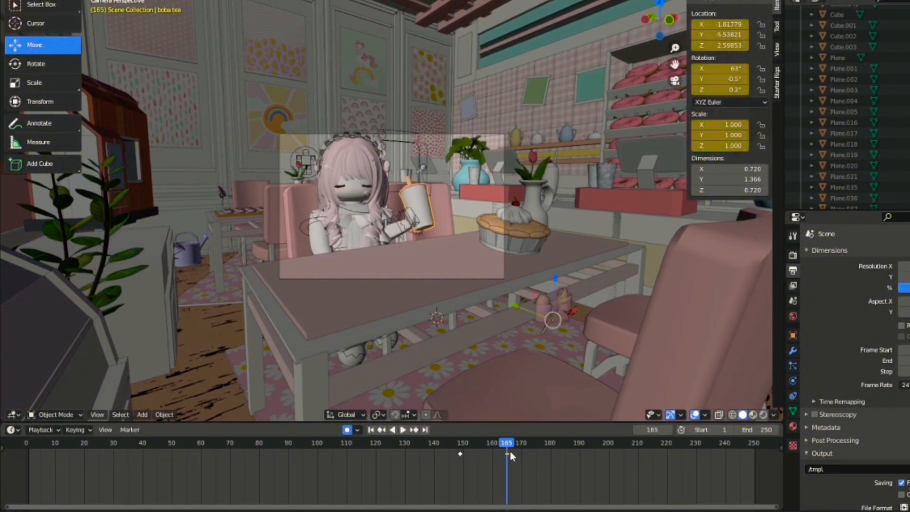
{"action": "key", "text": "space"}
Step: Select the drink arm's bone and play the animation to check its timing against the boba tea
{"action": "scroll", "coordinate": [440, 469], "scroll_direction": "up", "scroll_amount": 1}
{"action": "left_click", "coordinate": [407, 227]}
{"action": "key", "text": "space"}
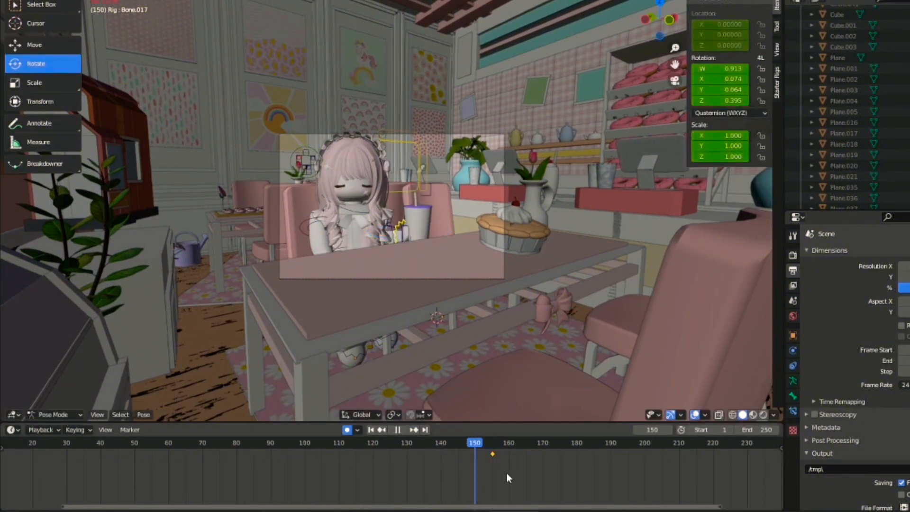
{"action": "key", "text": "space"}
Step: Key the character's head near frame 171 and turn it around Z to about 133° near frame 184
{"action": "left_click", "coordinate": [353, 164]}
{"action": "left_click", "coordinate": [353, 164]}
{"action": "key", "text": "i"}
{"action": "key", "text": "space"}
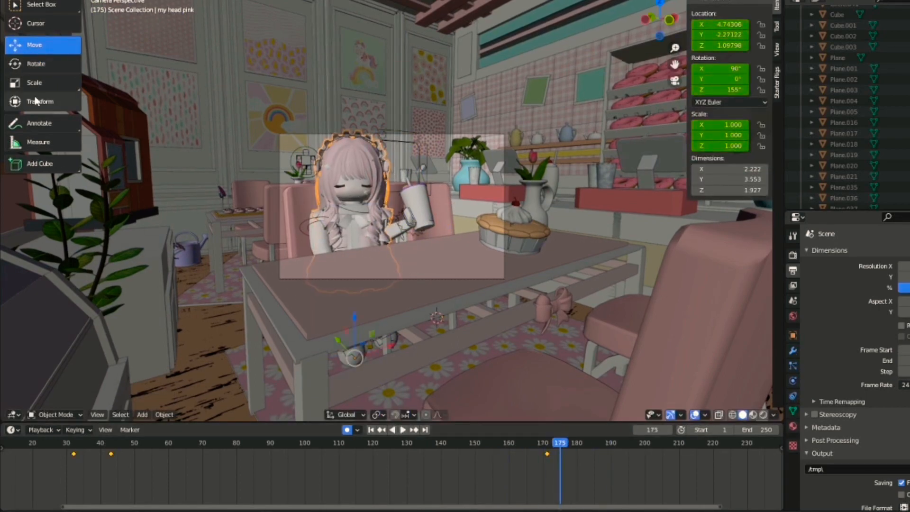
{"action": "left_click", "coordinate": [36, 64]}
{"action": "left_click_drag", "start_coordinate": [368, 382], "coordinate": [352, 385]}
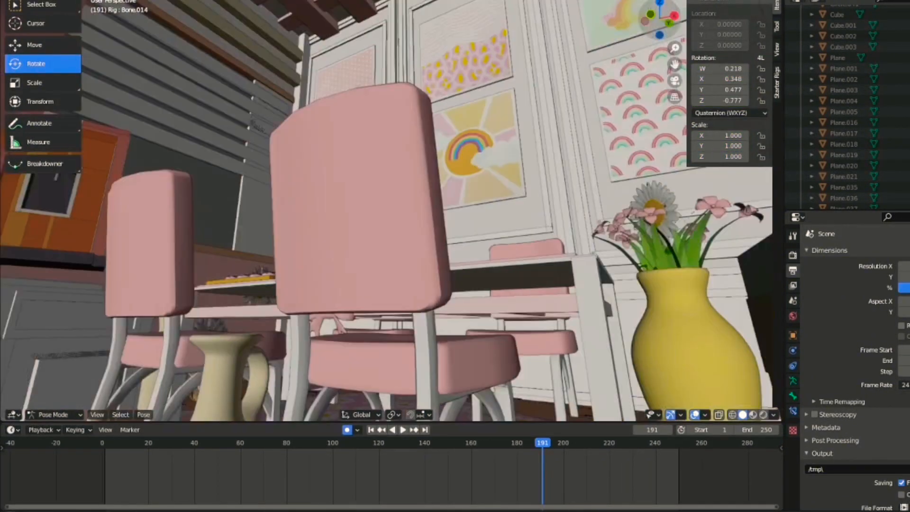
Step: Shift the boba tea's keyframes earlier on the timeline, with the last one at about frame 1
{"action": "left_click_drag", "start_coordinate": [659, 19], "coordinate": [725, 20]}
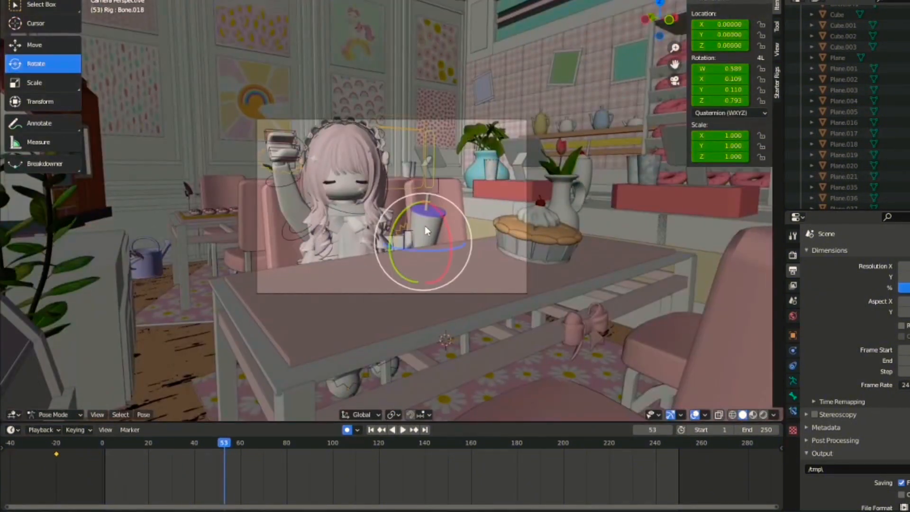
{"action": "left_click_drag", "start_coordinate": [215, 454], "coordinate": [104, 459]}
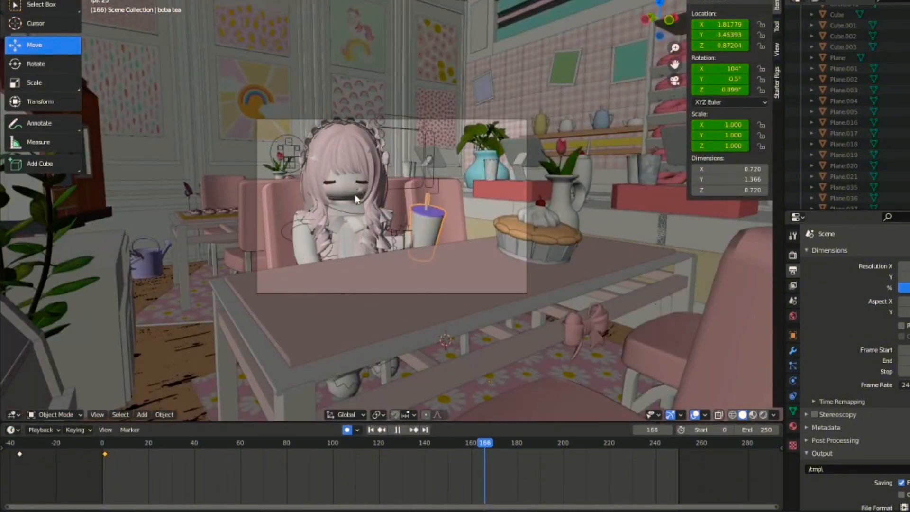
Step: Move the head-turn keyframes earlier to about frames 140 and 154 and set the animation's end frame to 154
{"action": "left_click", "coordinate": [356, 199]}
{"action": "key", "text": "space"}
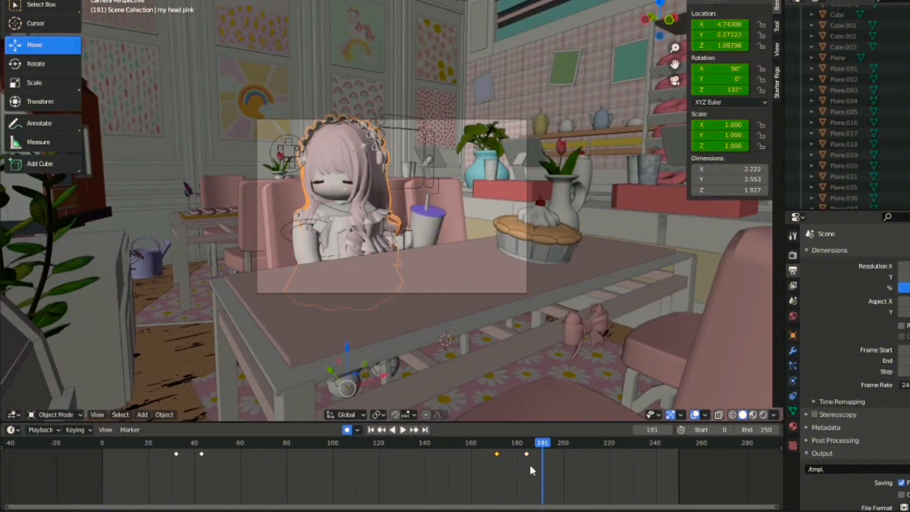
{"action": "left_click_drag", "start_coordinate": [533, 469], "coordinate": [490, 449]}
{"action": "key", "text": "space"}
{"action": "left_click_drag", "start_coordinate": [526, 454], "coordinate": [473, 455]}
{"action": "key", "text": "space"}
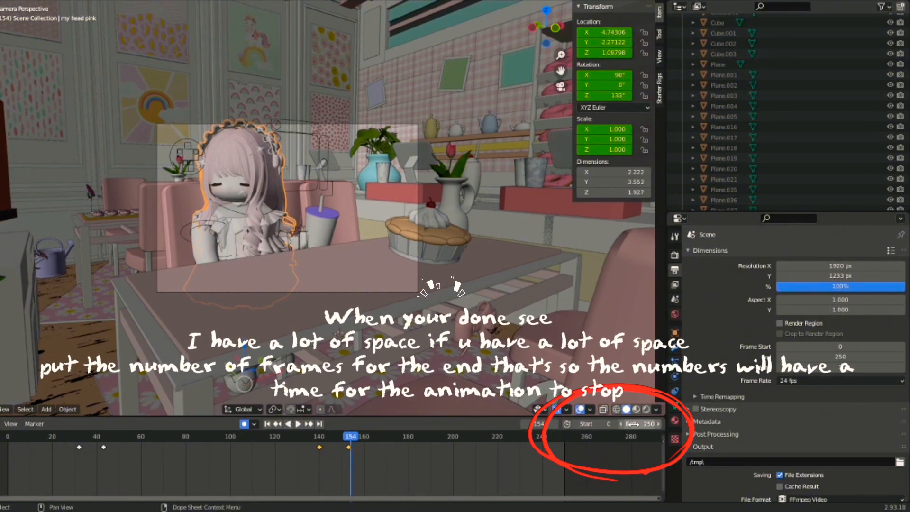
{"action": "key", "text": "Return"}
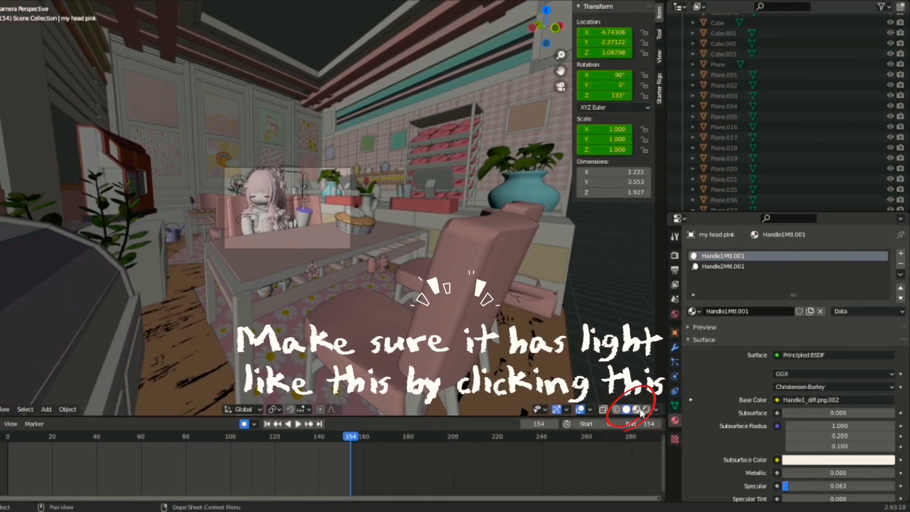
Step: Preview the scene's lighting in rendered shading, return to solid shading and jump to the first frame
{"action": "left_click", "coordinate": [643, 408]}
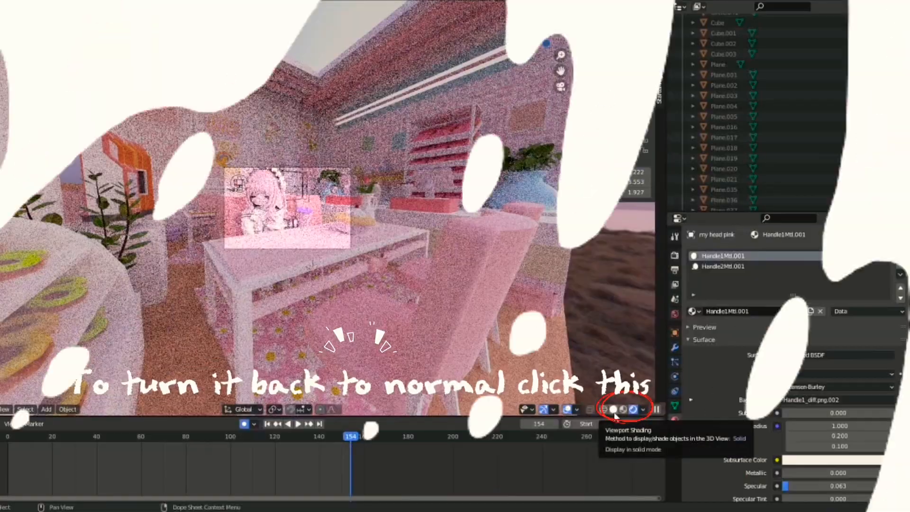
{"action": "left_click", "coordinate": [613, 409]}
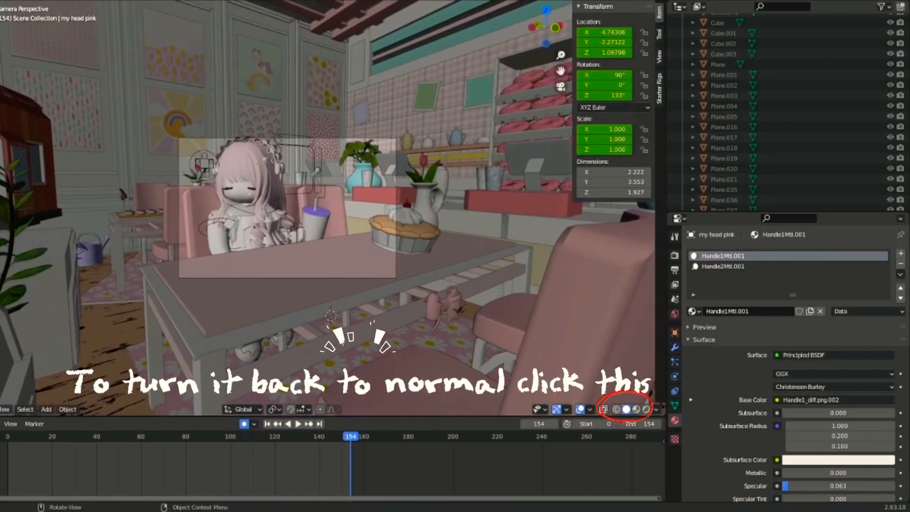
{"action": "key", "text": "shift+Left"}
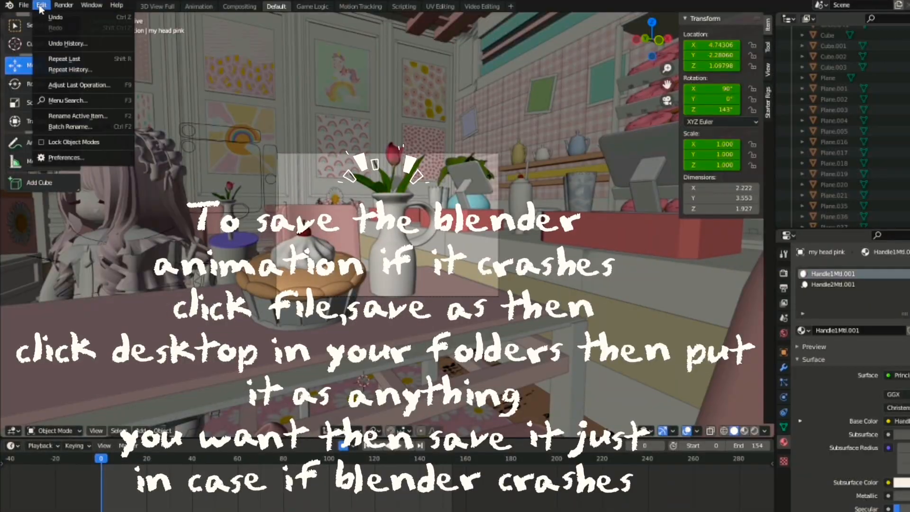
Step: Open the Save As dialog for the Blender project
{"action": "left_click", "coordinate": [24, 5]}
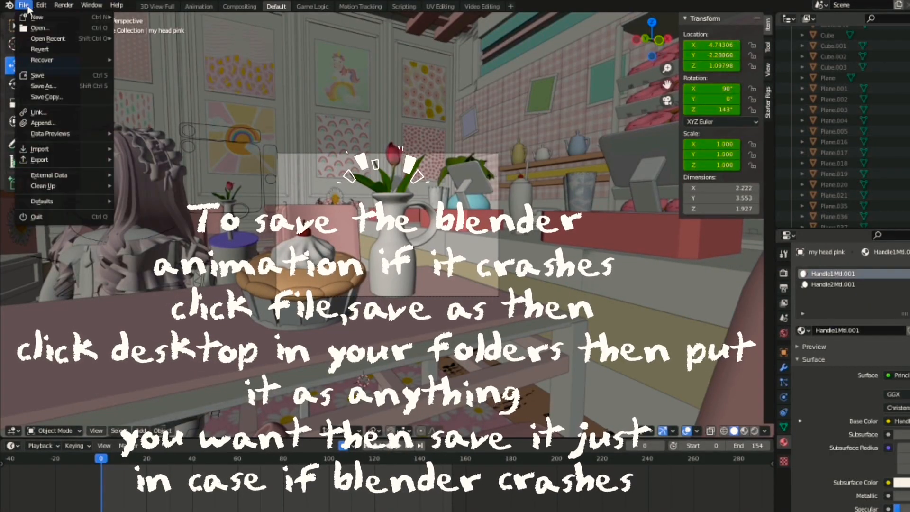
{"action": "left_click", "coordinate": [43, 85]}
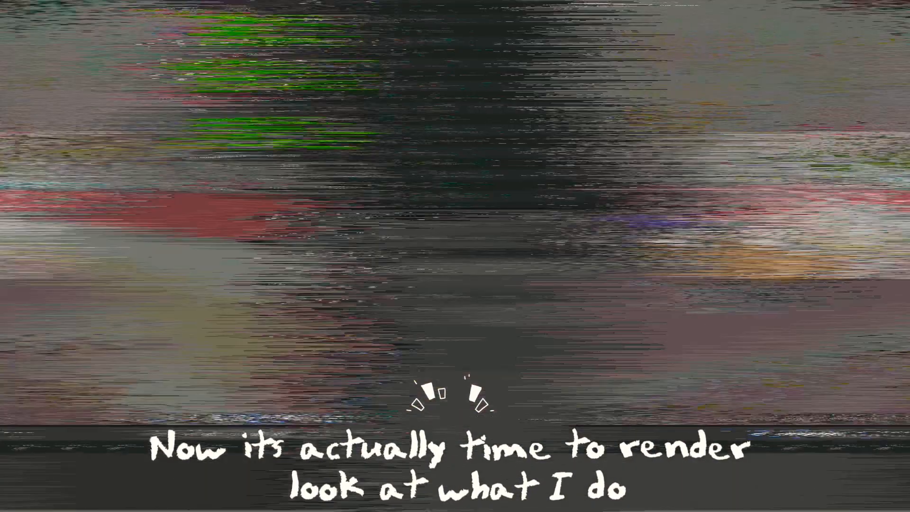
Step: Set the output file format to AVI JPEG with the quality at 100%
{"action": "left_click", "coordinate": [660, 270]}
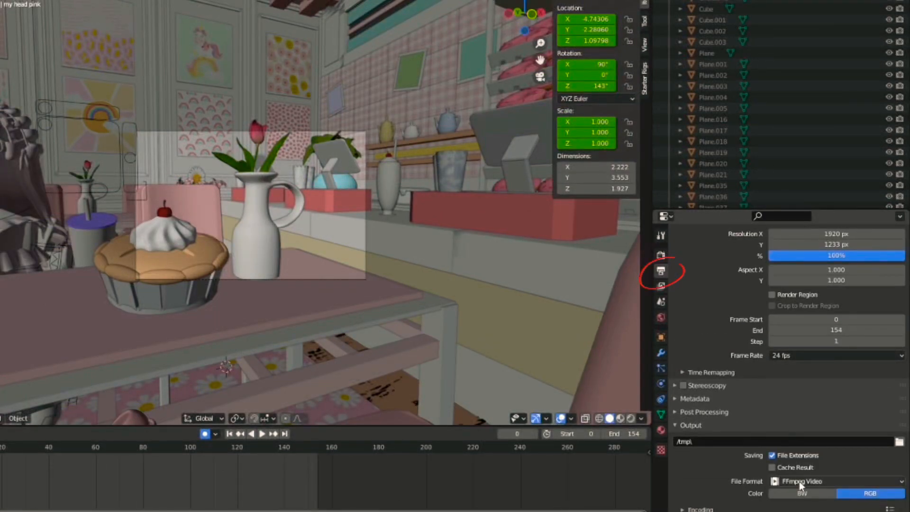
{"action": "left_click", "coordinate": [800, 481]}
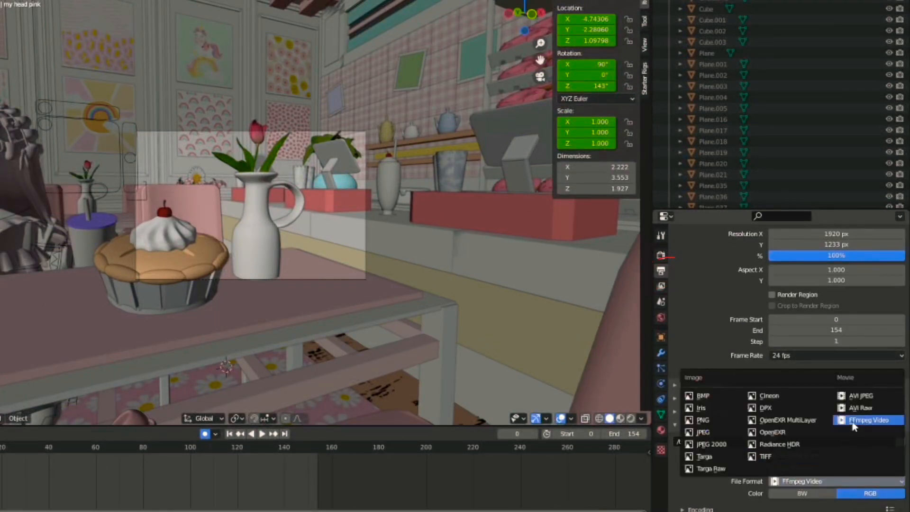
{"action": "left_click", "coordinate": [856, 397]}
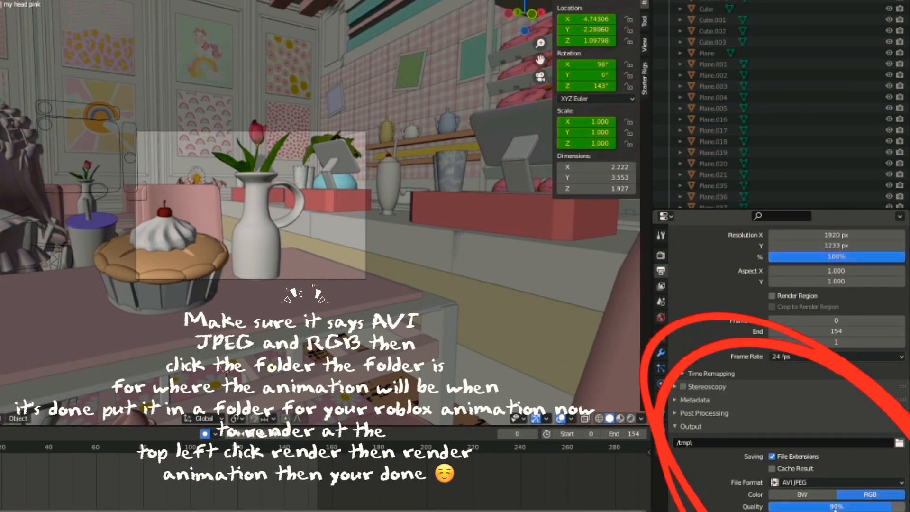
{"action": "left_click_drag", "start_coordinate": [901, 507], "coordinate": [904, 507]}
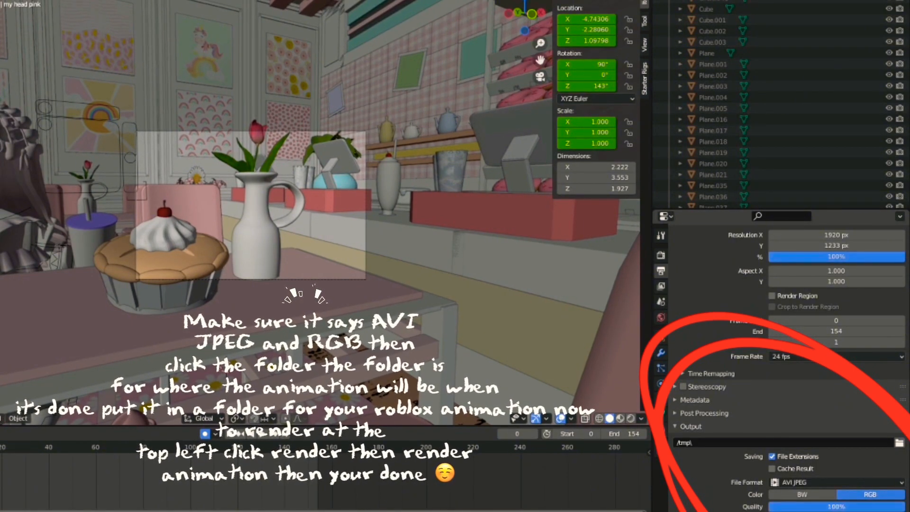
Step: Set the render output folder to "blender animations" and start rendering the animation
{"action": "left_click", "coordinate": [899, 442]}
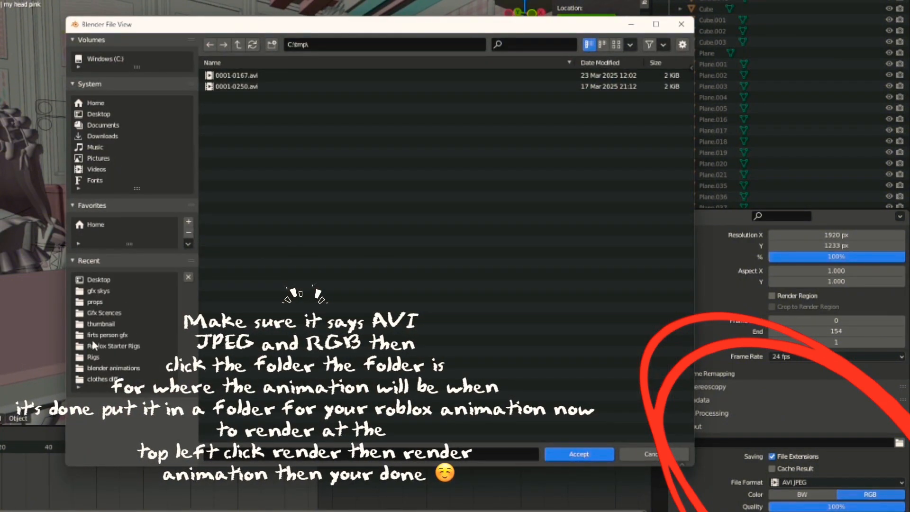
{"action": "left_click", "coordinate": [110, 368]}
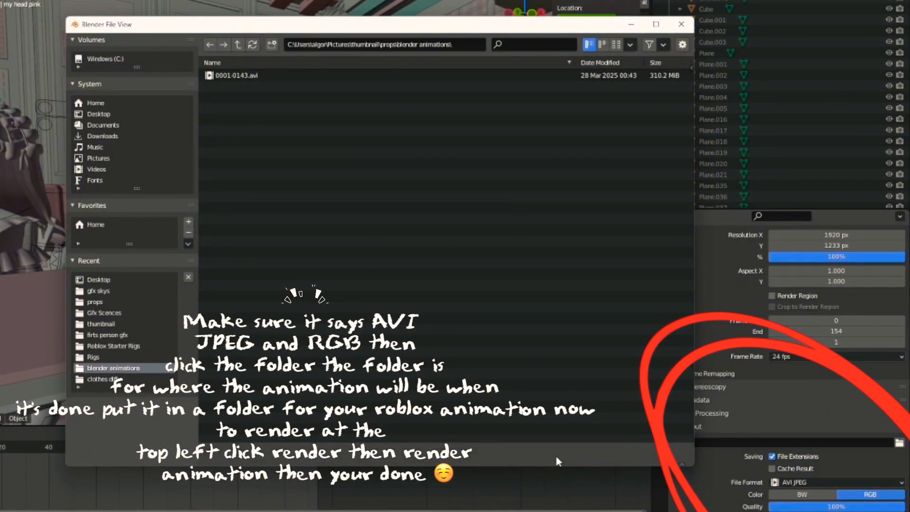
{"action": "left_click", "coordinate": [562, 455]}
{"action": "left_click", "coordinate": [65, 6]}
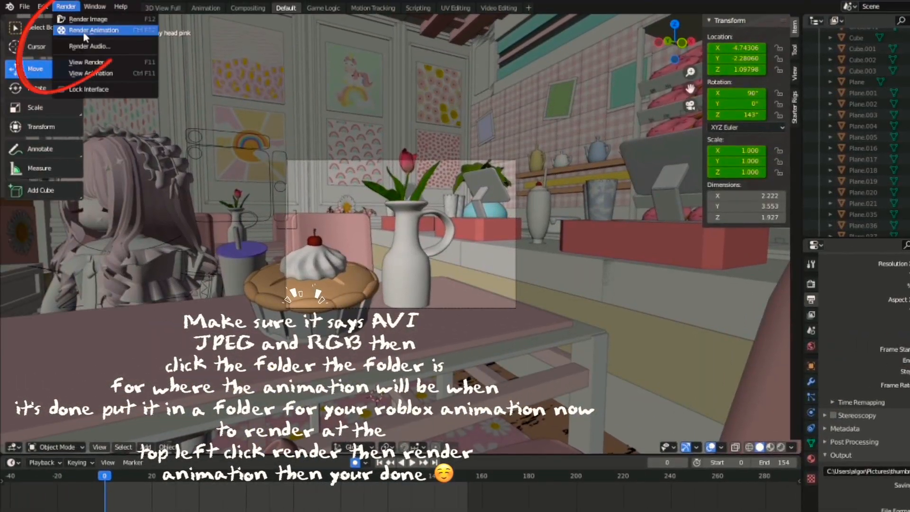